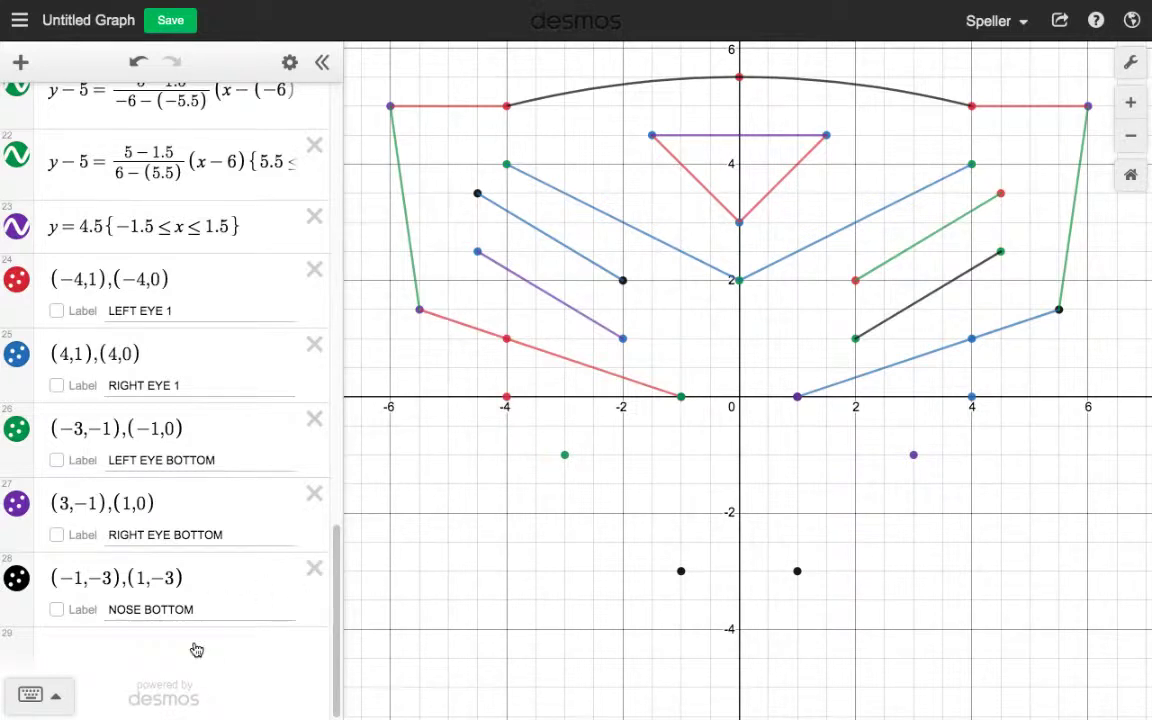
# Display the coordinates of the plotted points along x = -4 and enter x = [-4] as a new expression.
pyautogui.click(197, 649)
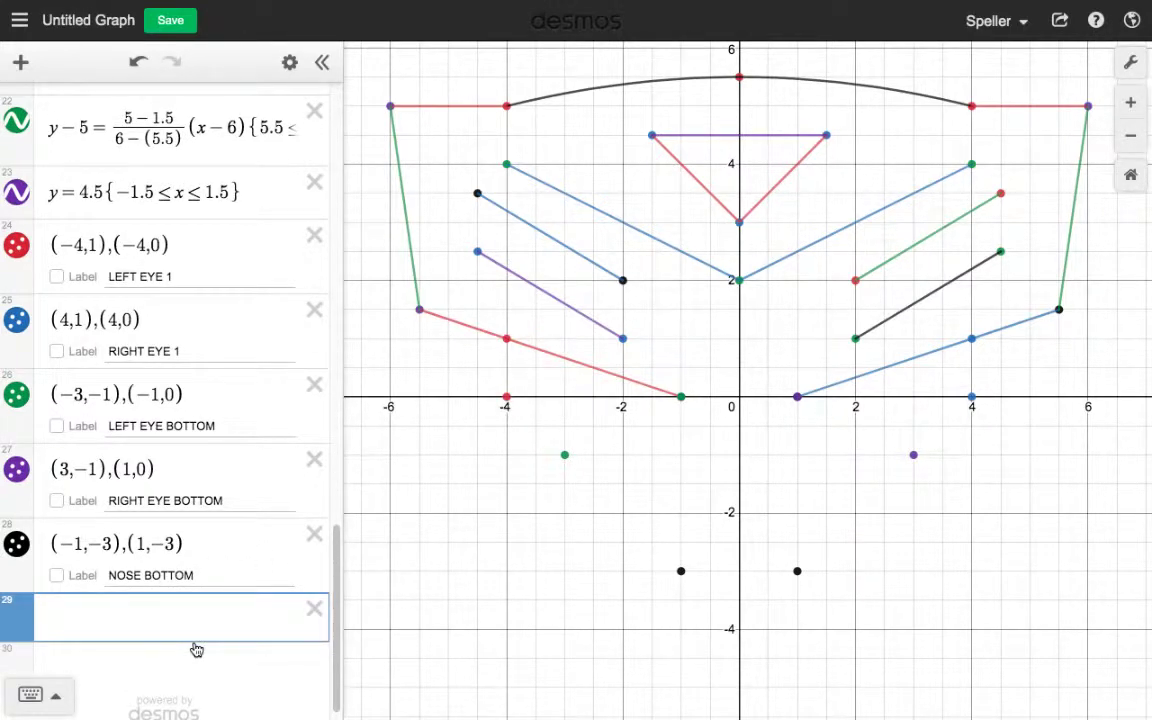
pyautogui.write('x = [')
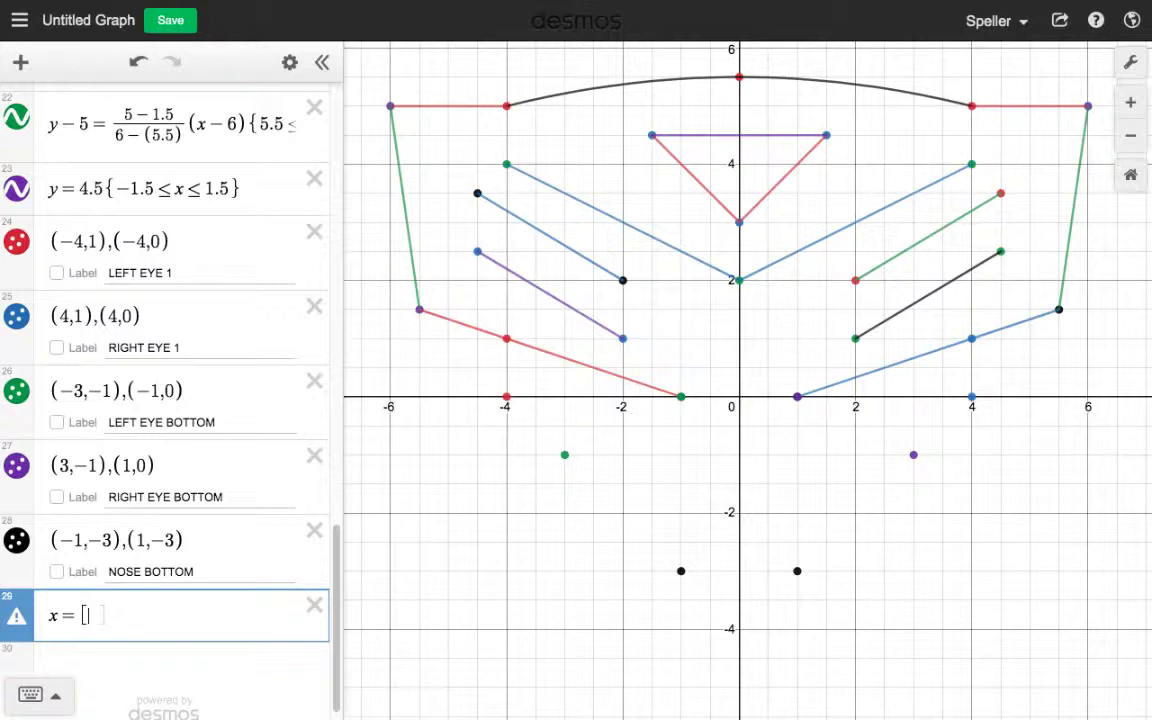
pyautogui.click(507, 398)
pyautogui.click(507, 339)
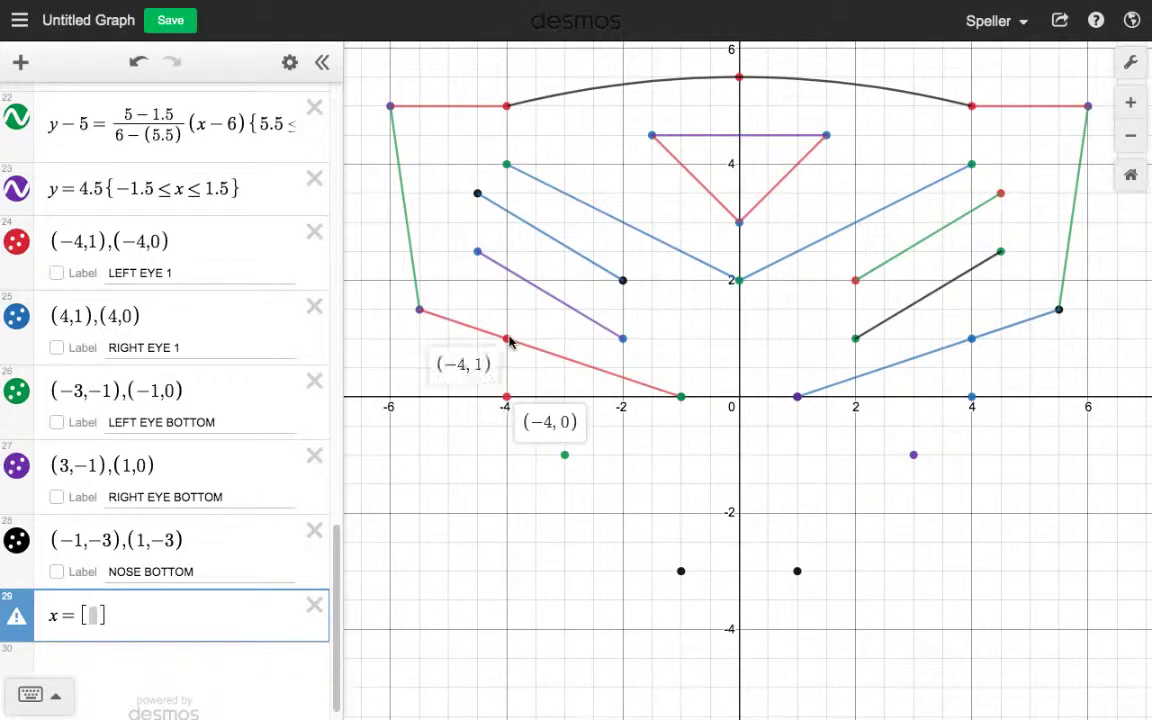
pyautogui.click(508, 166)
pyautogui.click(507, 106)
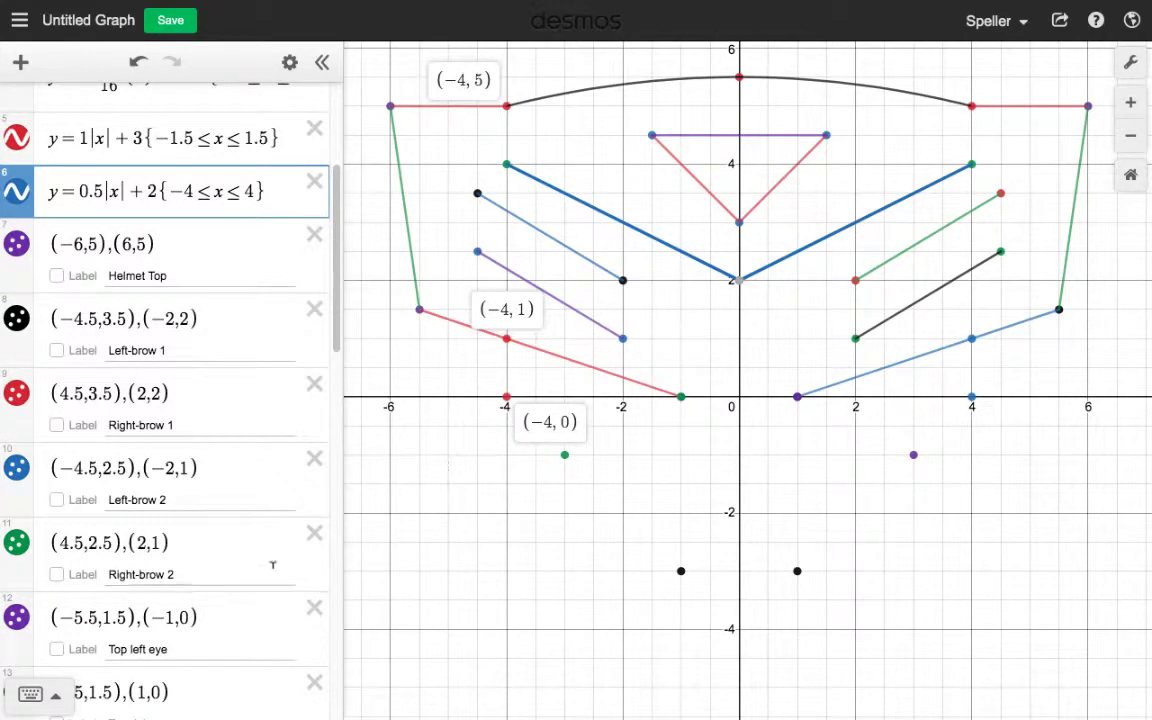
pyautogui.scroll(-10, 260, 545)
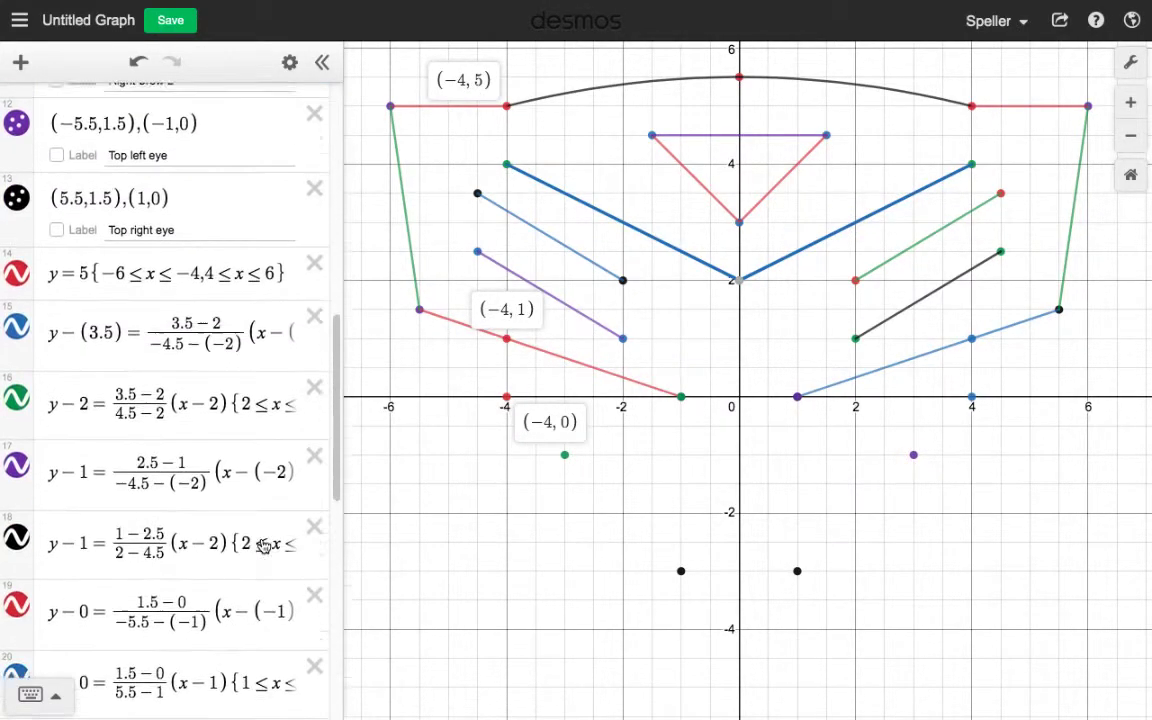
pyautogui.scroll(-5, 262, 535)
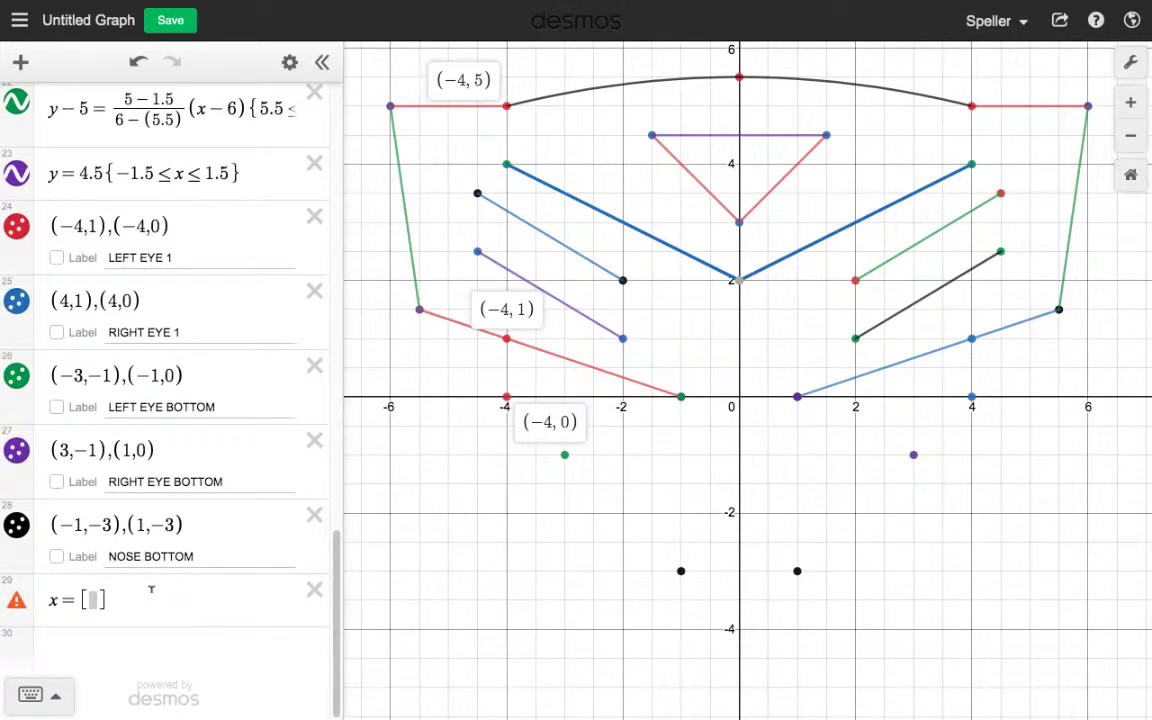
pyautogui.click(93, 598)
pyautogui.write('-4')
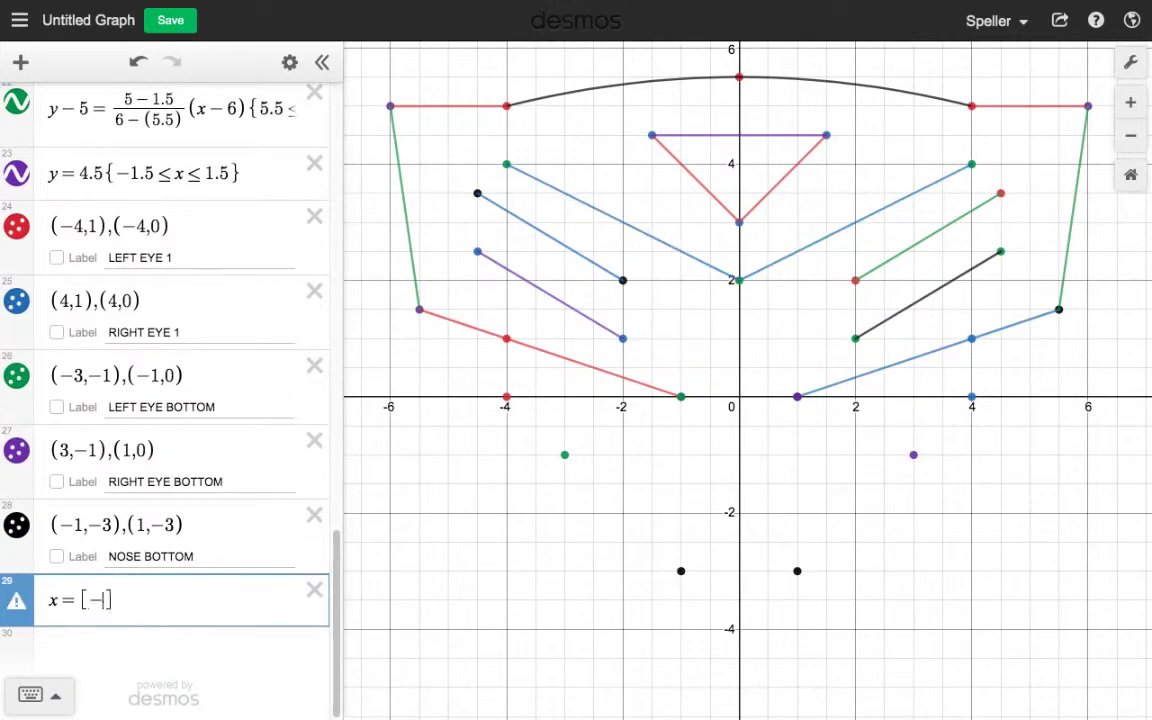
# Display the coordinates of the points along x = 4 and extend the list to x = [-4,4].
pyautogui.click(971, 106)
pyautogui.click(972, 164)
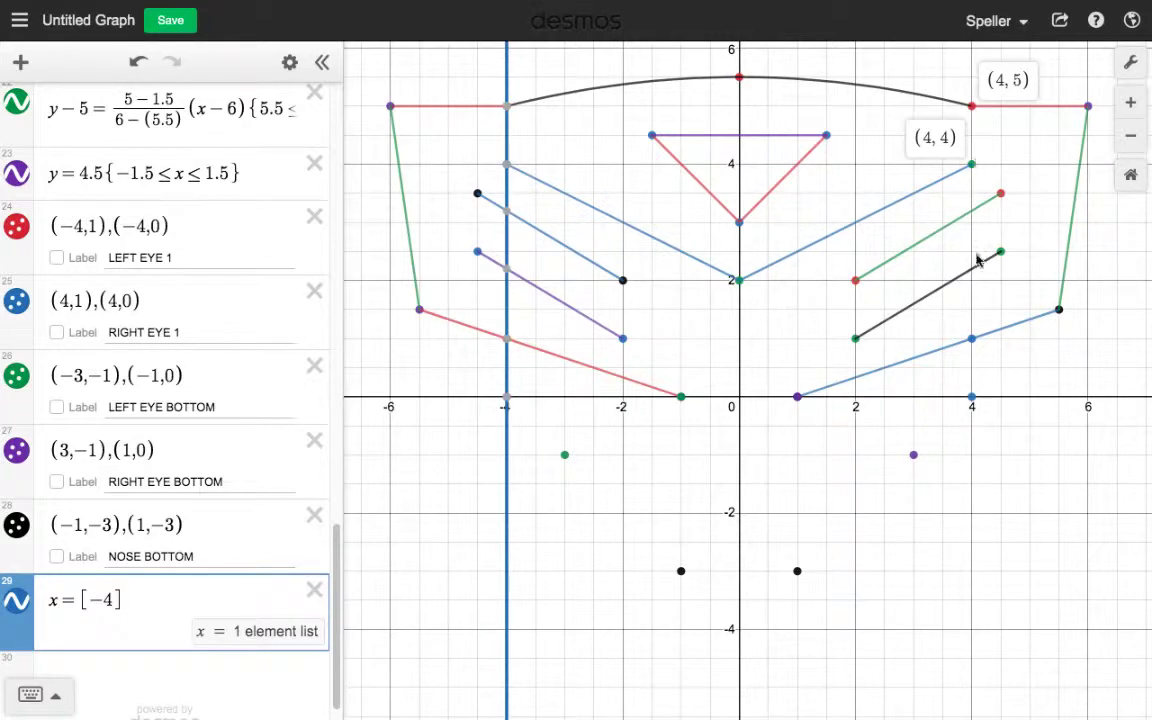
pyautogui.click(971, 340)
pyautogui.click(973, 398)
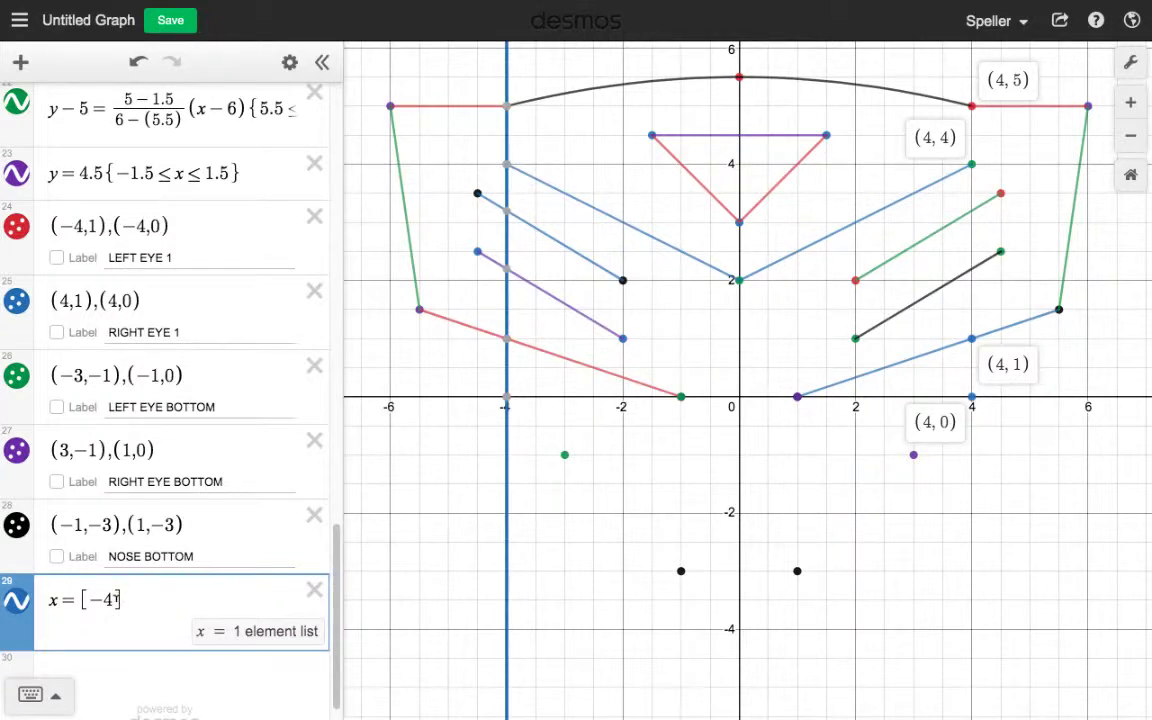
pyautogui.click(116, 599)
pyautogui.write(',')
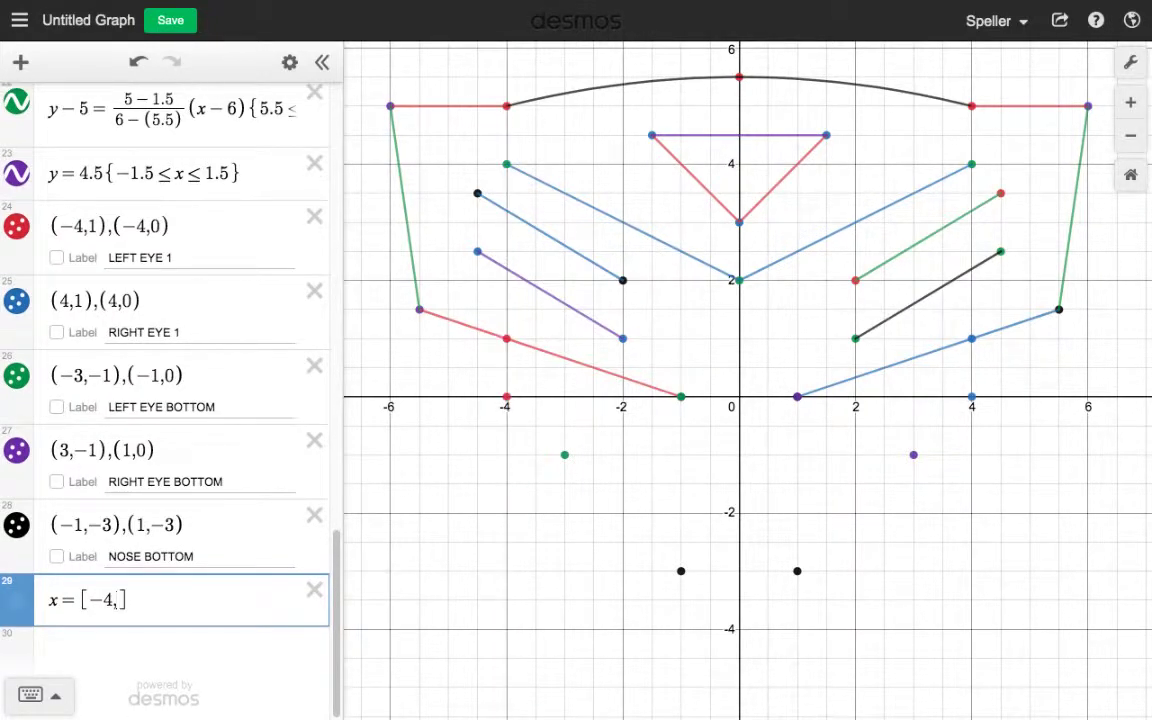
pyautogui.write('4]')
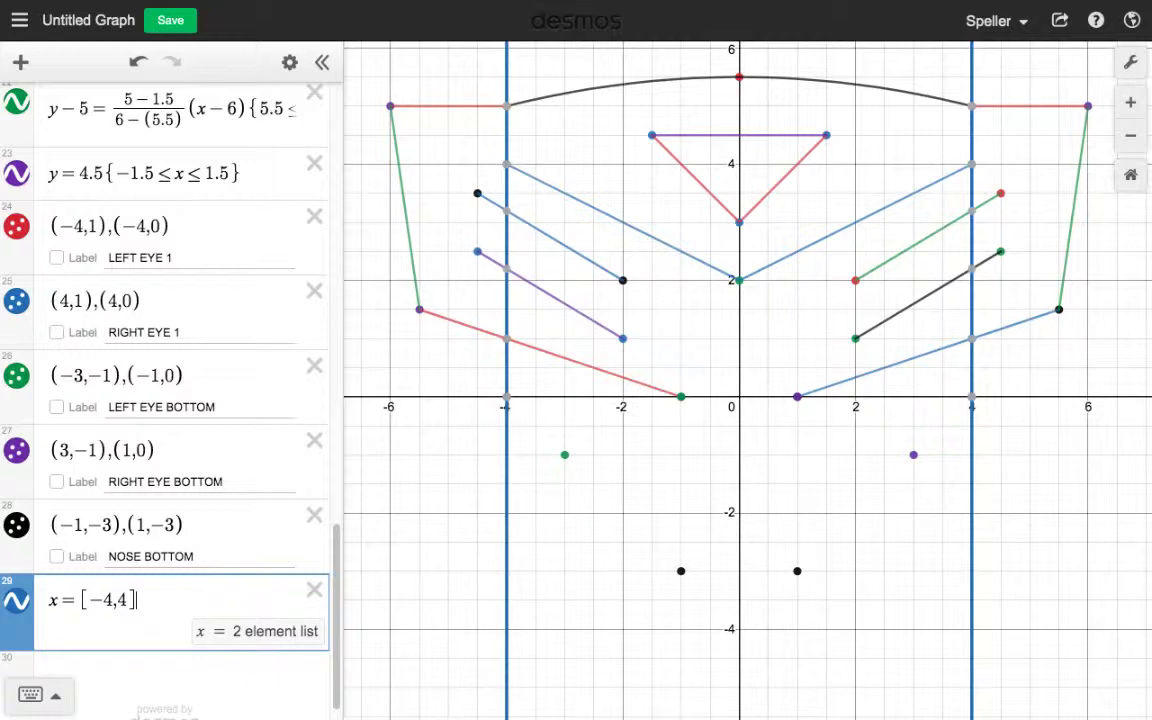
# Restrict the vertical lines x = [-4,4] to {4 ≤ y ≤ 5}, checking the left line's upper two plotted points.
pyautogui.write('{')
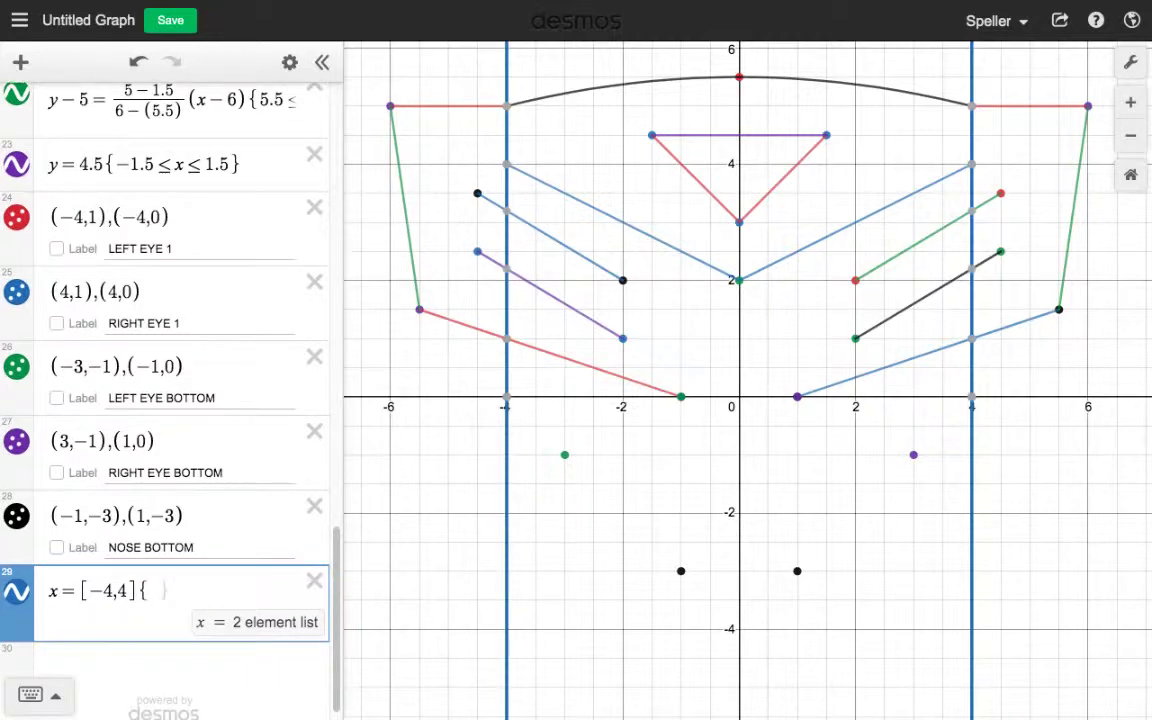
pyautogui.click(506, 106)
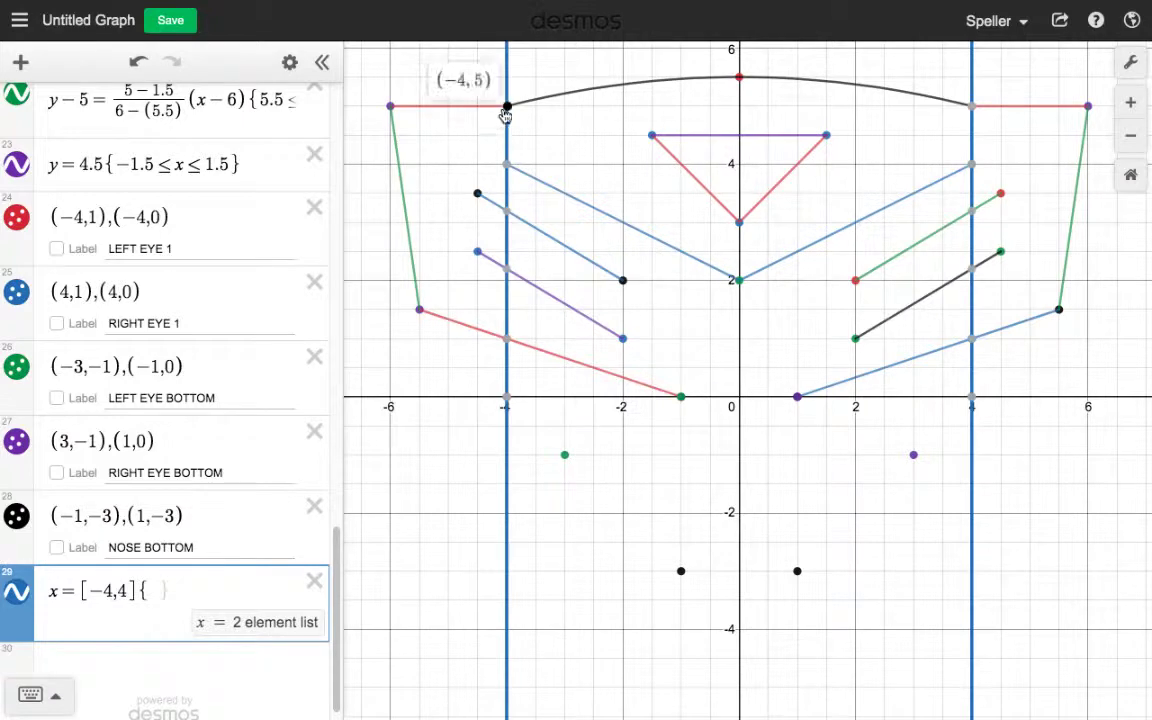
pyautogui.click(507, 164)
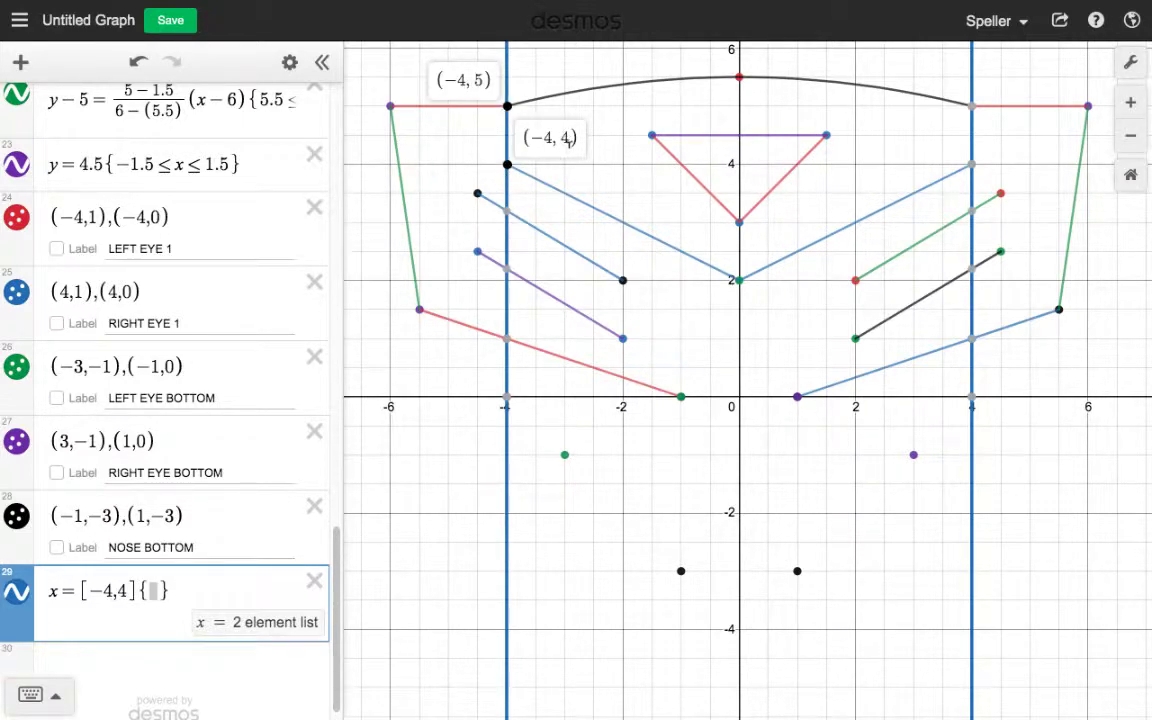
pyautogui.click(153, 590)
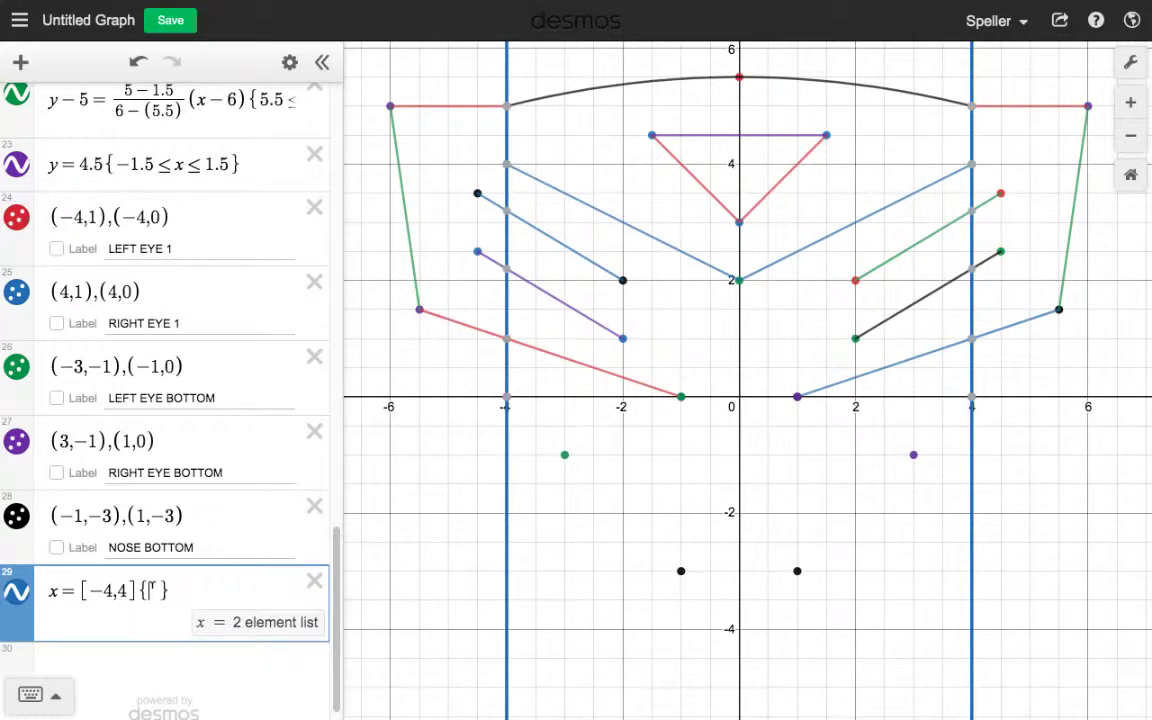
pyautogui.write('4<')
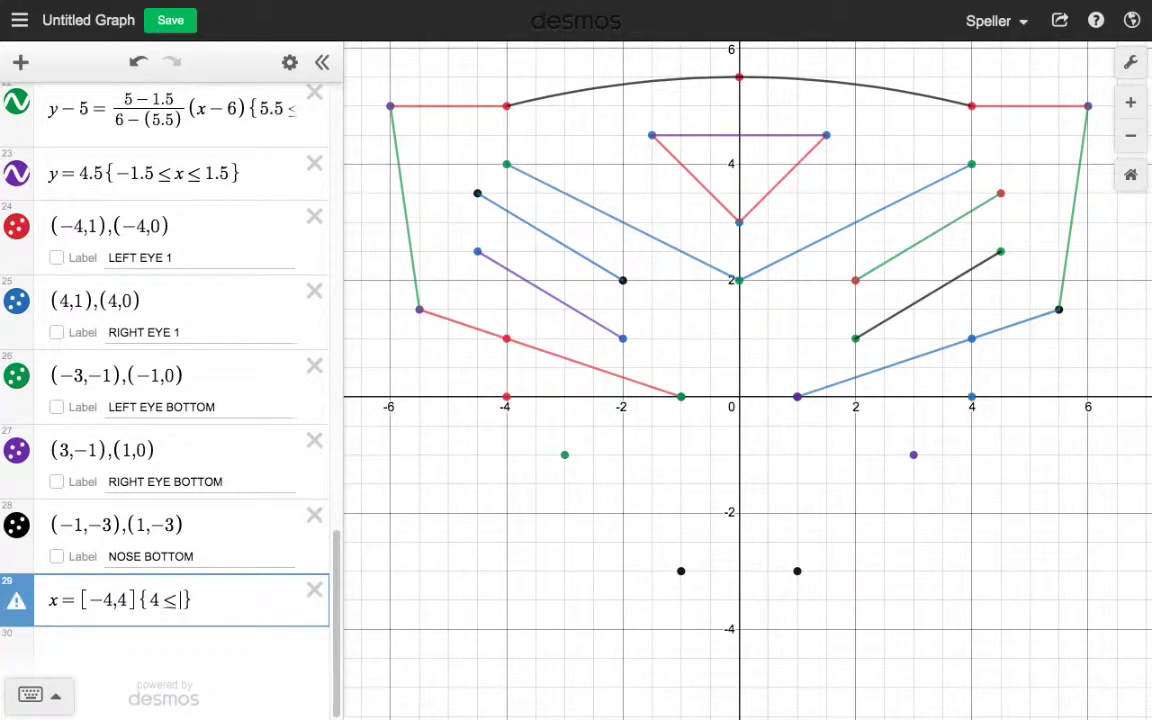
pyautogui.write('y')
pyautogui.write('<=5')
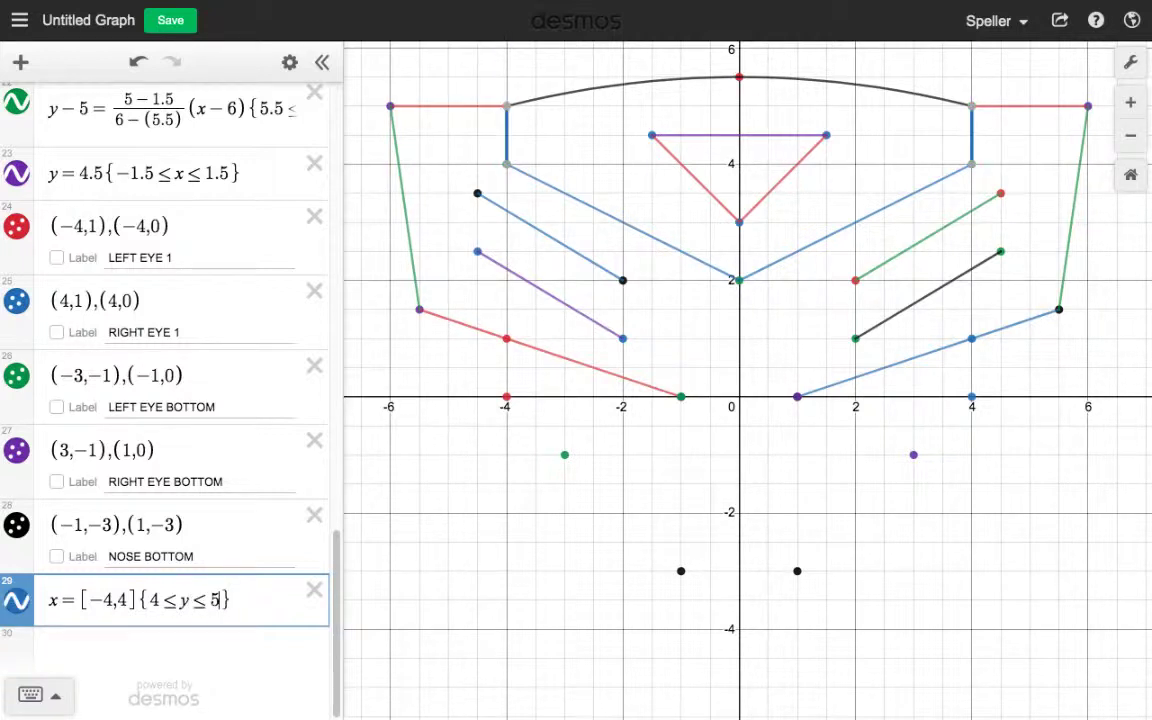
# Add a second range, 0 ≤ y ≤ 1, to the vertical lines' restriction to draw the outer eye edges.
pyautogui.click(508, 380)
pyautogui.moveTo(533, 409)
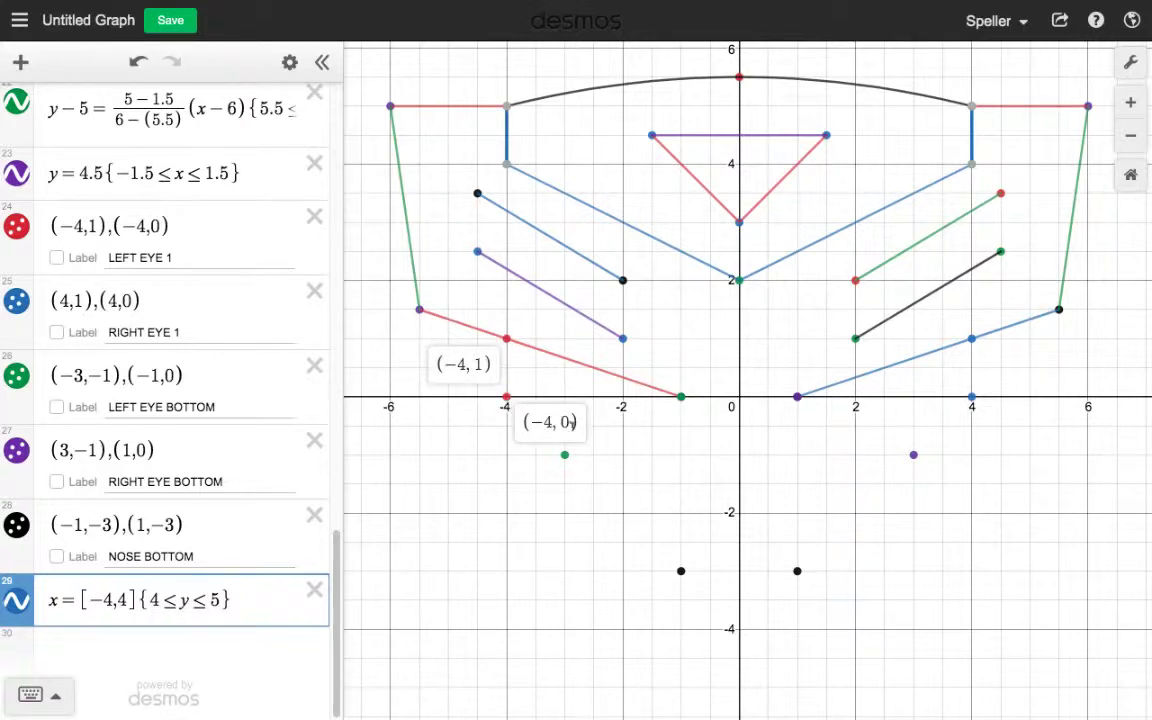
pyautogui.click(218, 599)
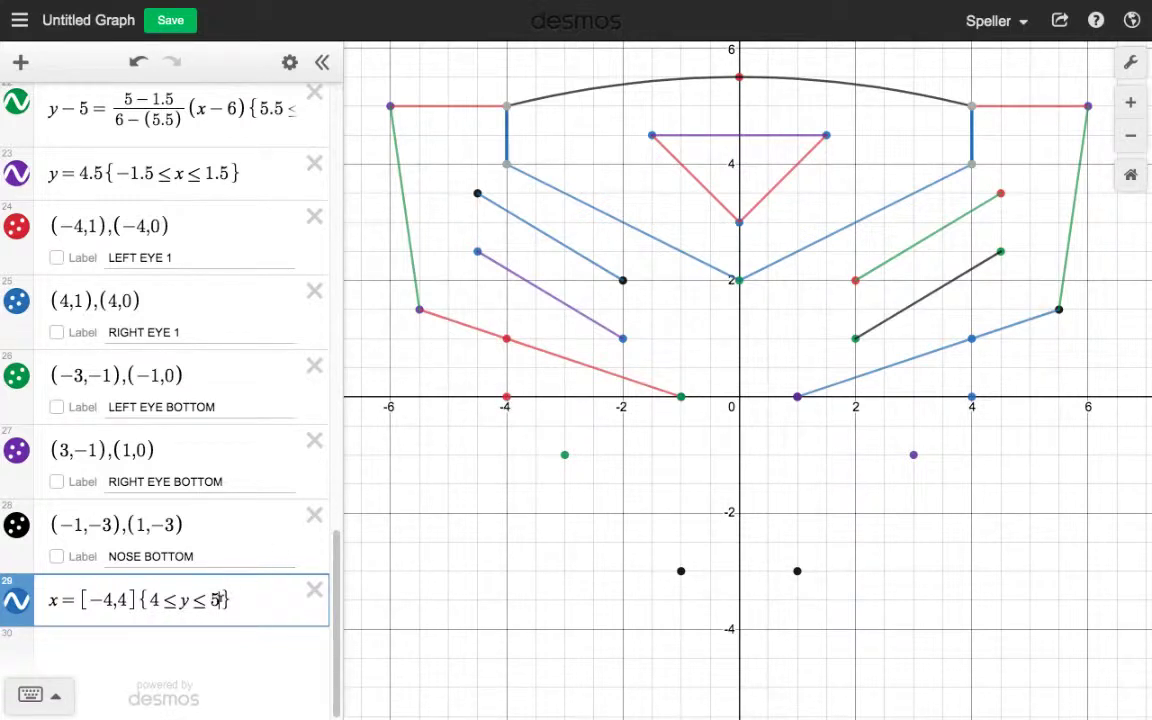
pyautogui.write(',0')
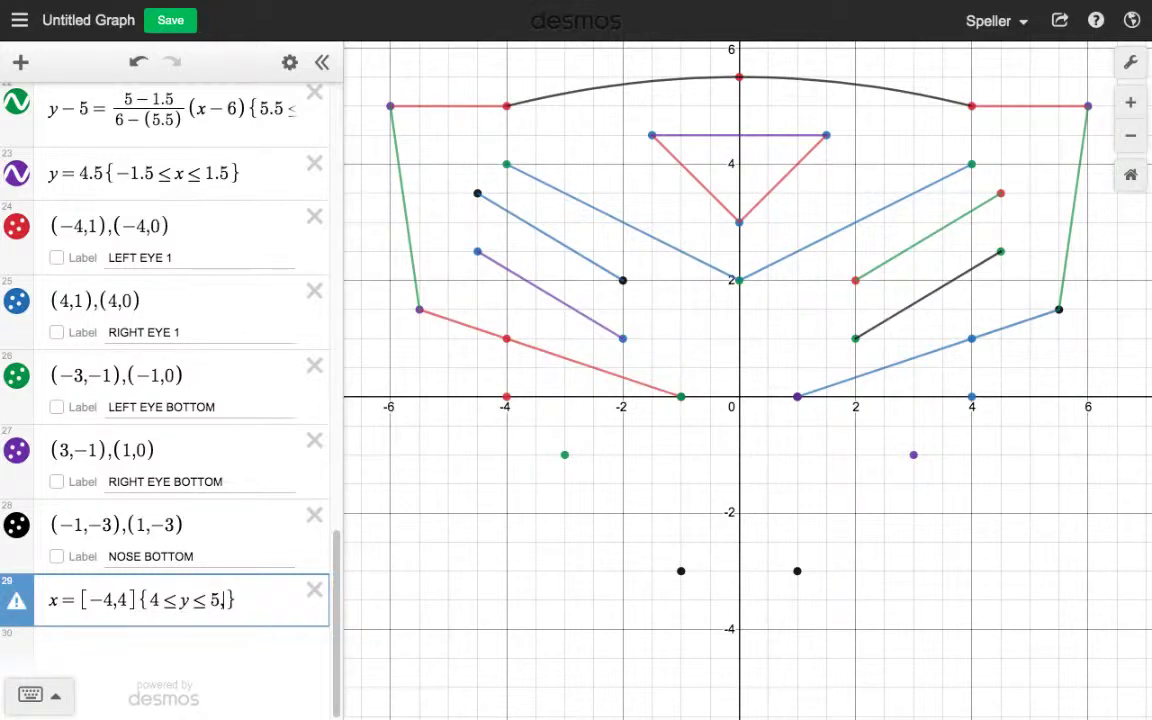
pyautogui.write('<=y')
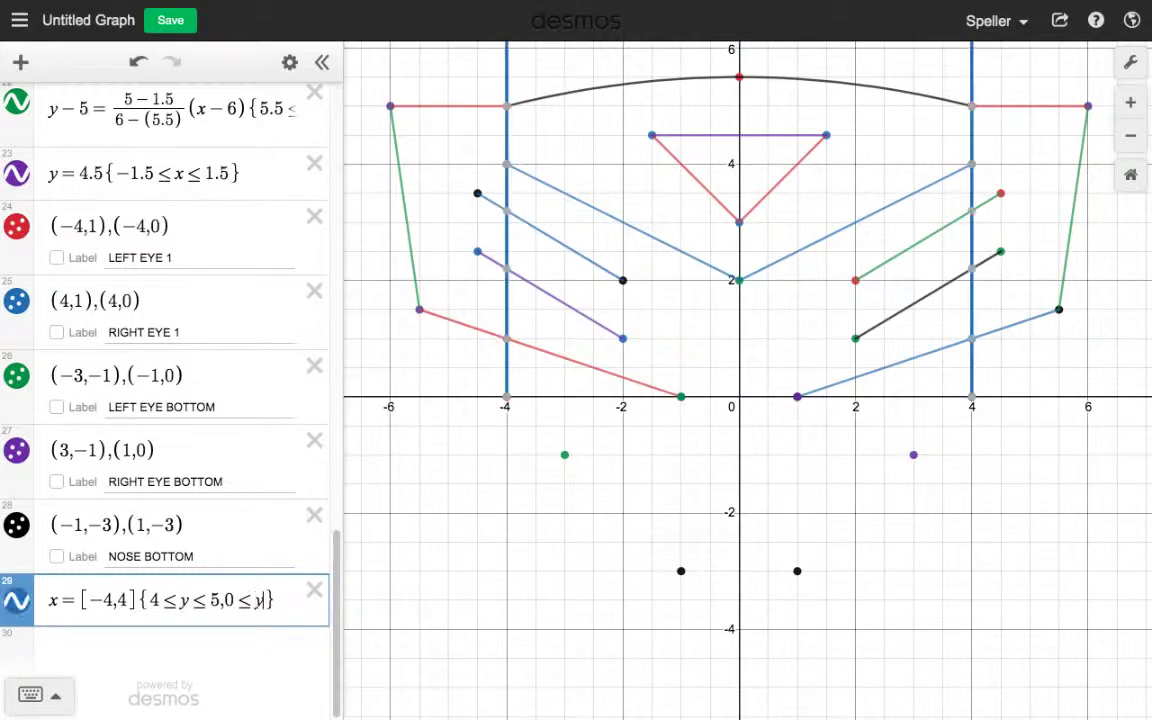
pyautogui.write('<=1')
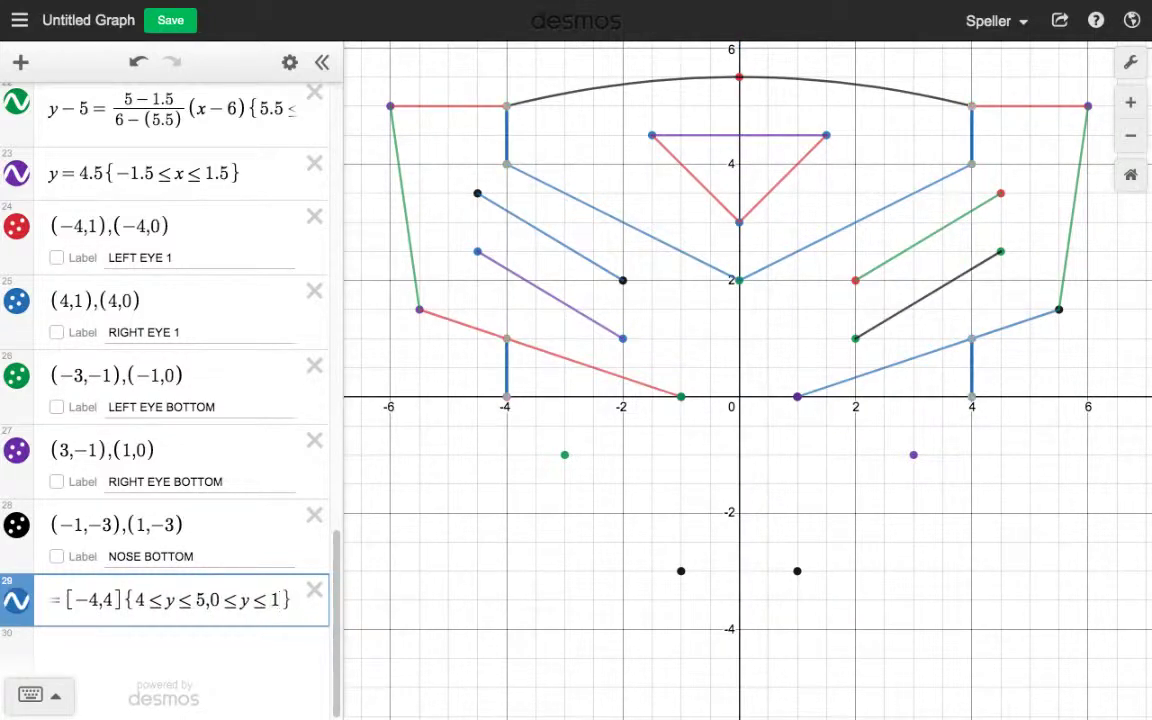
pyautogui.click(432, 505)
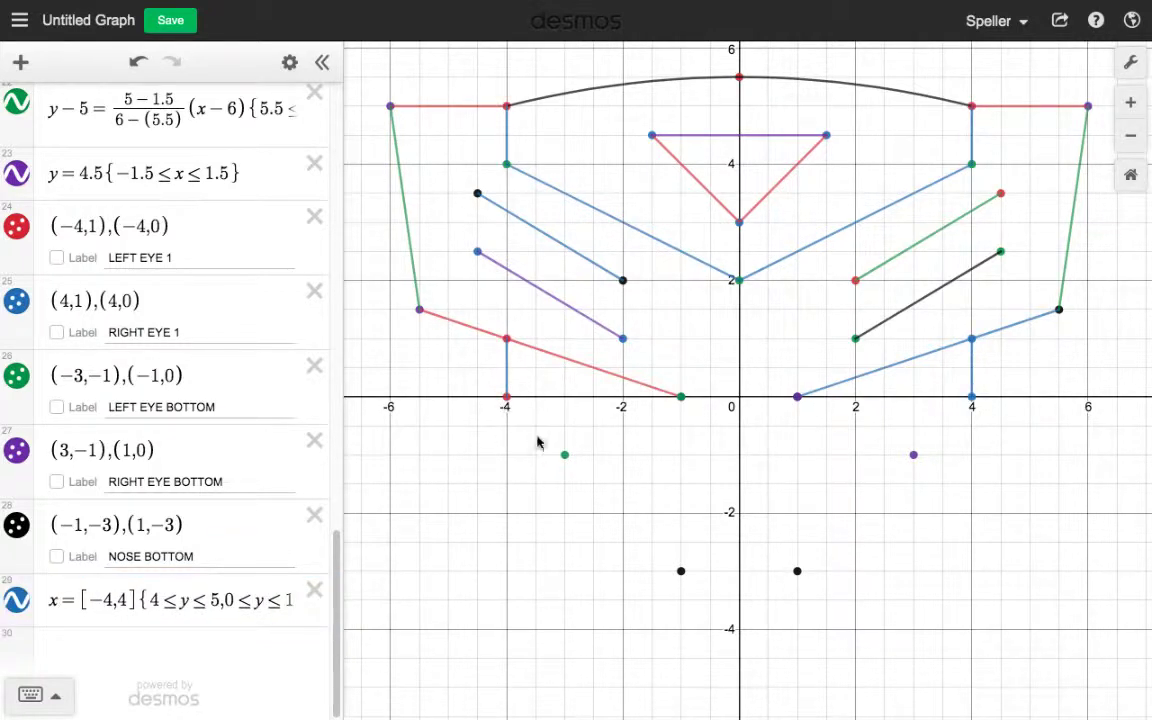
# Add an empty expression and display the coordinates of the left eye points (-4, 0) and (-3, -1).
pyautogui.click(507, 398)
pyautogui.click(564, 455)
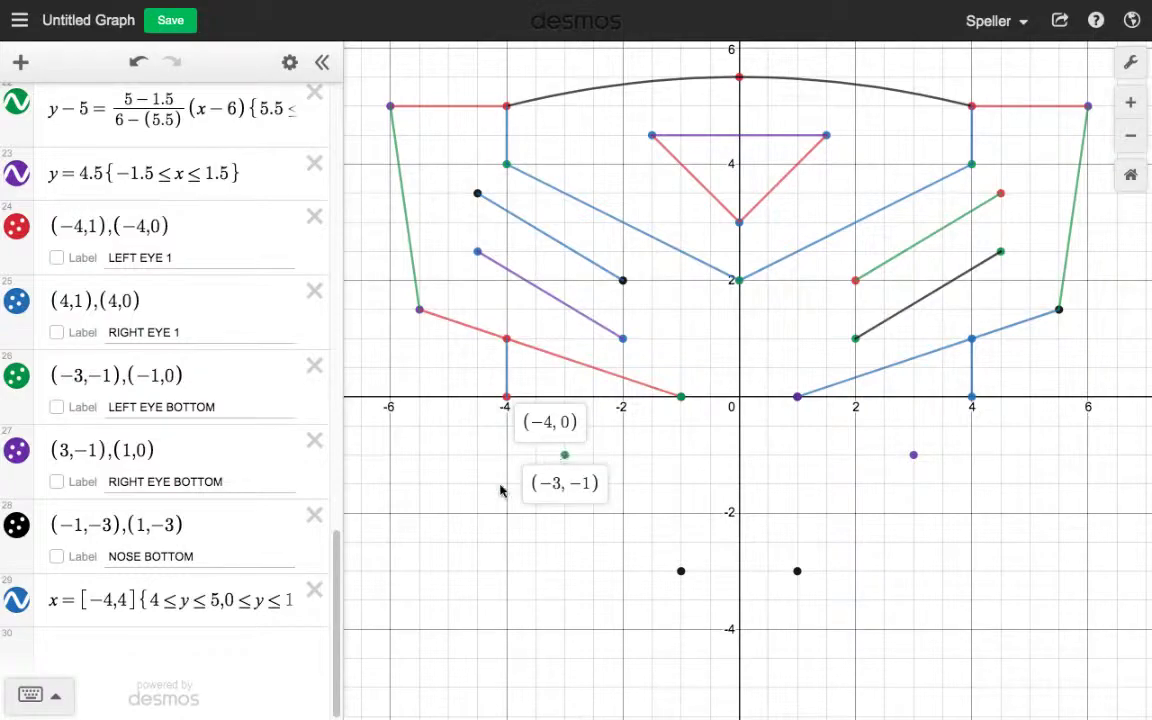
pyautogui.scroll(3, 501, 490)
pyautogui.scroll(-3, 501, 490)
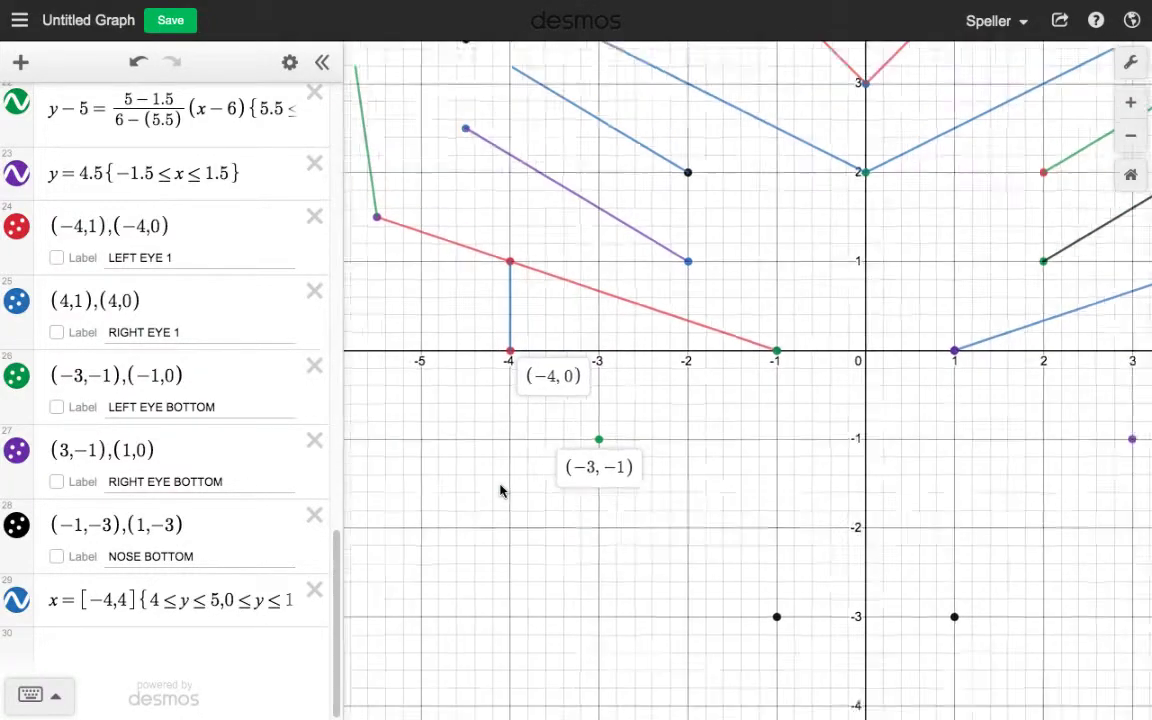
pyautogui.scroll(-2, 501, 490)
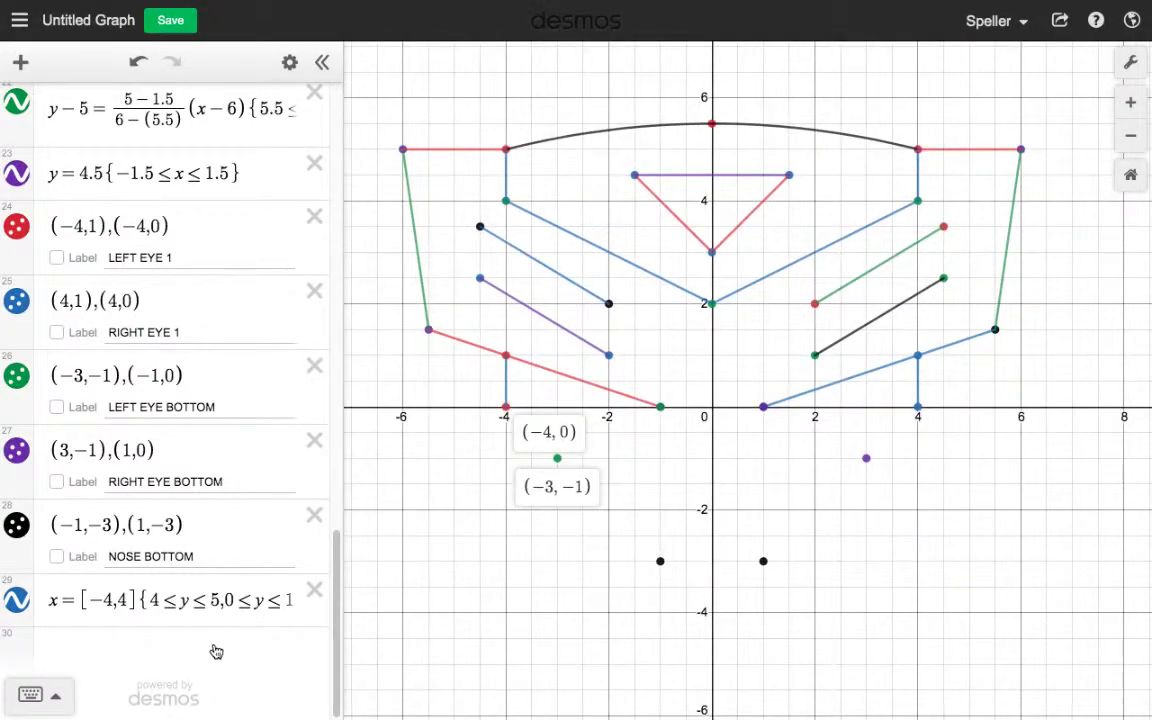
pyautogui.click(250, 645)
pyautogui.scroll(-1, 329, 588)
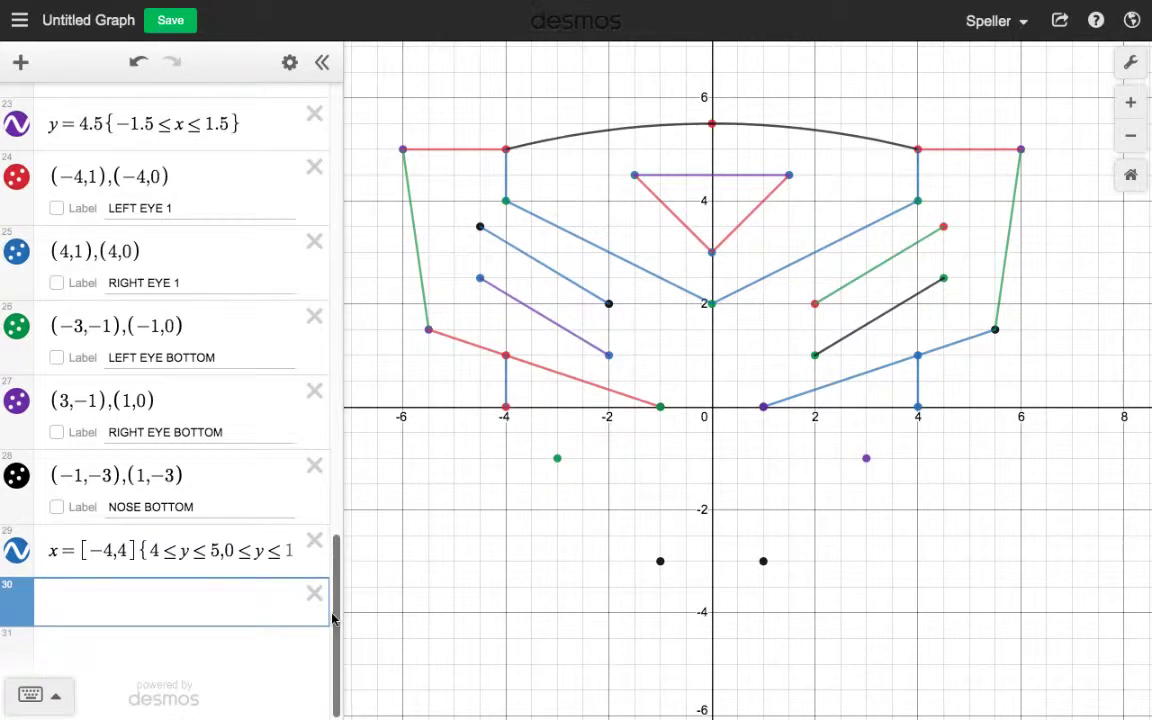
pyautogui.click(505, 407)
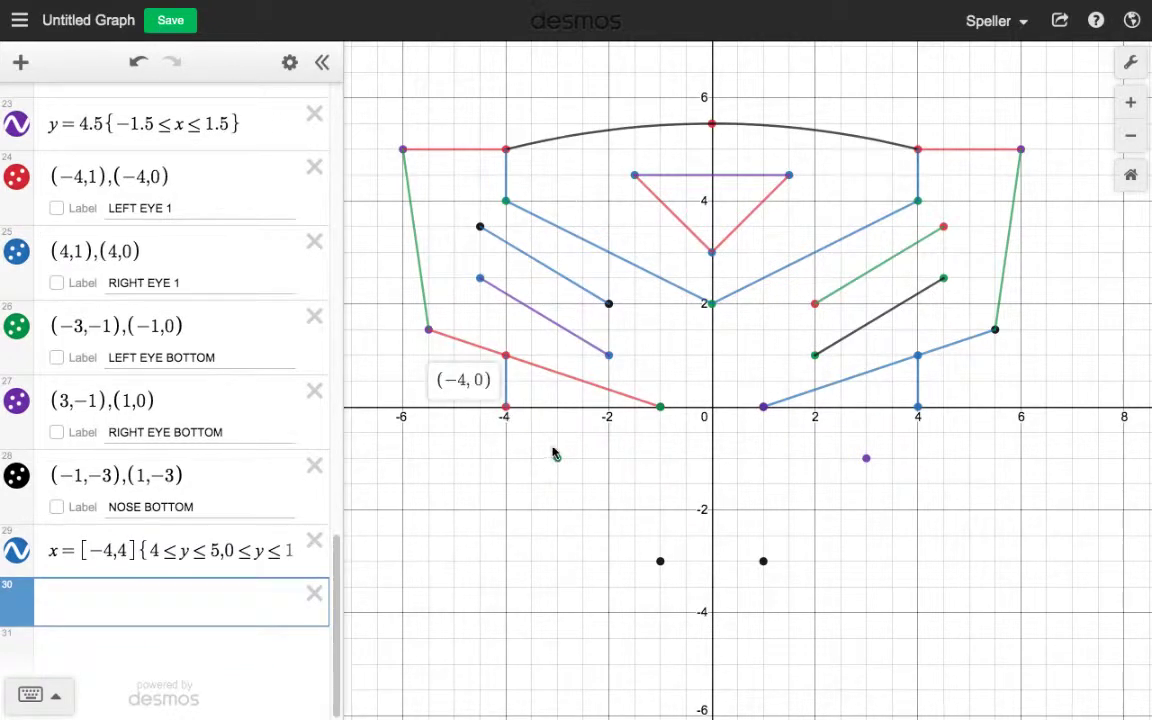
pyautogui.click(557, 459)
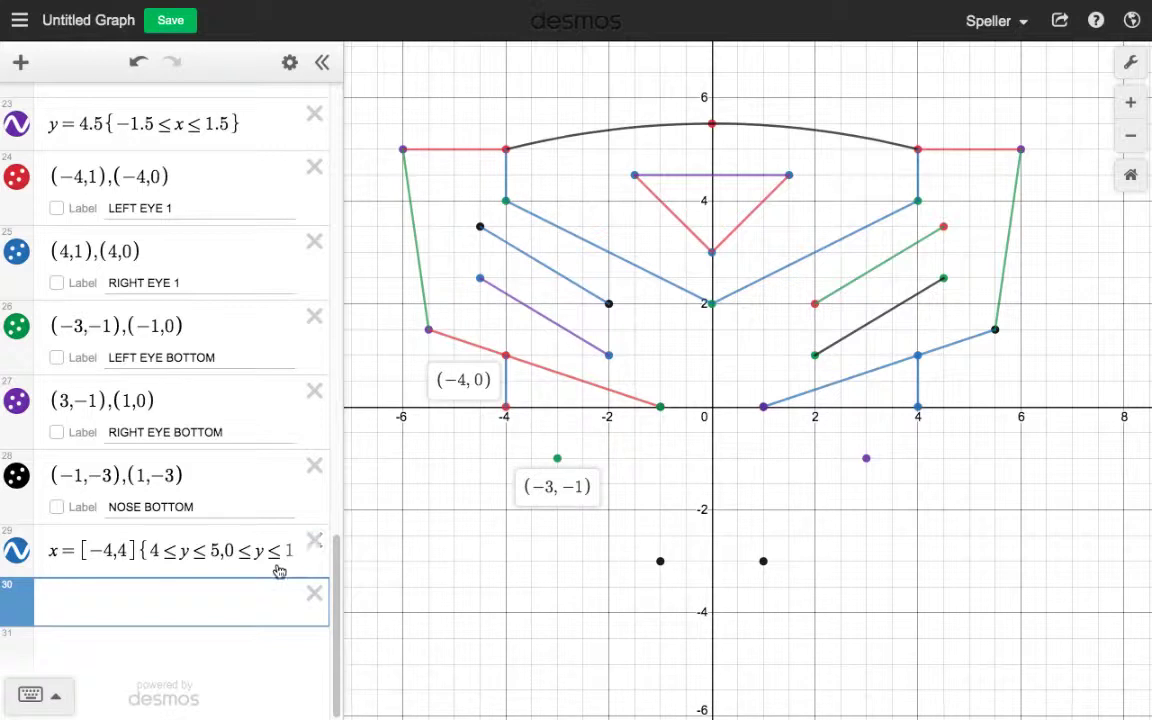
# Enter the point-slope equation y-0=m(x-(-4)) for the left eye's lower outer edge.
pyautogui.click(174, 598)
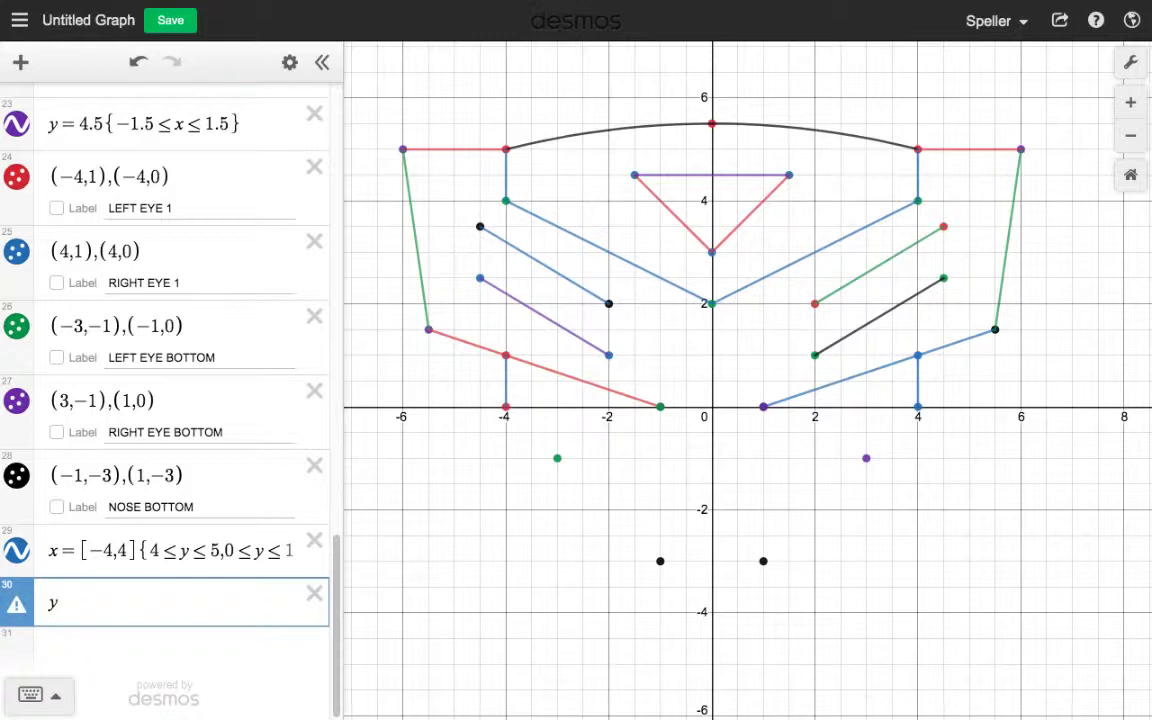
pyautogui.click(505, 407)
pyautogui.press('BackSpace')
pyautogui.write('-0=m(x-')
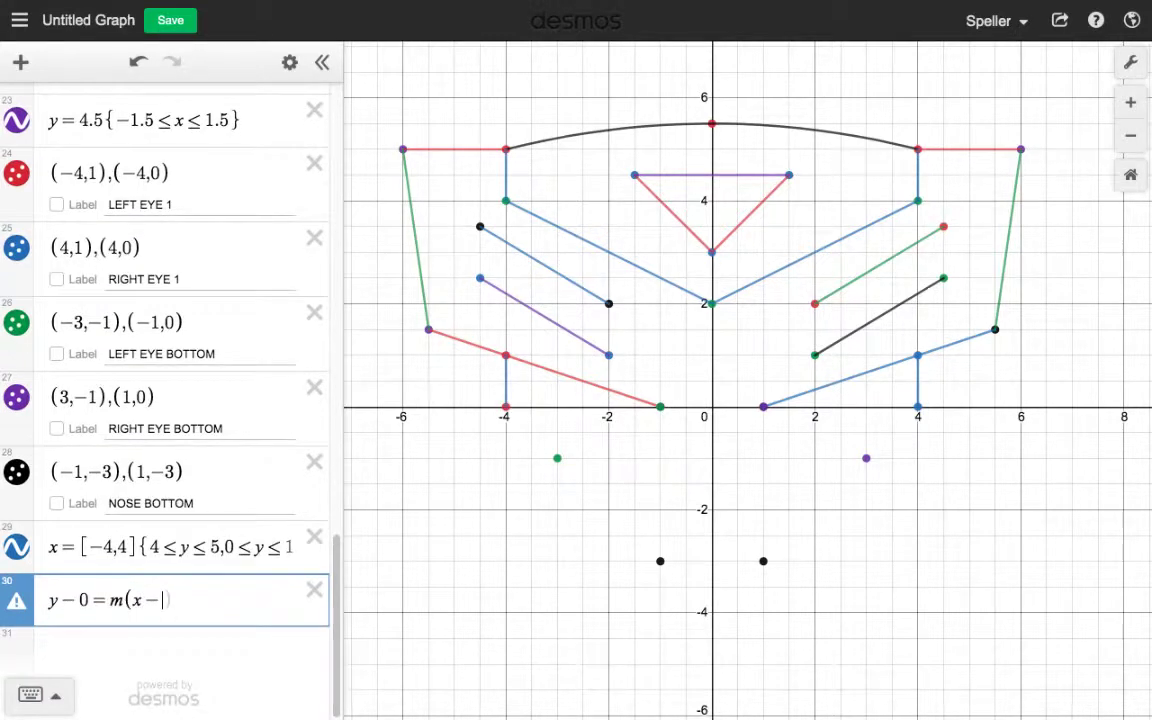
pyautogui.write('(-4)')
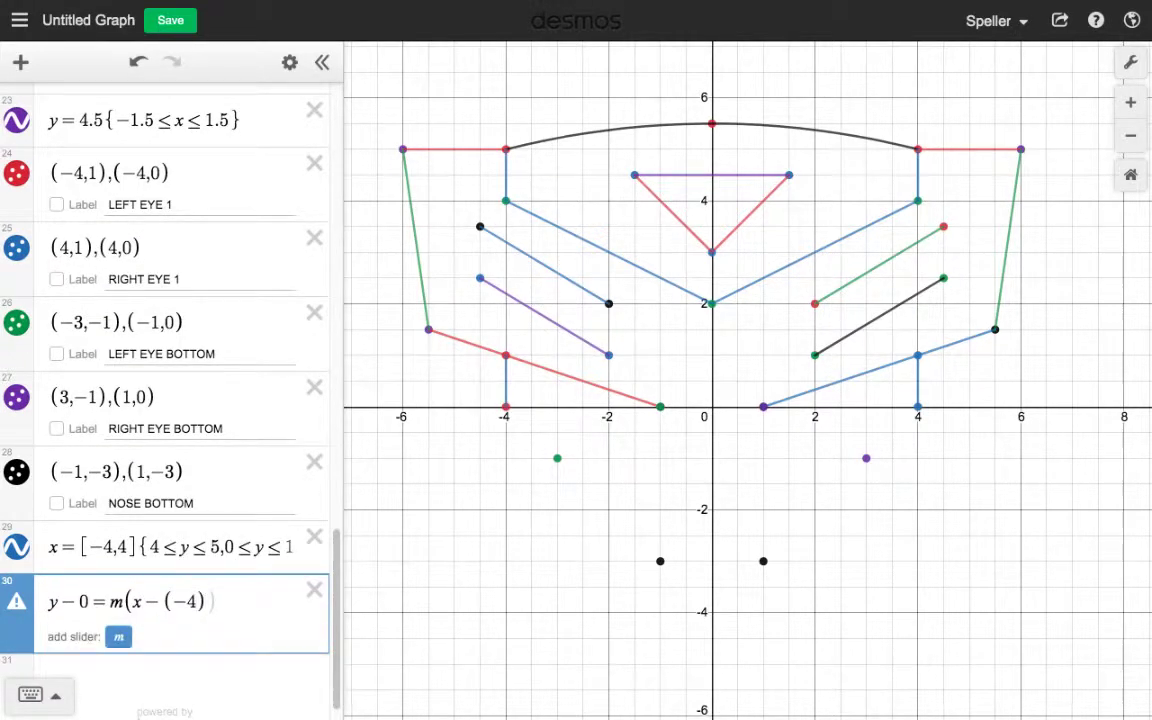
pyautogui.write(')')
# Replace m in the left eye's lower outer edge equation with the slope fraction (0-(-1))/(-4-(-3)), referring to the two edge points.
pyautogui.press('BackSpace')
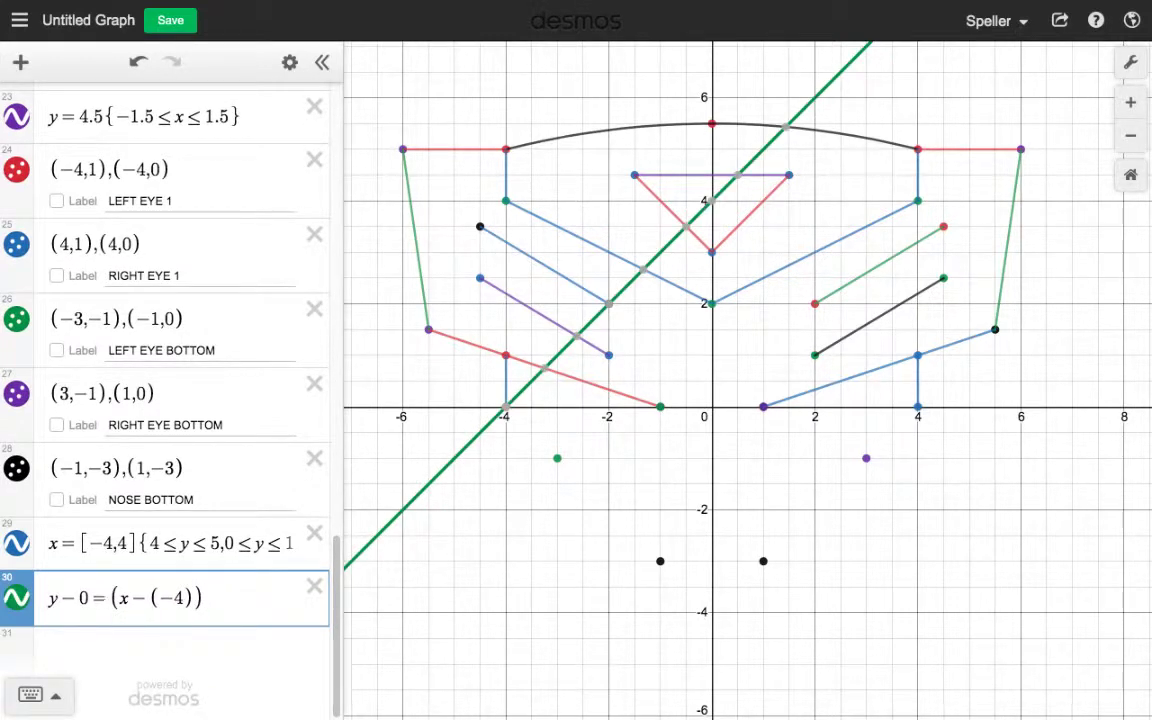
pyautogui.write('/')
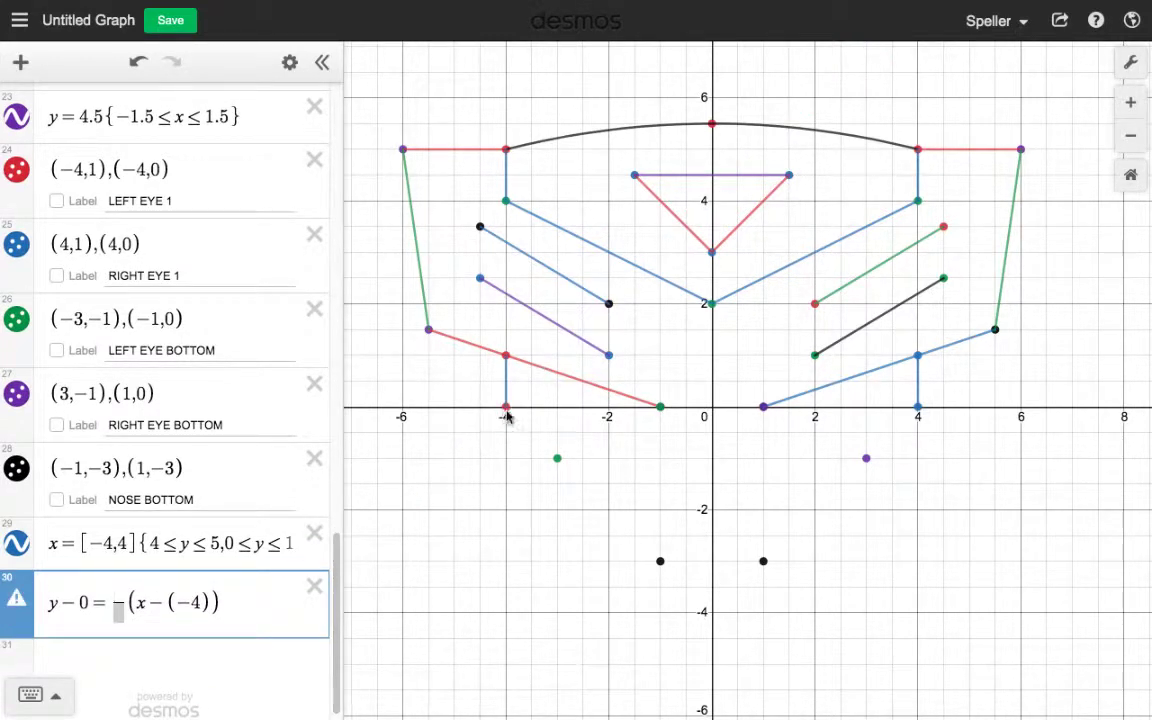
pyautogui.click(506, 410)
pyautogui.click(557, 458)
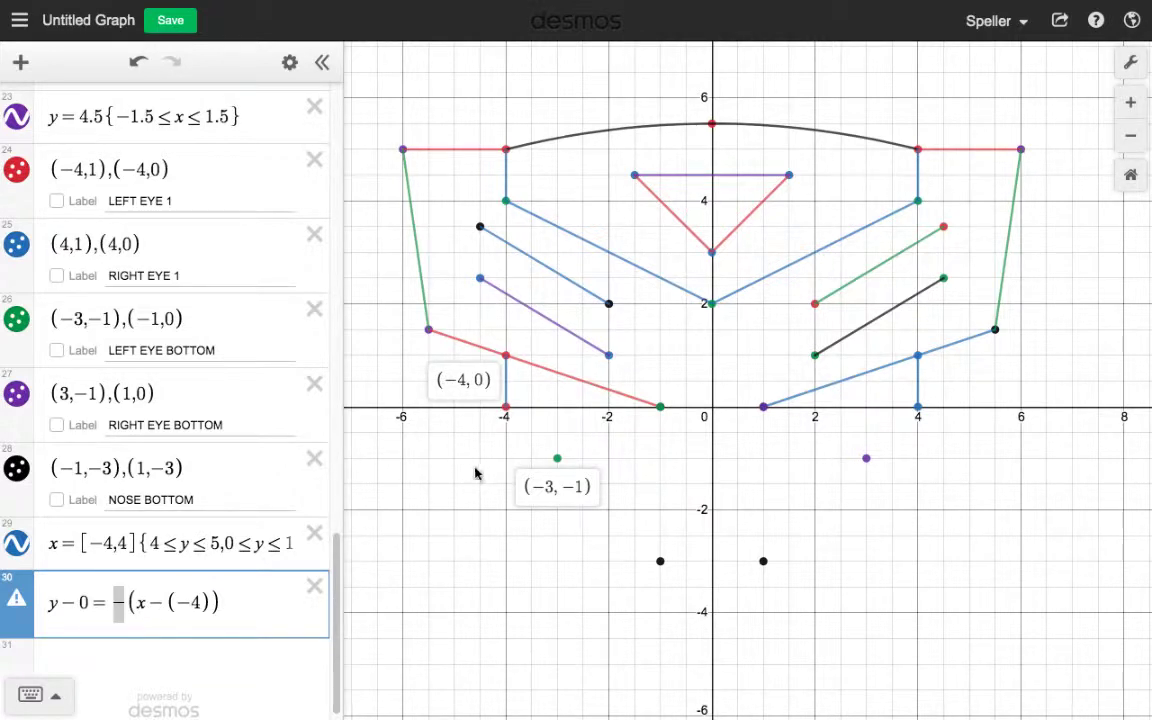
pyautogui.click(117, 590)
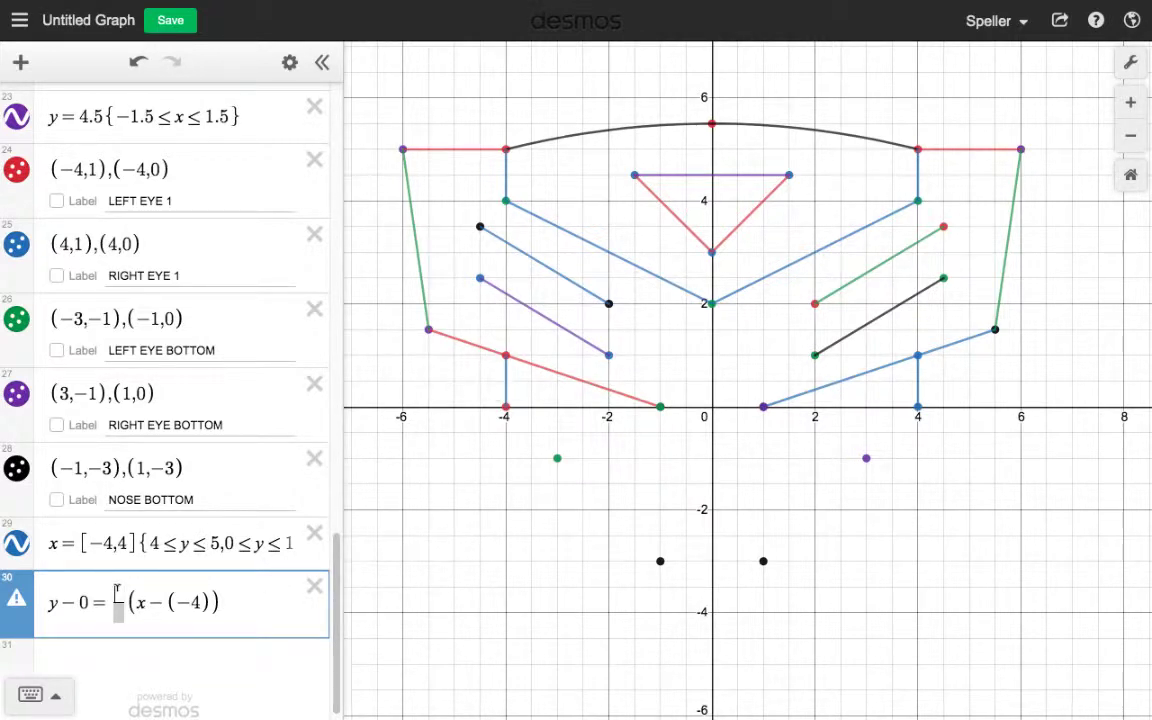
pyautogui.write('0-(-2')
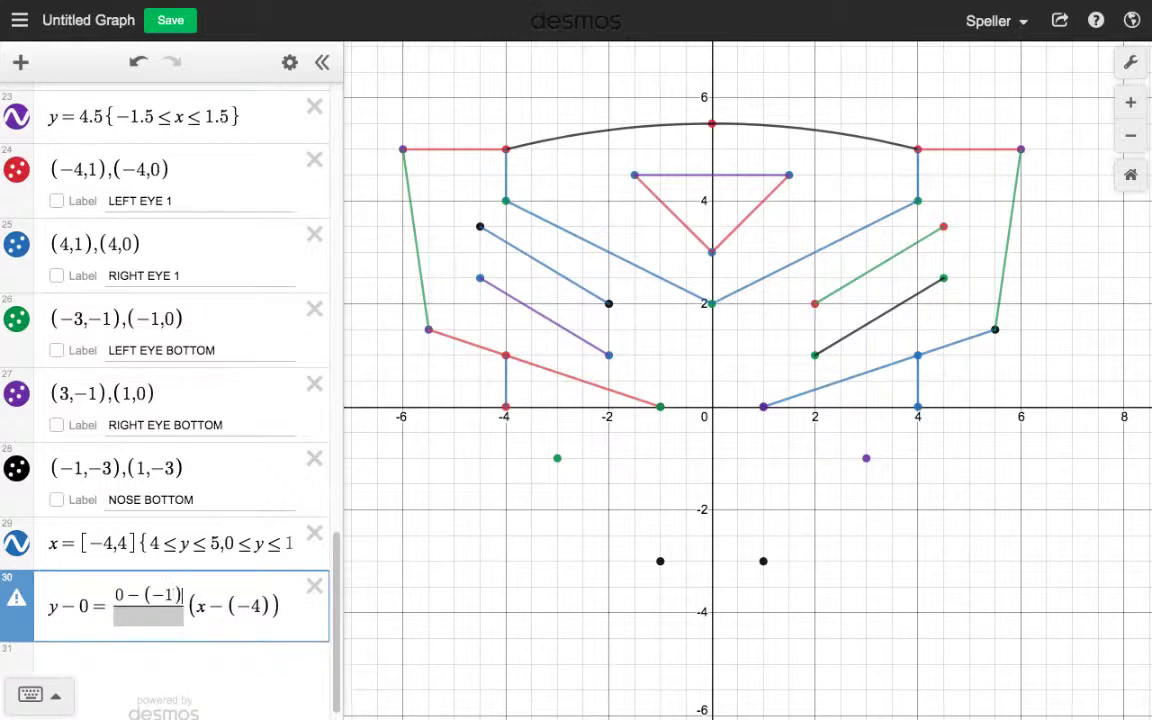
pyautogui.click(186, 605)
pyautogui.click(145, 615)
pyautogui.write('-')
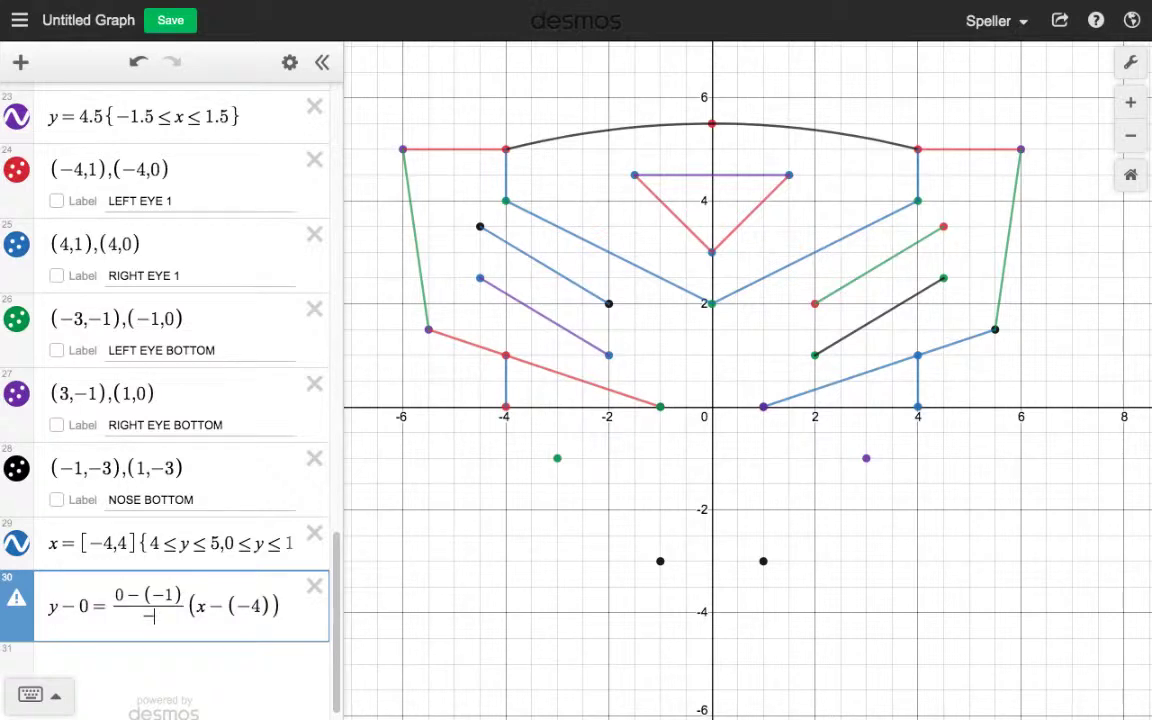
pyautogui.write('4-(-3')
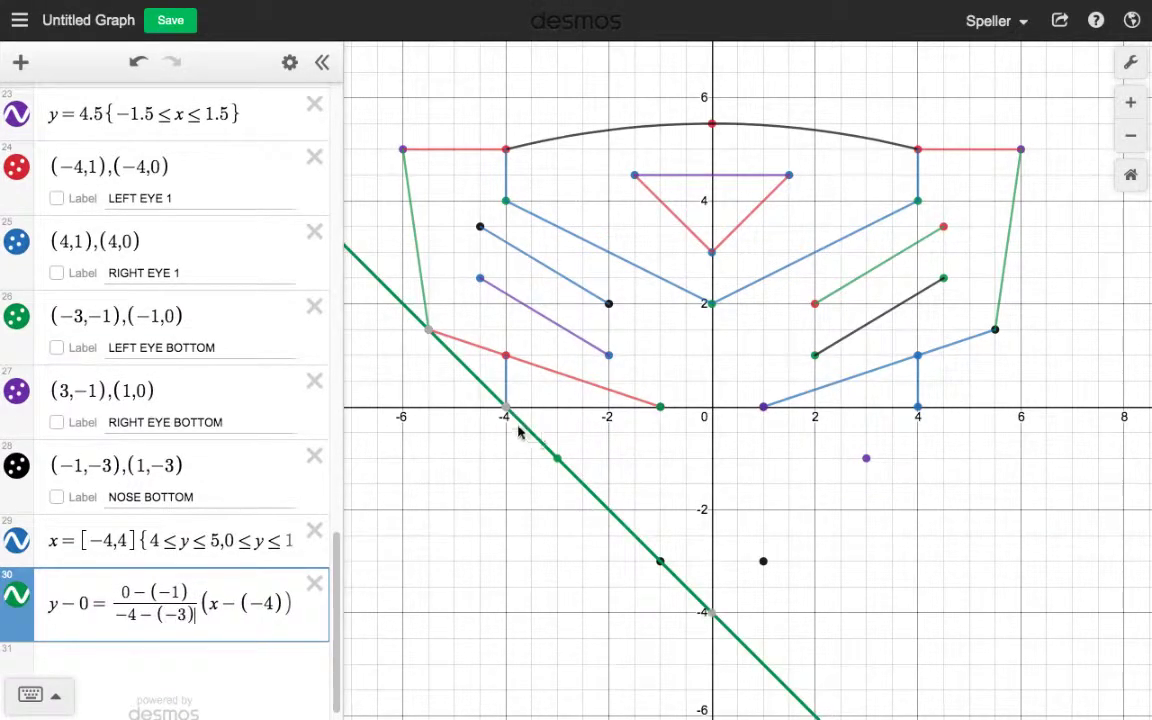
# Restrict the left eye's lower outer edge line to {-4 ≤ x ≤ -3}, checking its two endpoints on the graph.
pyautogui.moveTo(508, 414)
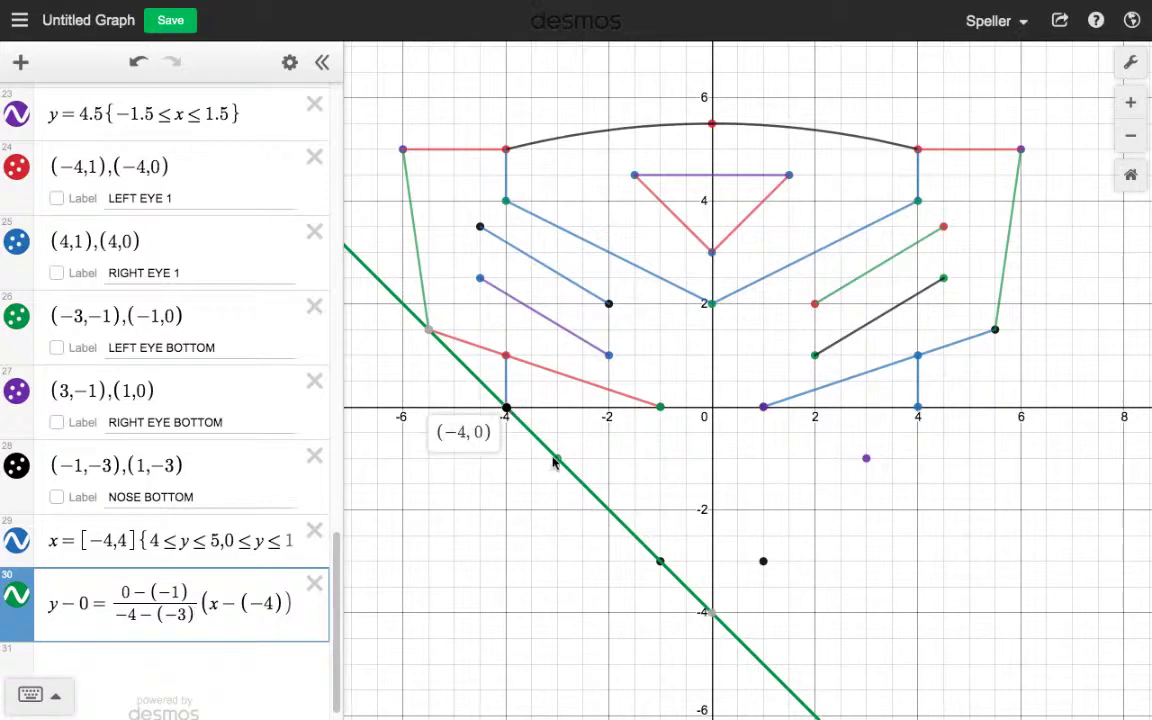
pyautogui.click(506, 410)
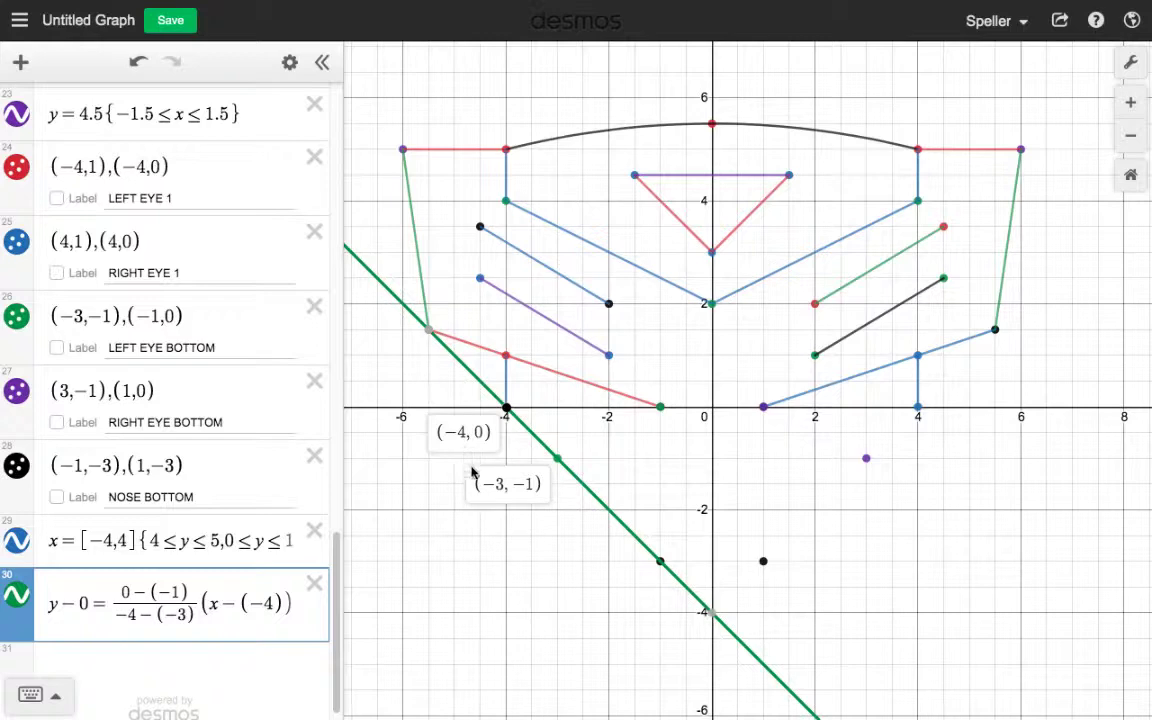
pyautogui.click(241, 604)
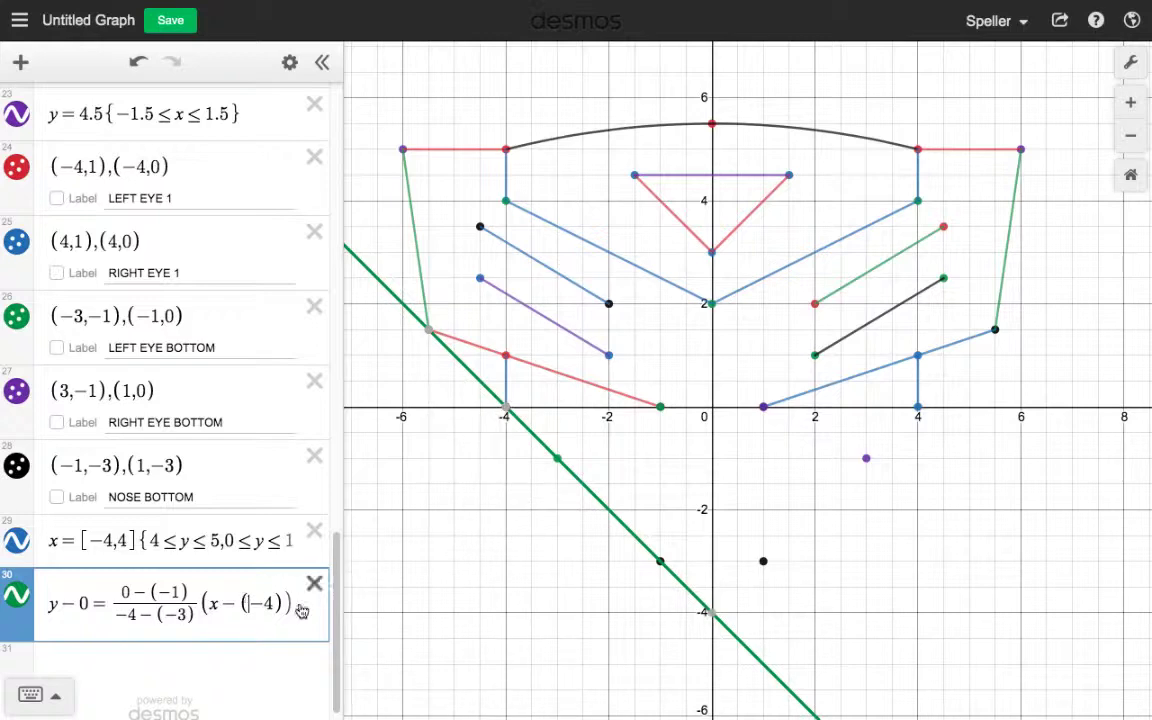
pyautogui.moveTo(342, 600); pyautogui.dragTo(444, 604)
pyautogui.click(1130, 176)
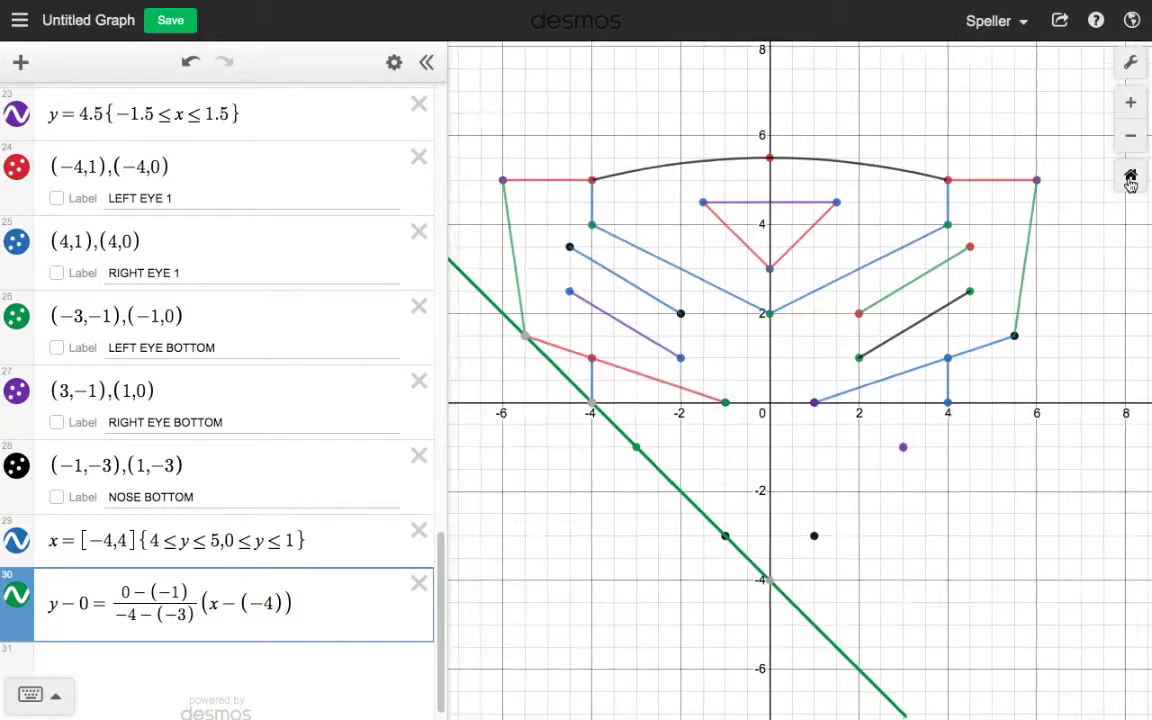
pyautogui.click(303, 607)
pyautogui.write('(')
pyautogui.press('BackSpace')
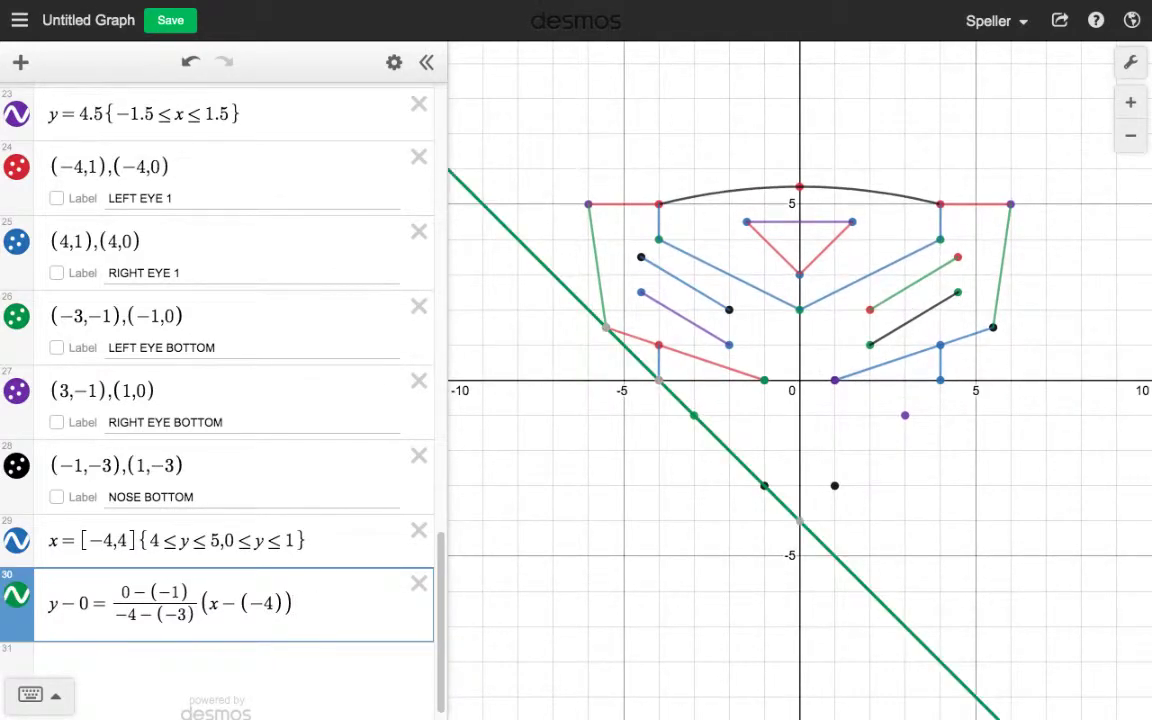
pyautogui.write('{-4')
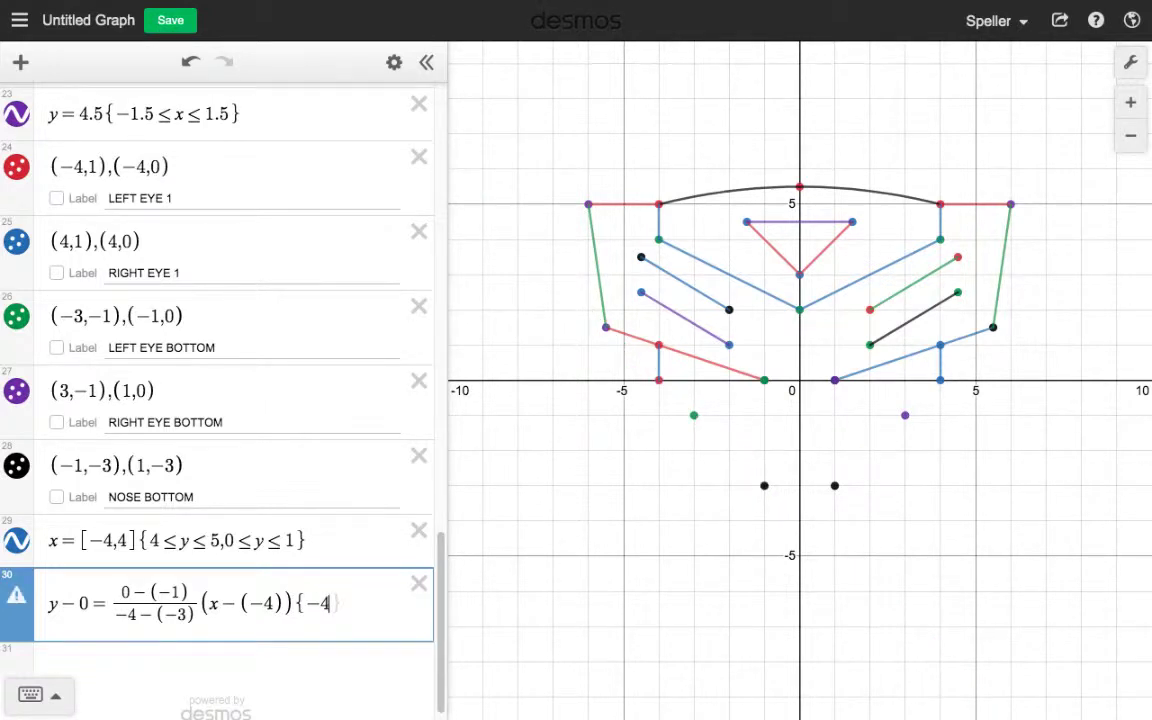
pyautogui.write('<=x')
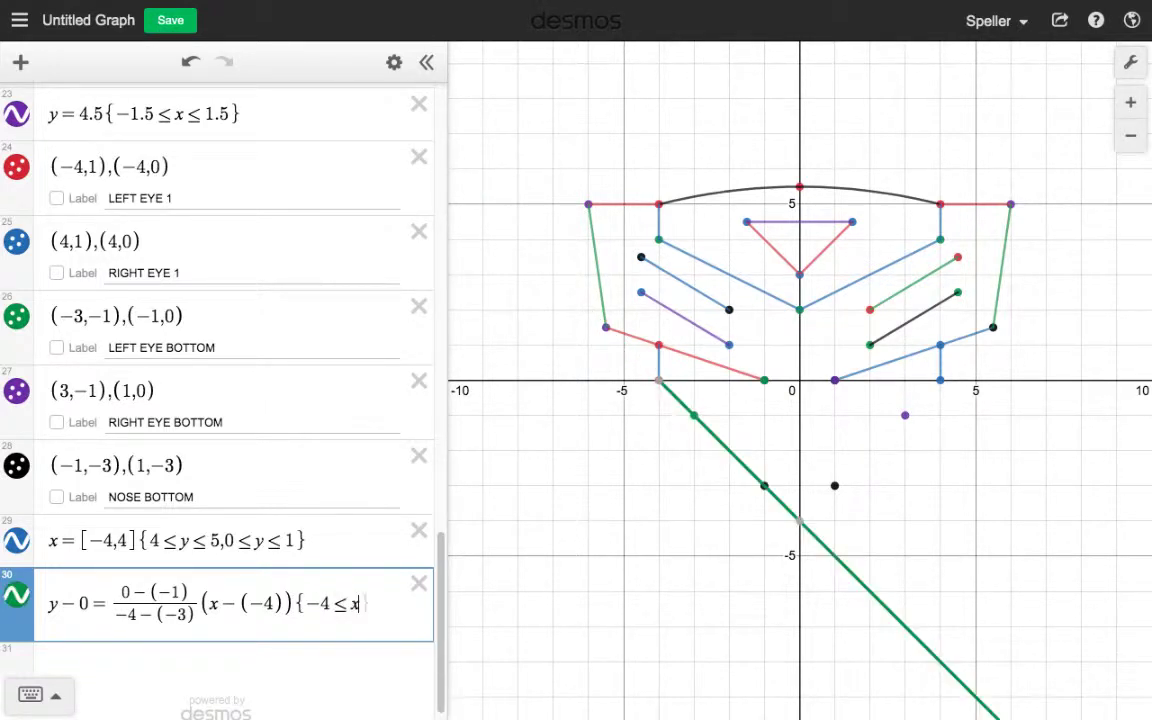
pyautogui.write('<=')
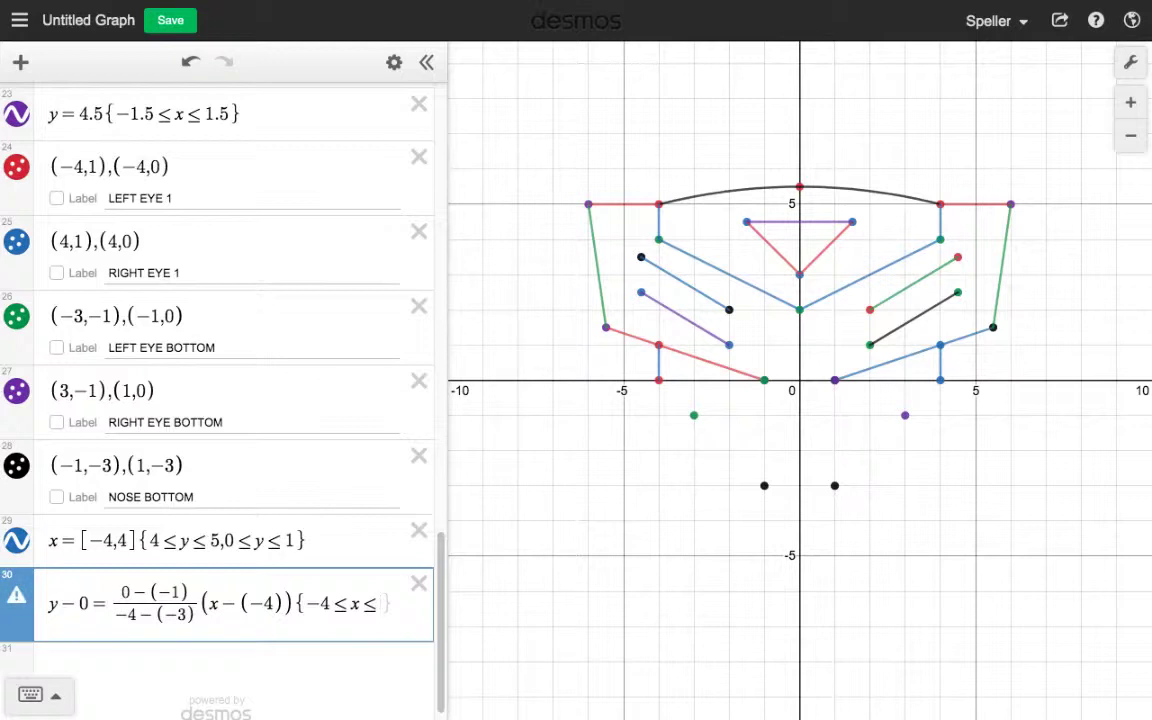
pyautogui.write('-3')
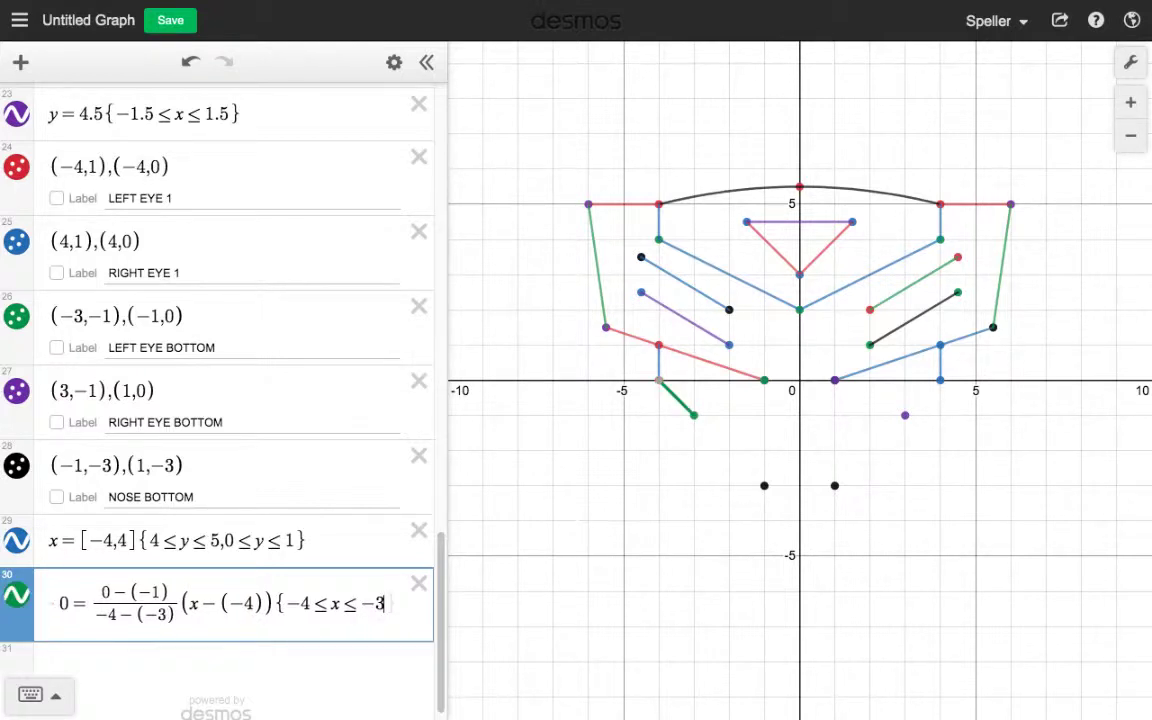
pyautogui.press('Return')
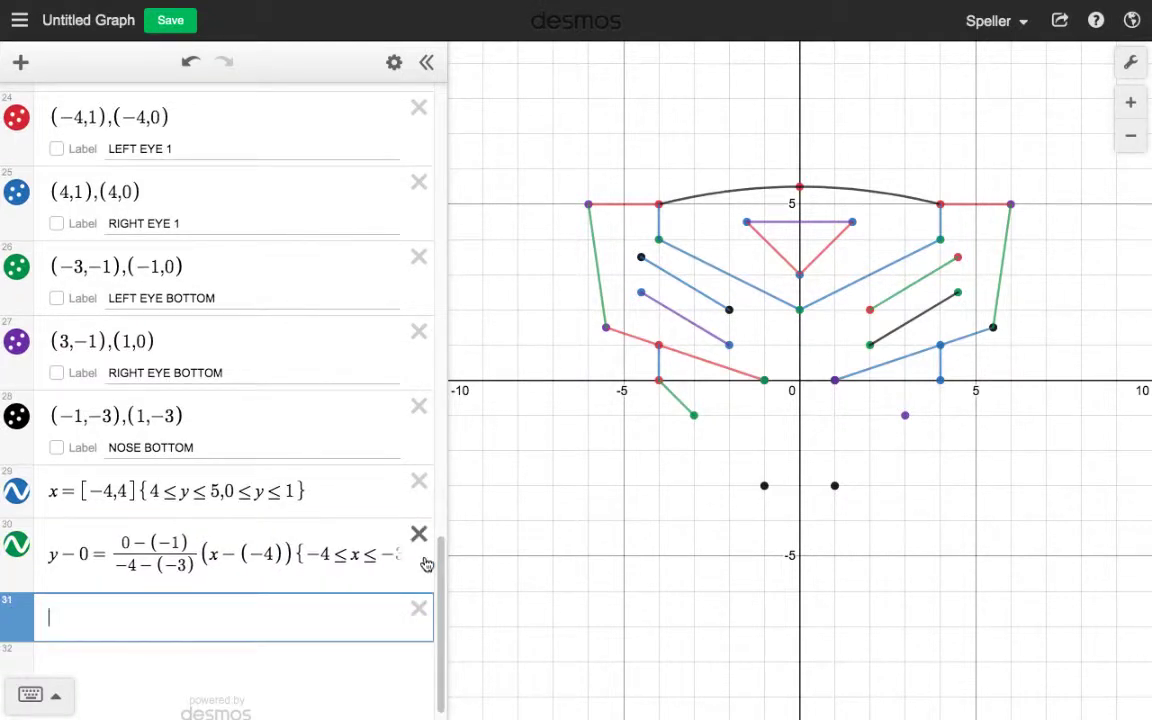
# Duplicate the left eye's lower outer edge equation and display the coordinates of the right eye points (3, -1) and (4, 0).
pyautogui.moveTo(447, 526); pyautogui.dragTo(486, 525)
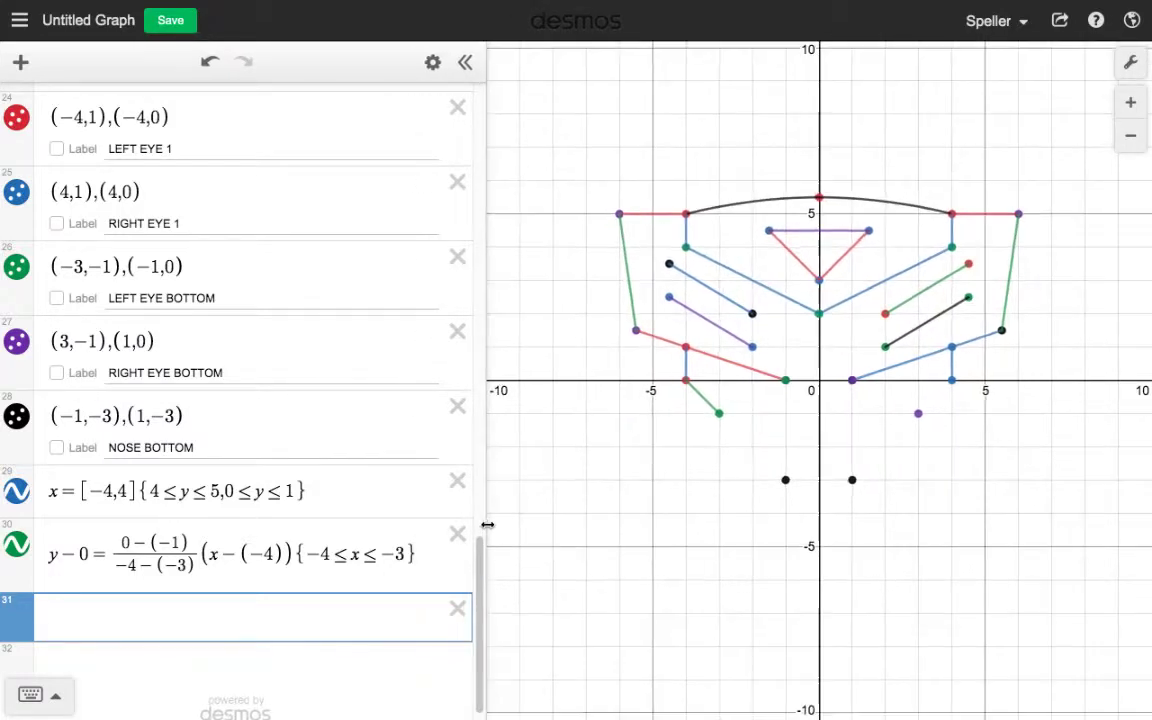
pyautogui.click(433, 62)
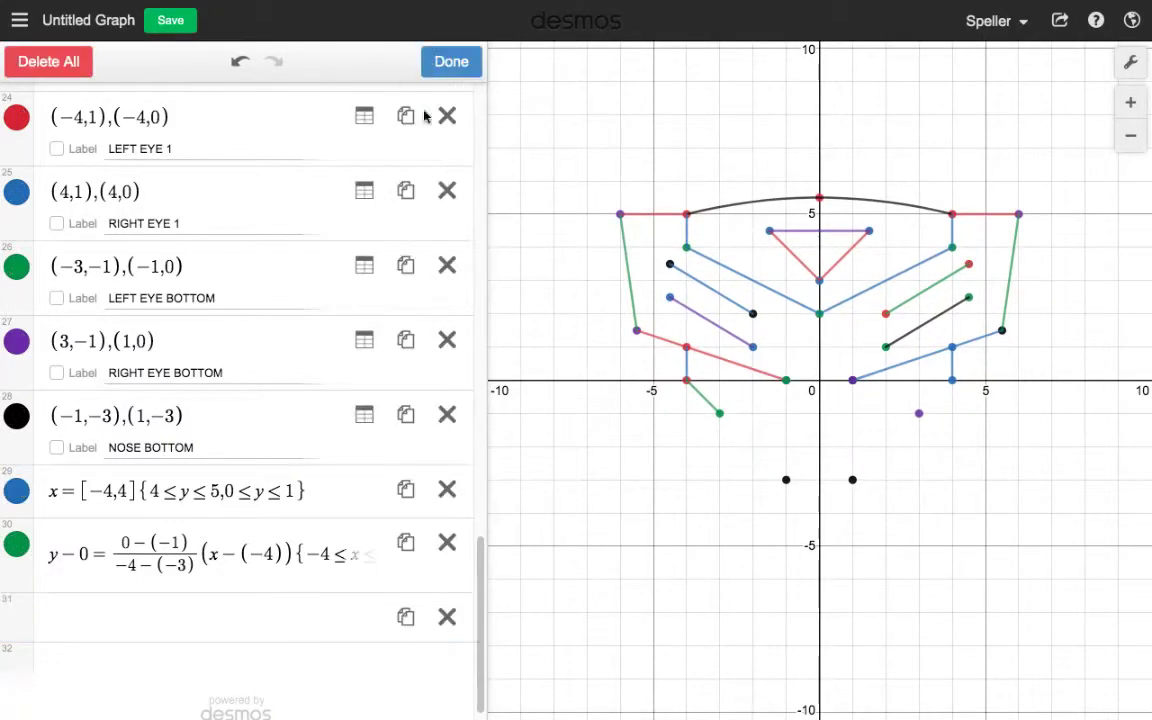
pyautogui.click(405, 543)
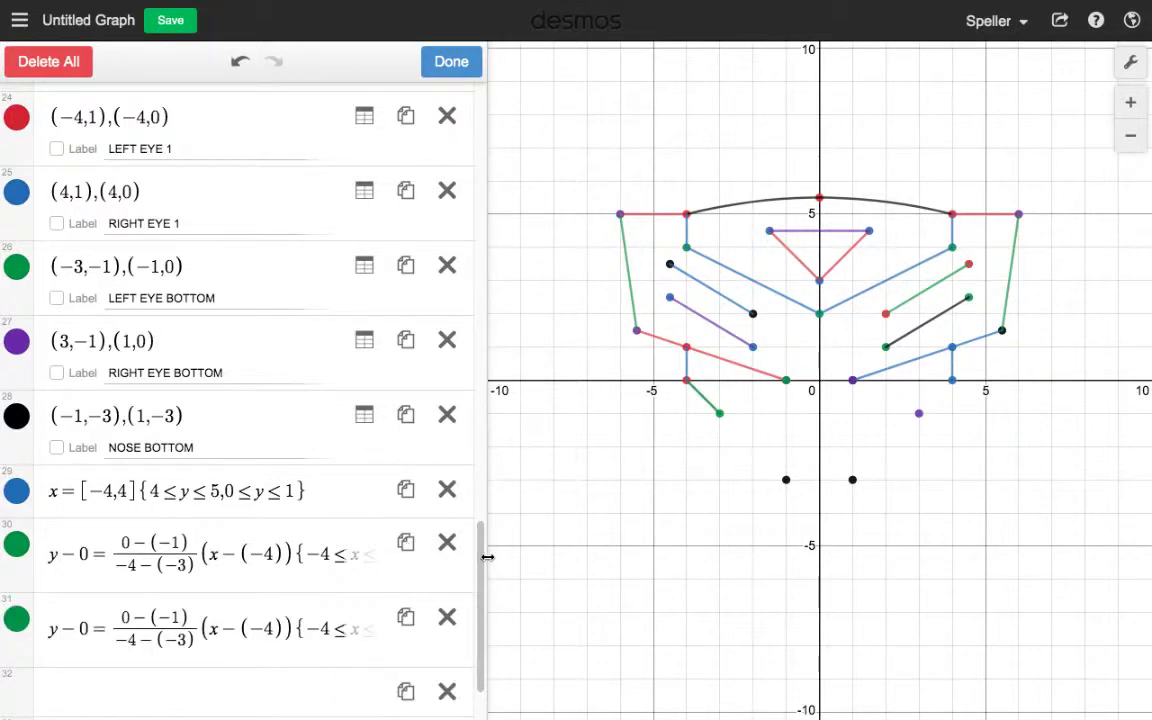
pyautogui.moveTo(487, 557); pyautogui.dragTo(580, 553)
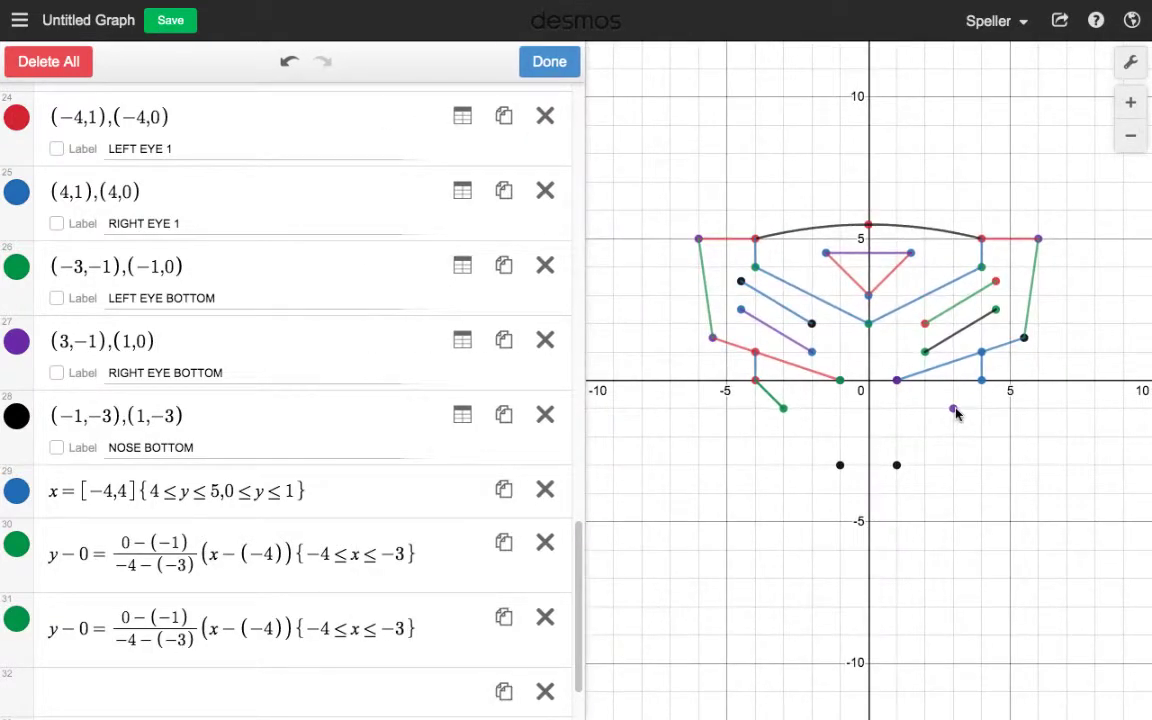
pyautogui.click(953, 409)
pyautogui.click(981, 381)
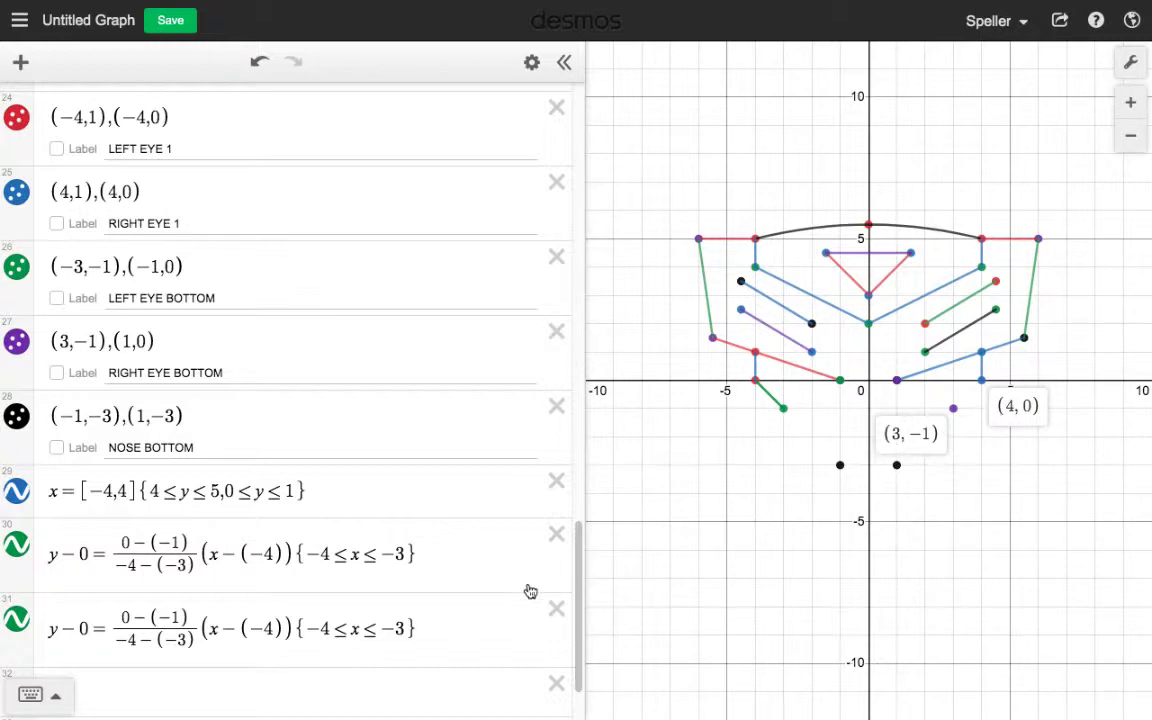
# Change the duplicated equation's slope denominator to 4-(3) and its point-slope factor to (x-(4)).
pyautogui.click(130, 638)
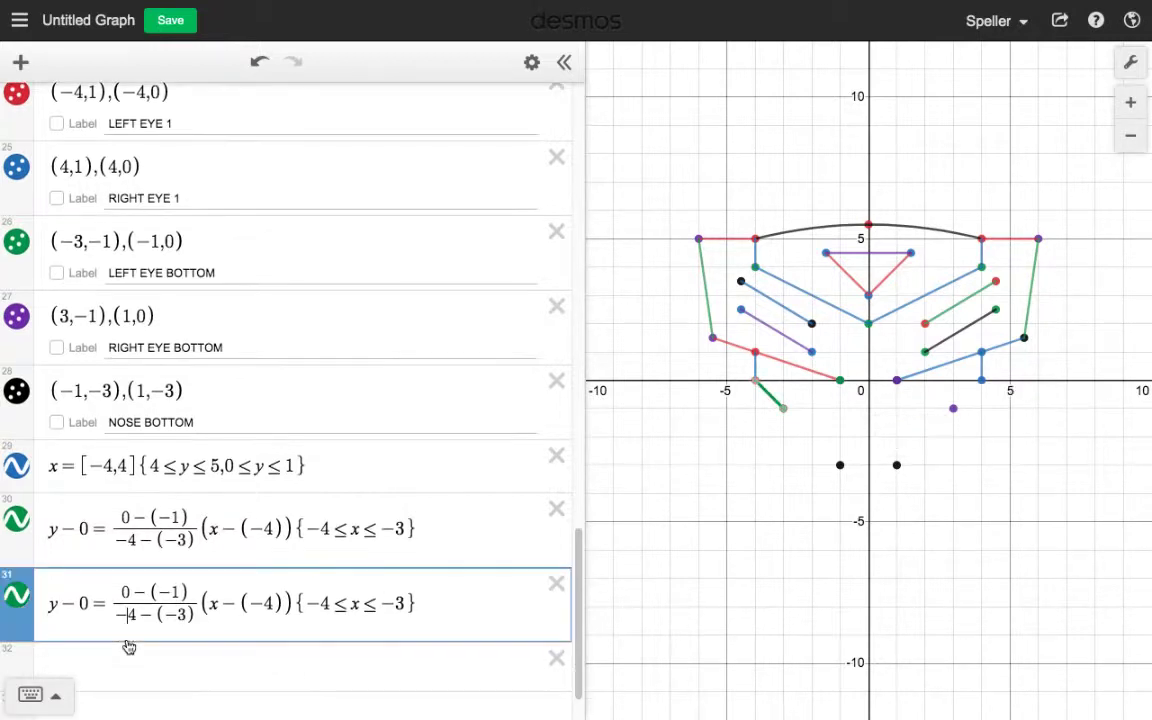
pyautogui.press('BackSpace')
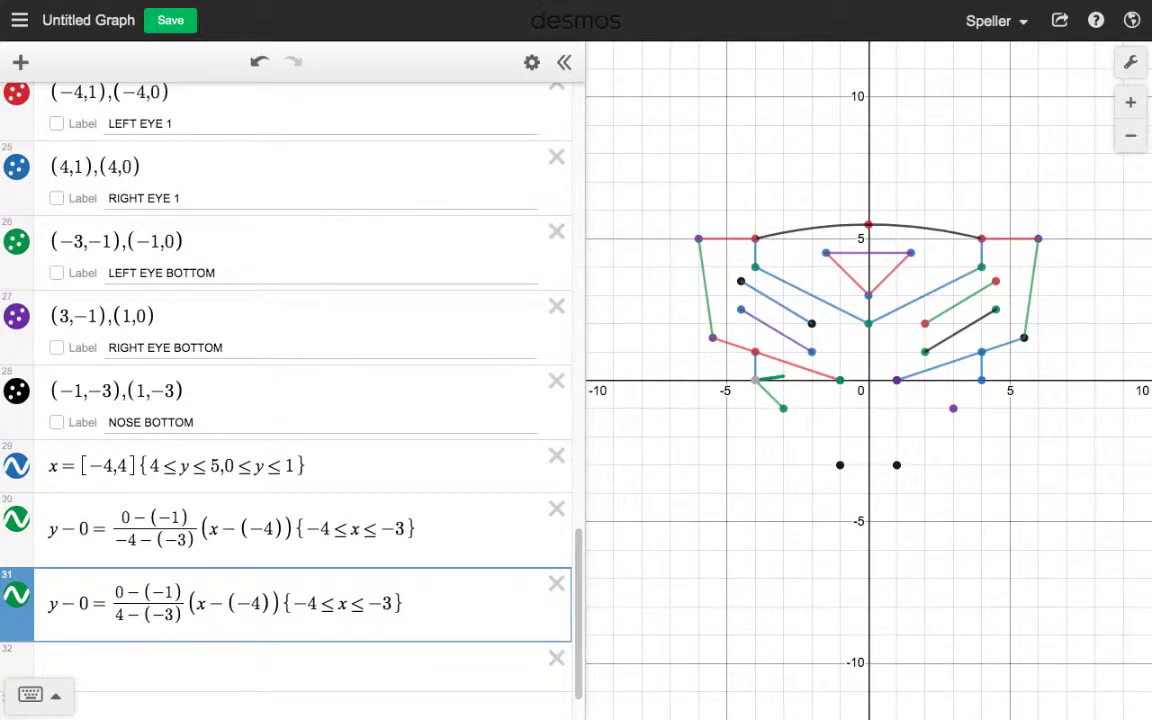
pyautogui.press('BackSpace')
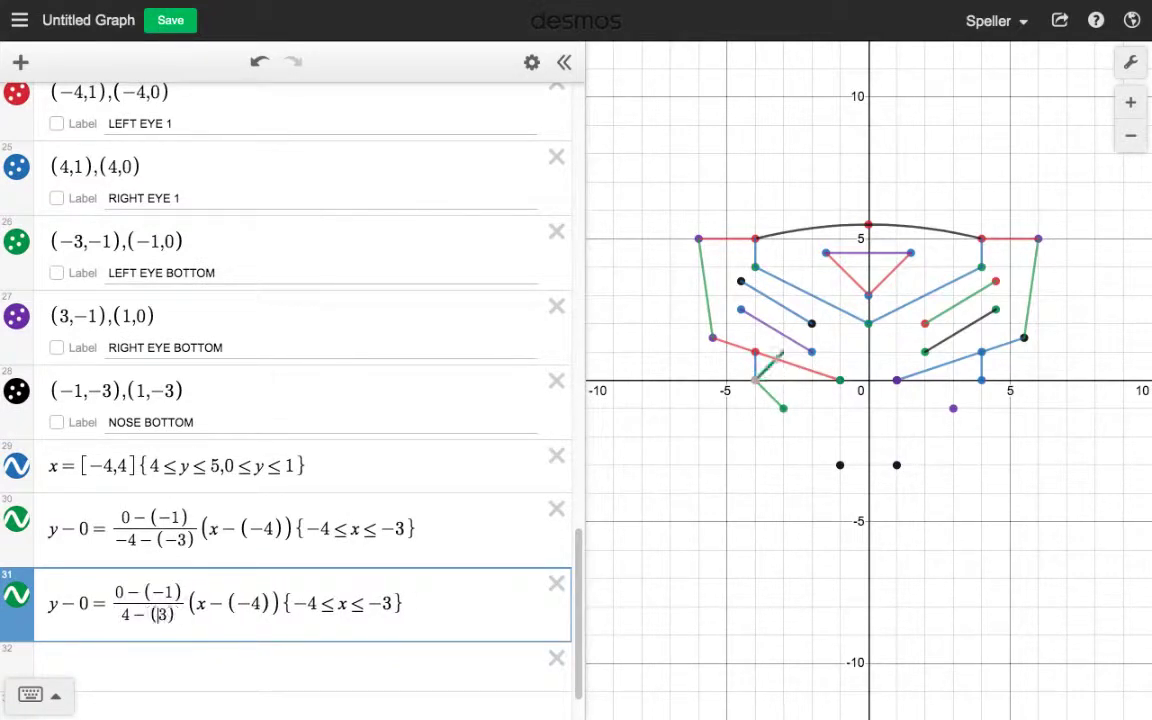
pyautogui.click(418, 528)
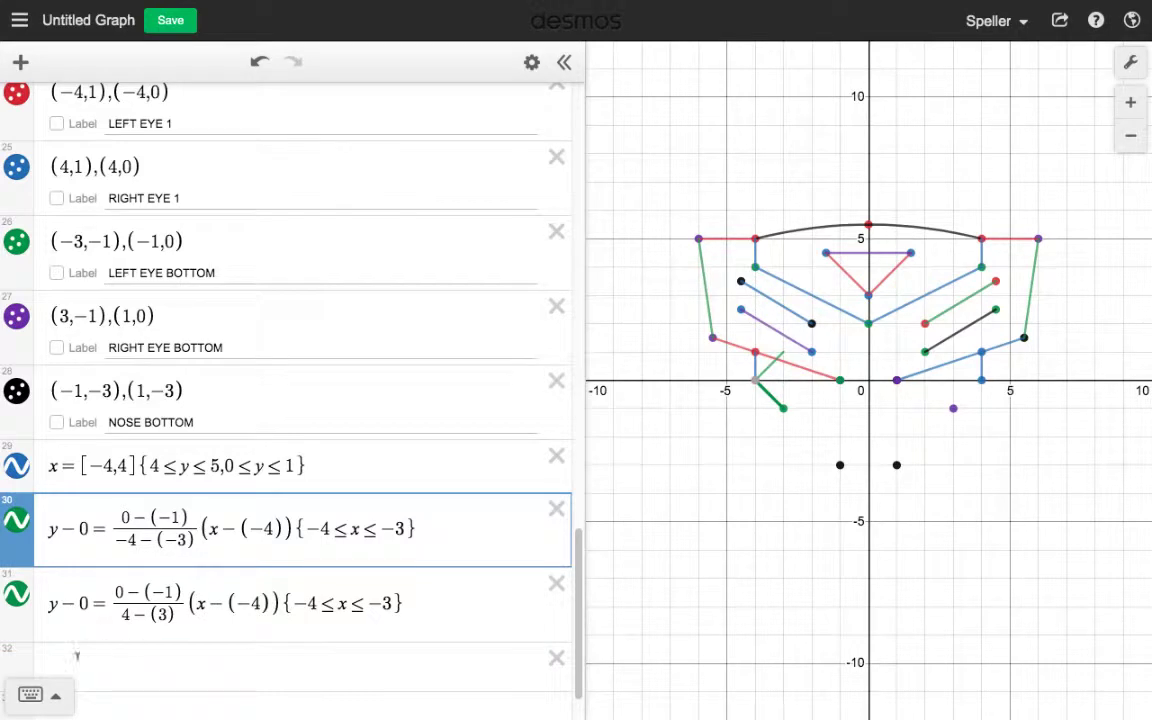
pyautogui.click(252, 601)
pyautogui.press('BackSpace')
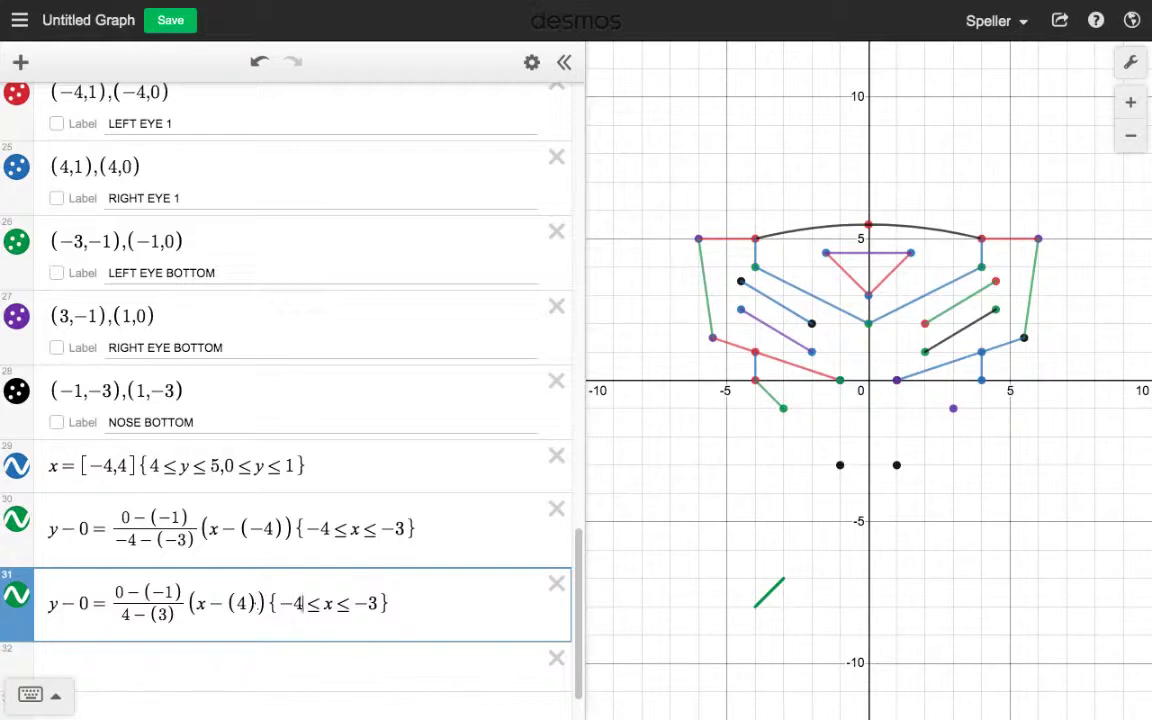
# Set the duplicated equation's domain restriction to {3 ≤ x ≤ 4} for the right eye's lower outer edge.
pyautogui.press('BackSpace')
pyautogui.press('BackSpace')
pyautogui.write('3')
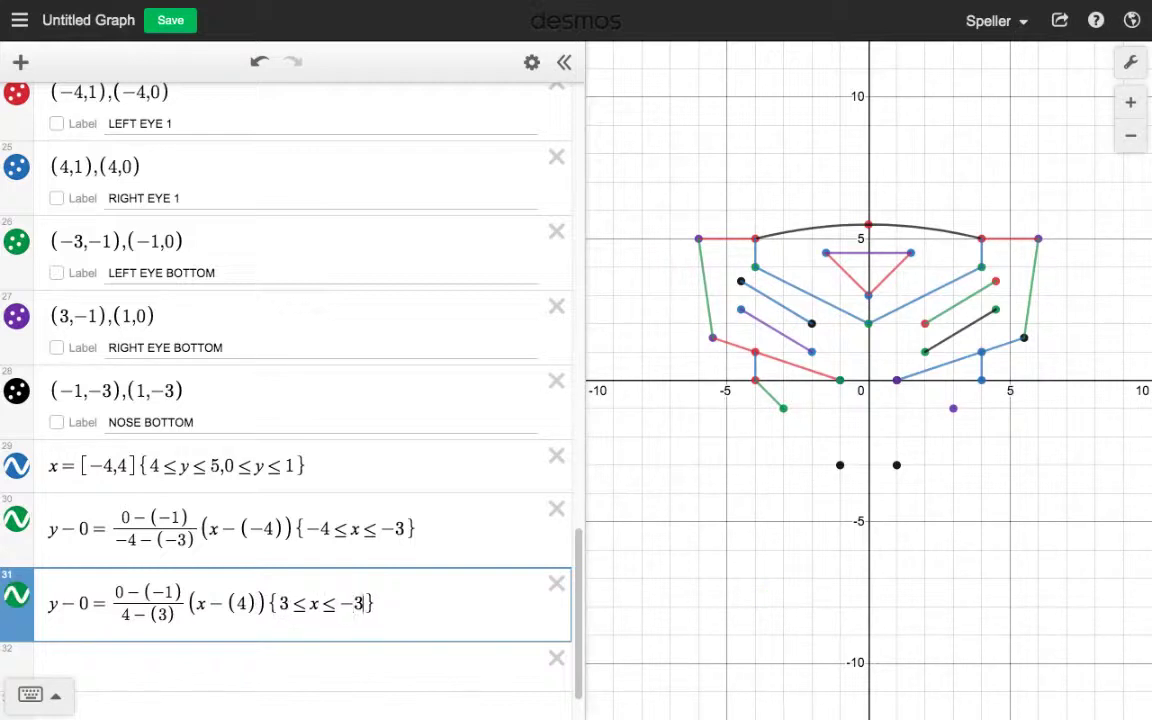
pyautogui.press('BackSpace')
pyautogui.press('BackSpace')
pyautogui.write('4')
pyautogui.click(733, 527)
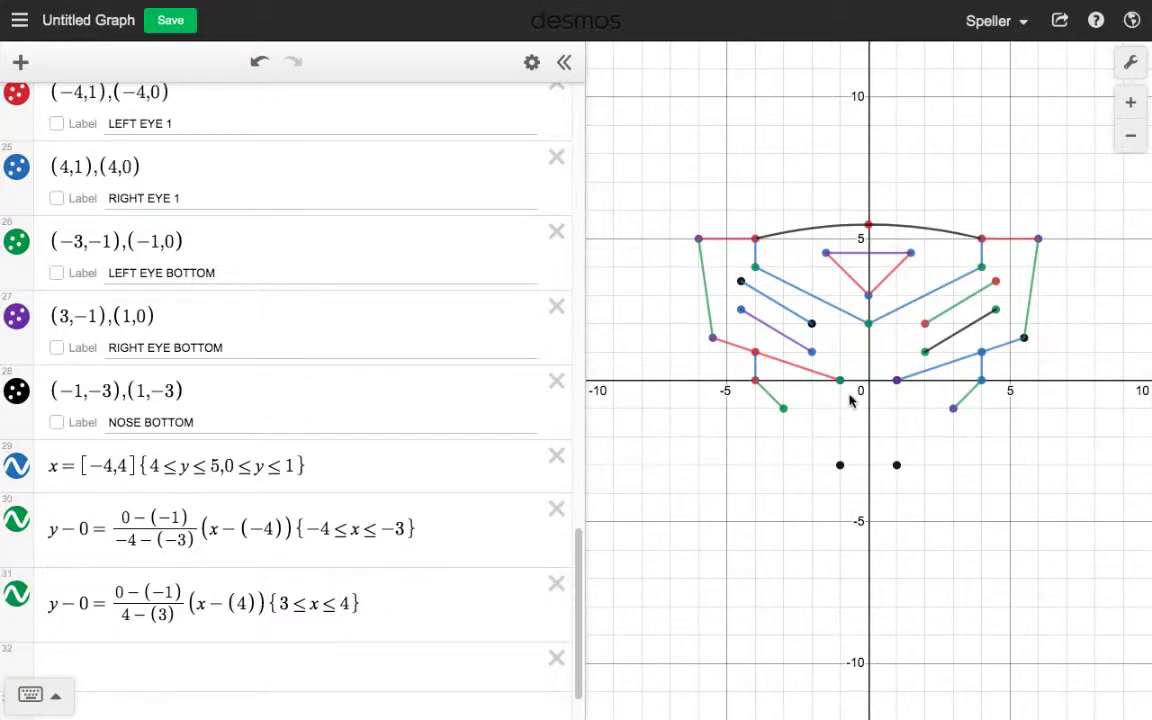
# Display the coordinates of the left eye's bottom points (-3, -1) and (-1, 0) on an enlarged graph.
pyautogui.scroll(-2, 850, 400)
pyautogui.scroll(5, 840, 420)
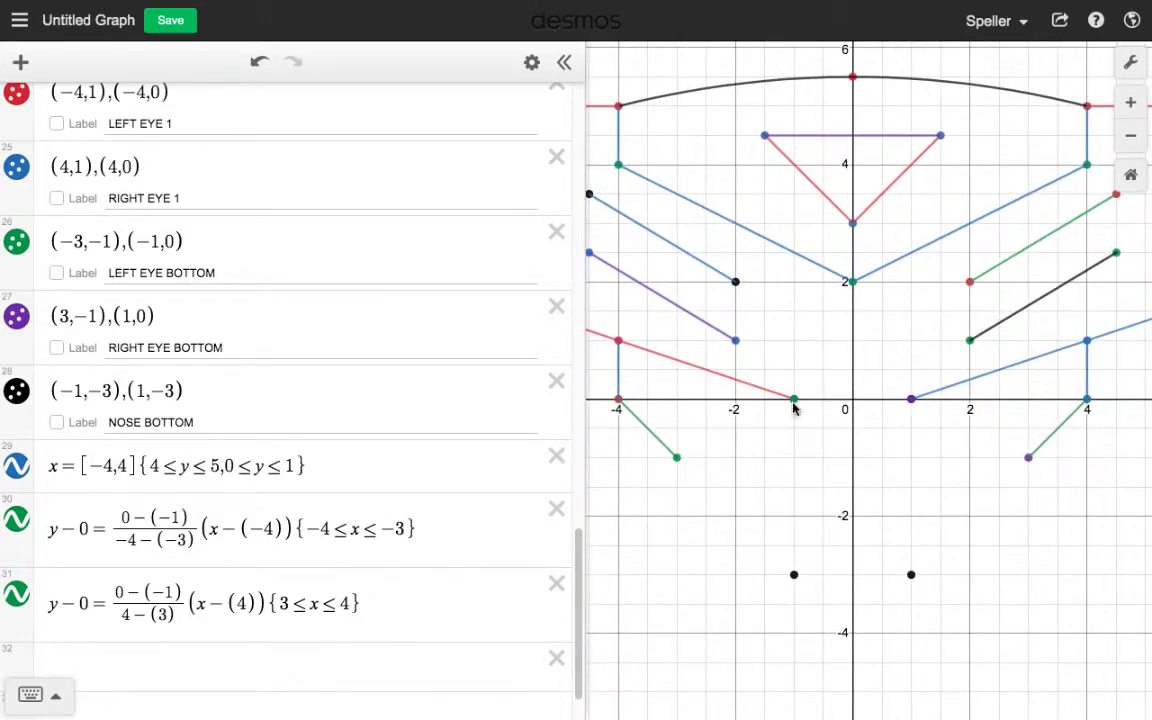
pyautogui.click(677, 460)
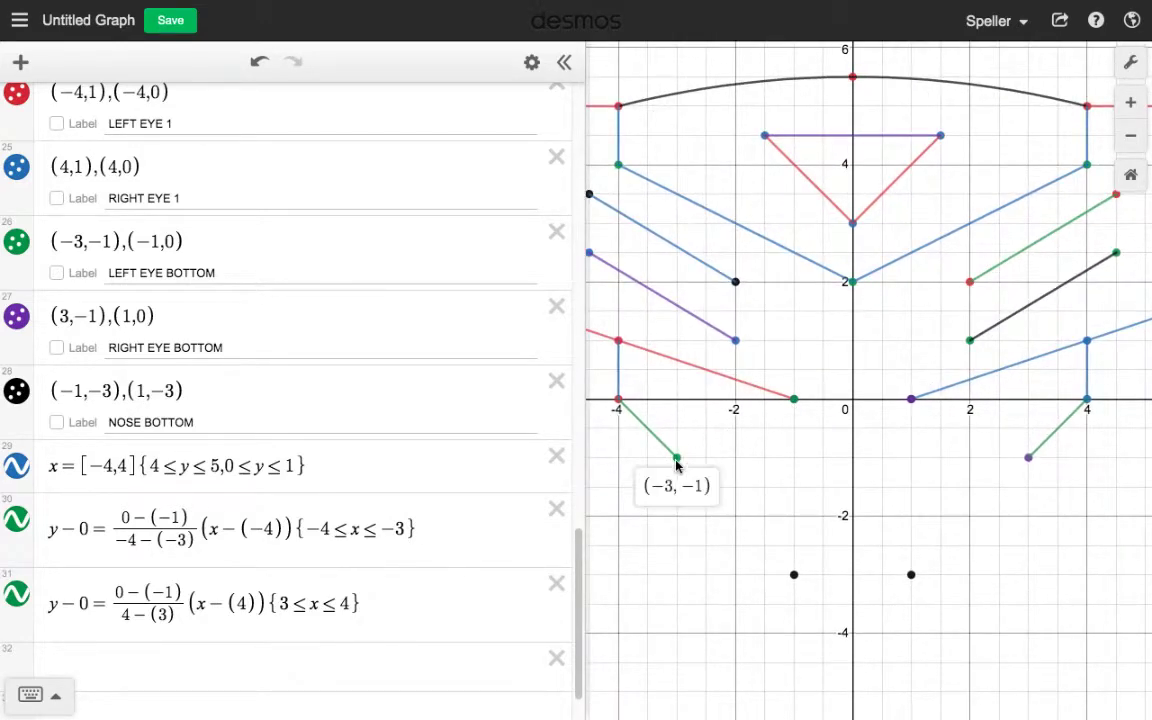
pyautogui.click(793, 400)
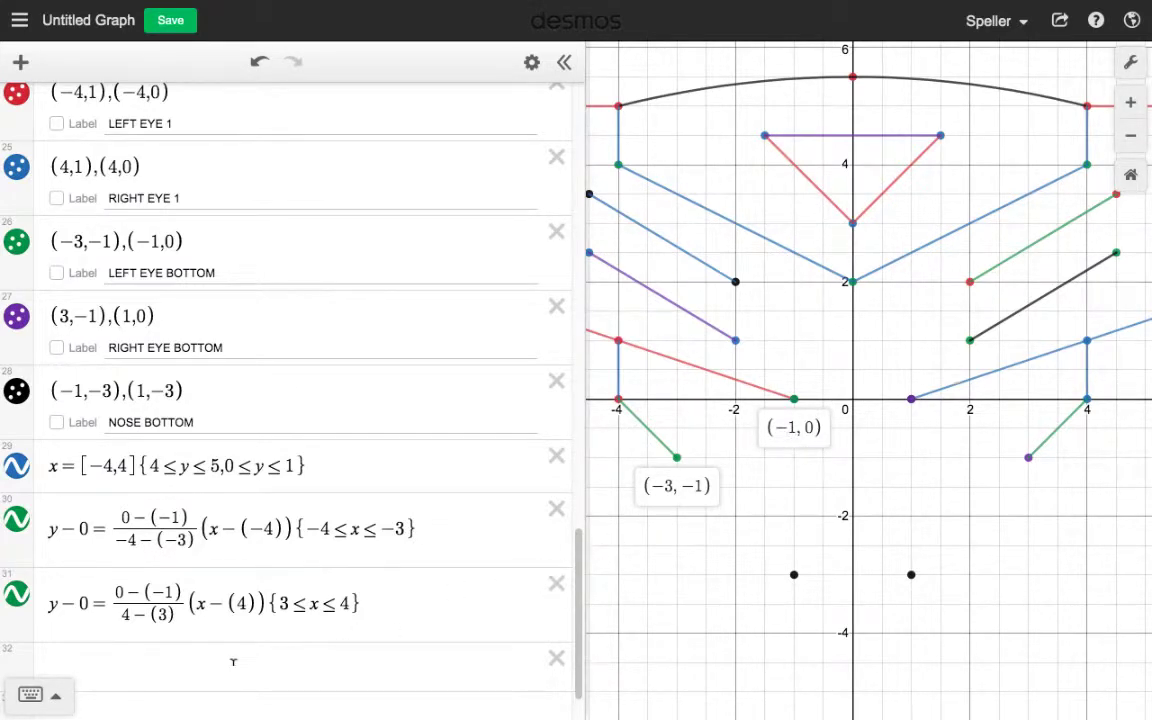
# Enter the point-slope equation y-0=m(x-(-1)) on a new line for the left eye's lower inner edge.
pyautogui.click(181, 668)
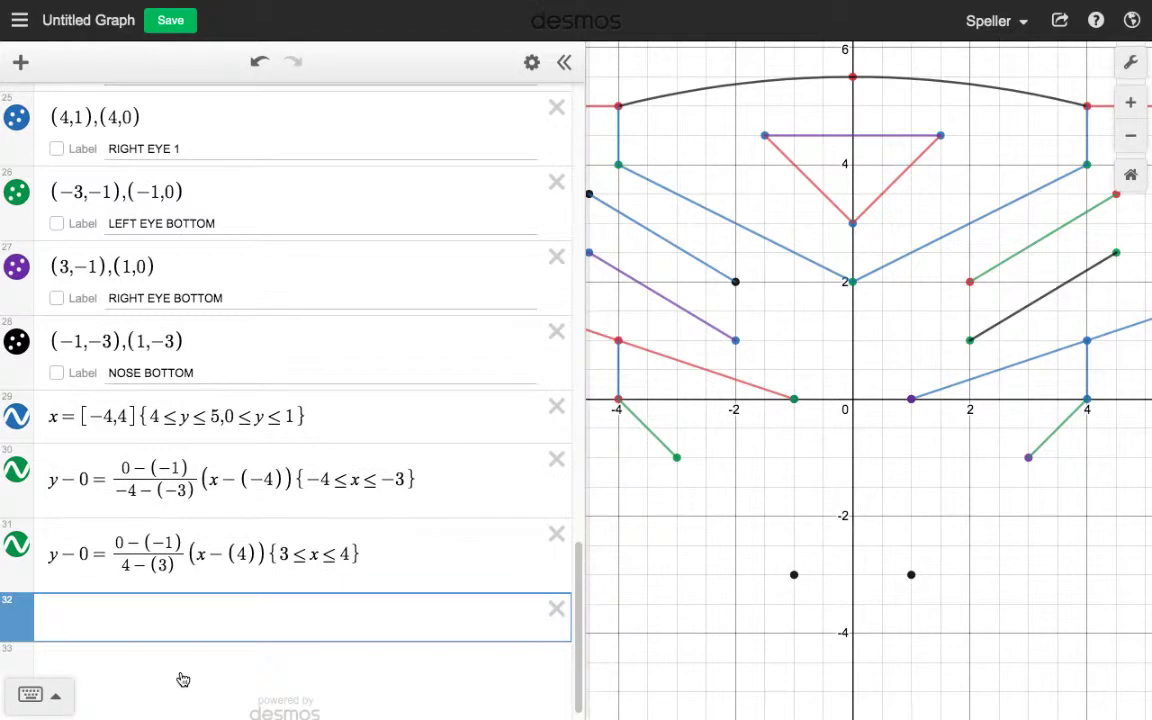
pyautogui.write('y-9')
pyautogui.write('0=')
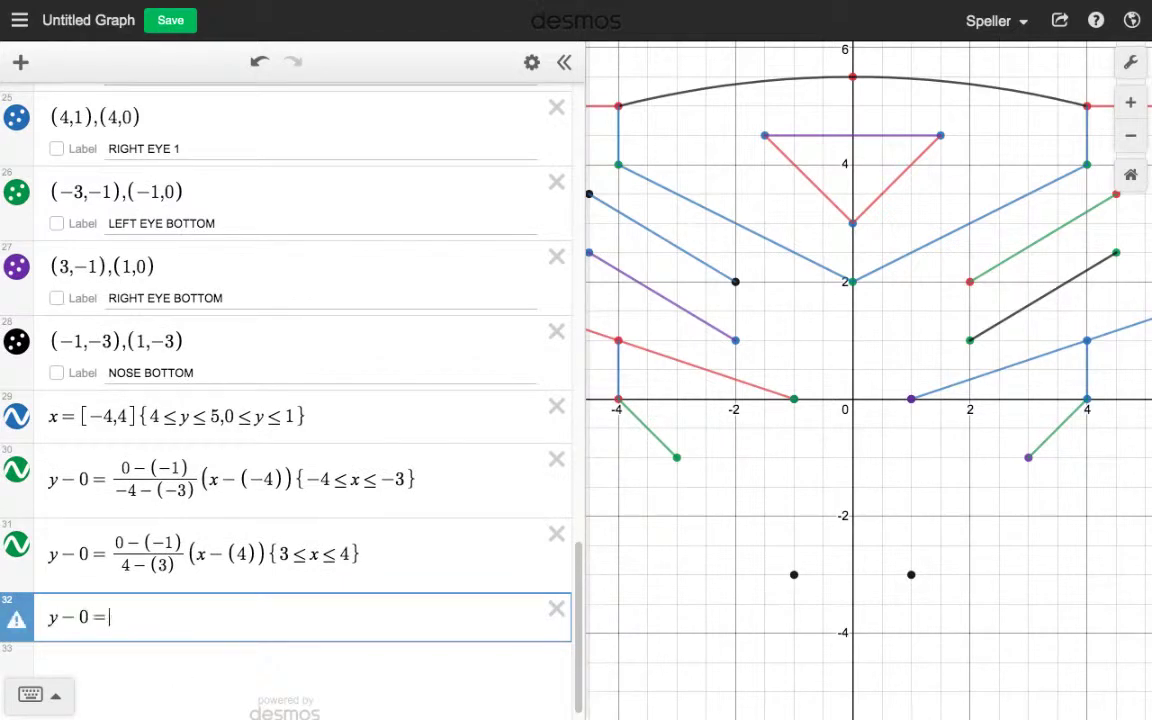
pyautogui.write('m(x-')
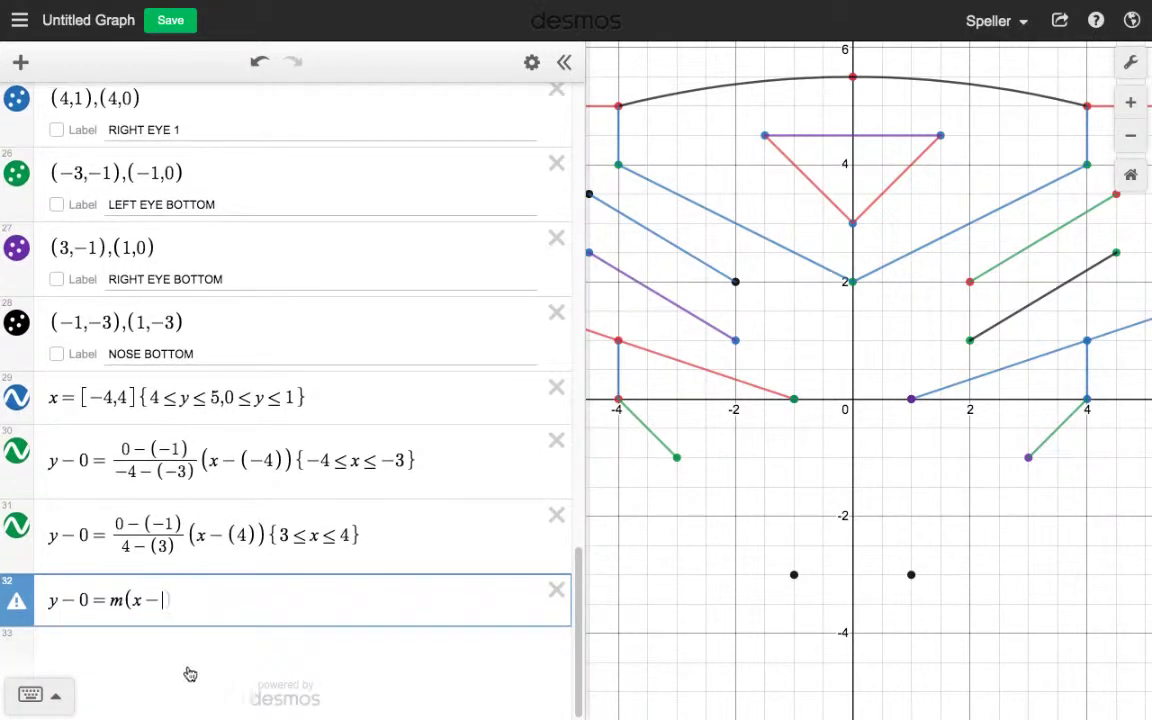
pyautogui.write('(')
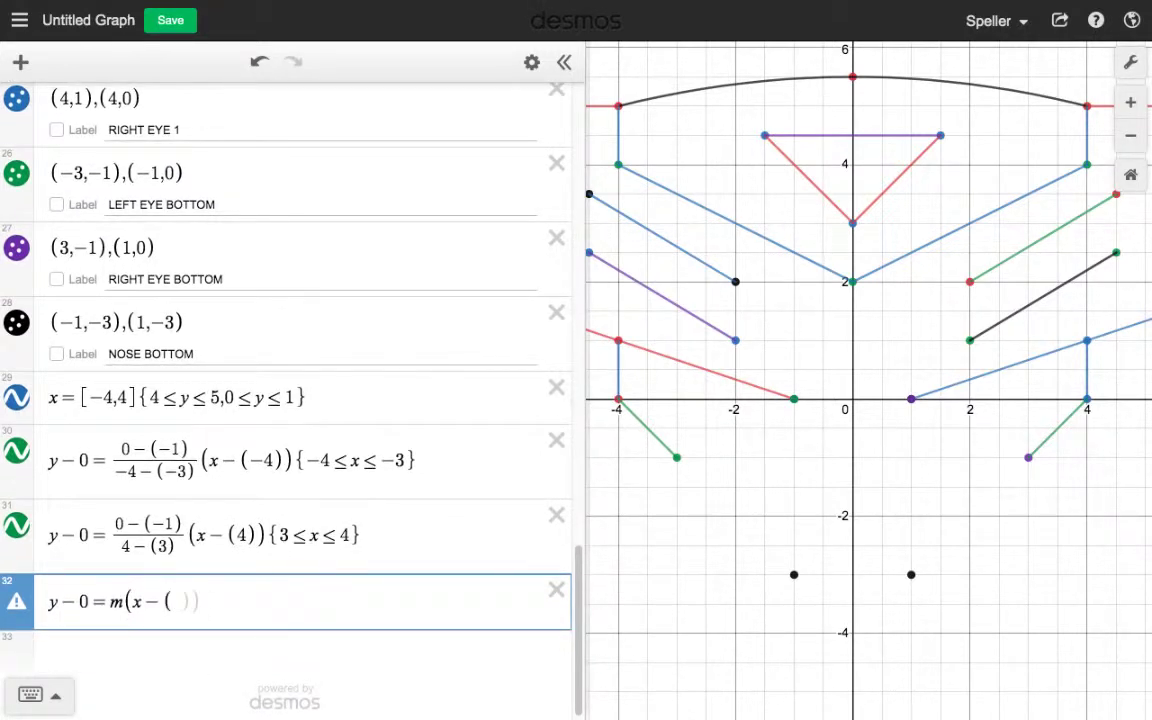
pyautogui.write('-1))')
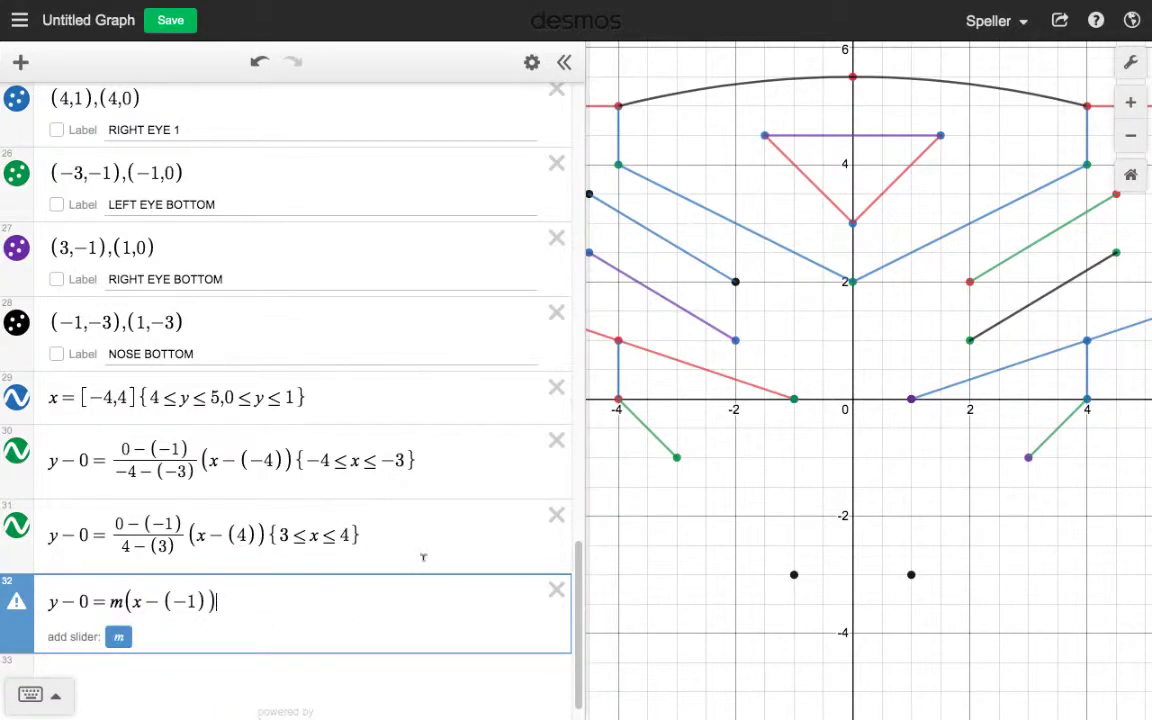
# Replace the slope m with a fraction whose numerator is 0-(-1), using the displayed left eye bottom point coordinates.
pyautogui.click(794, 401)
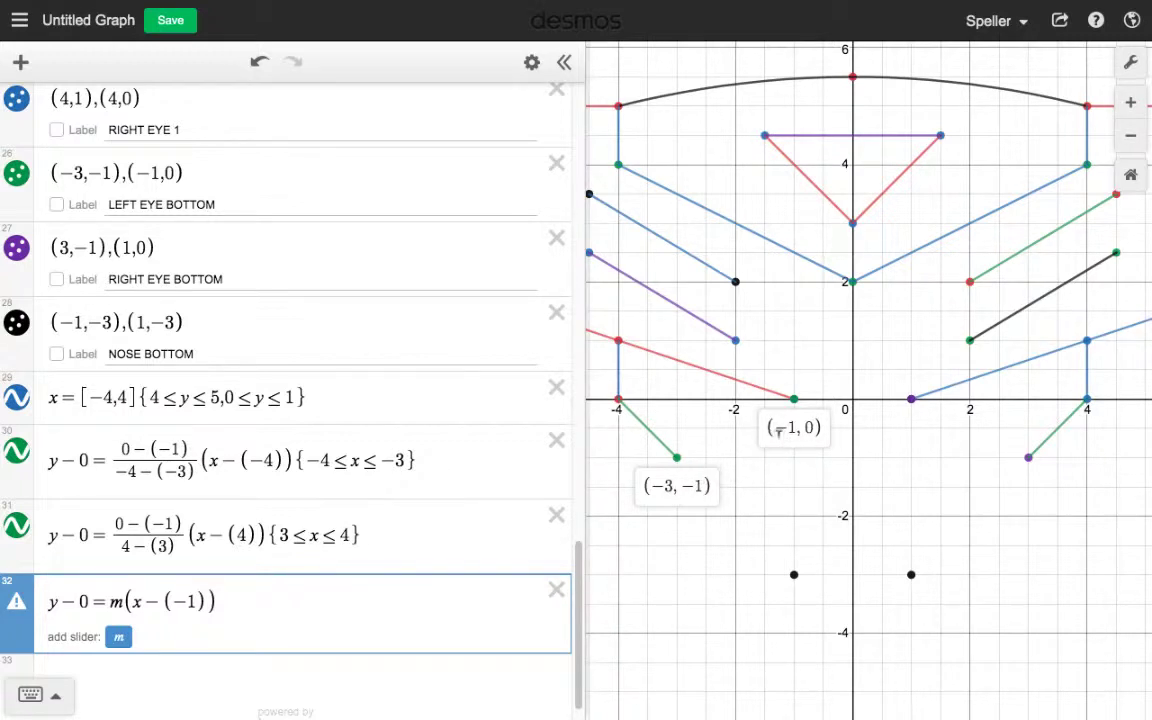
pyautogui.click(117, 591)
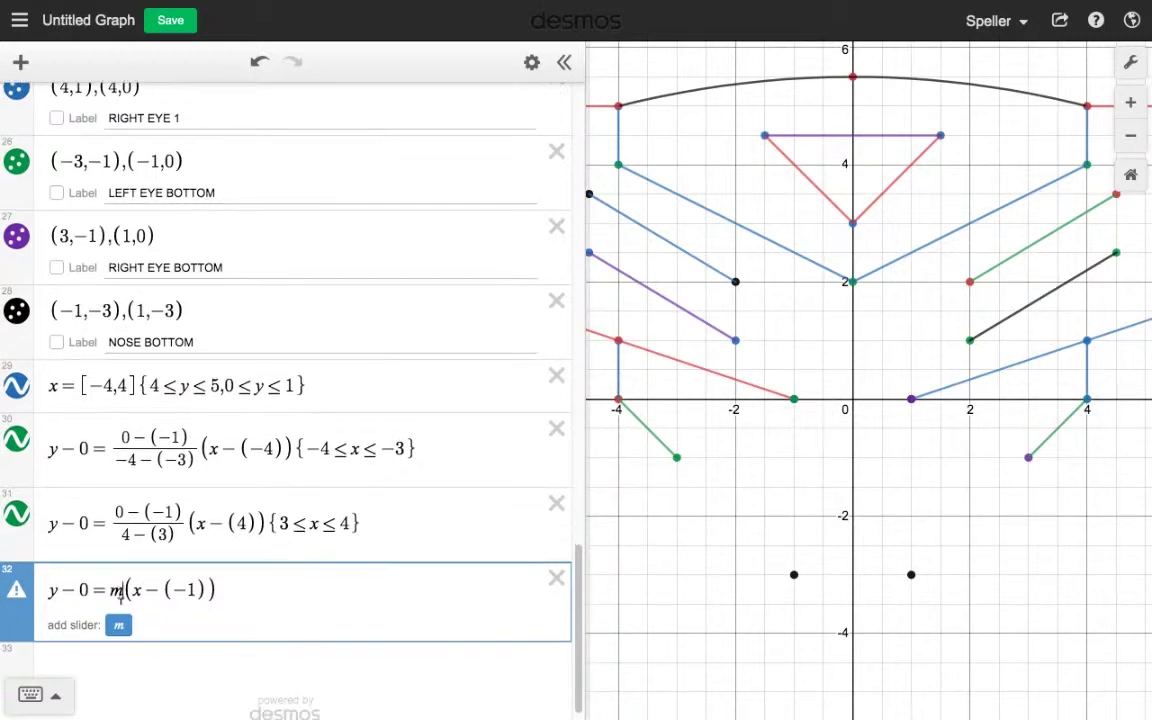
pyautogui.press('BackSpace')
pyautogui.write('/')
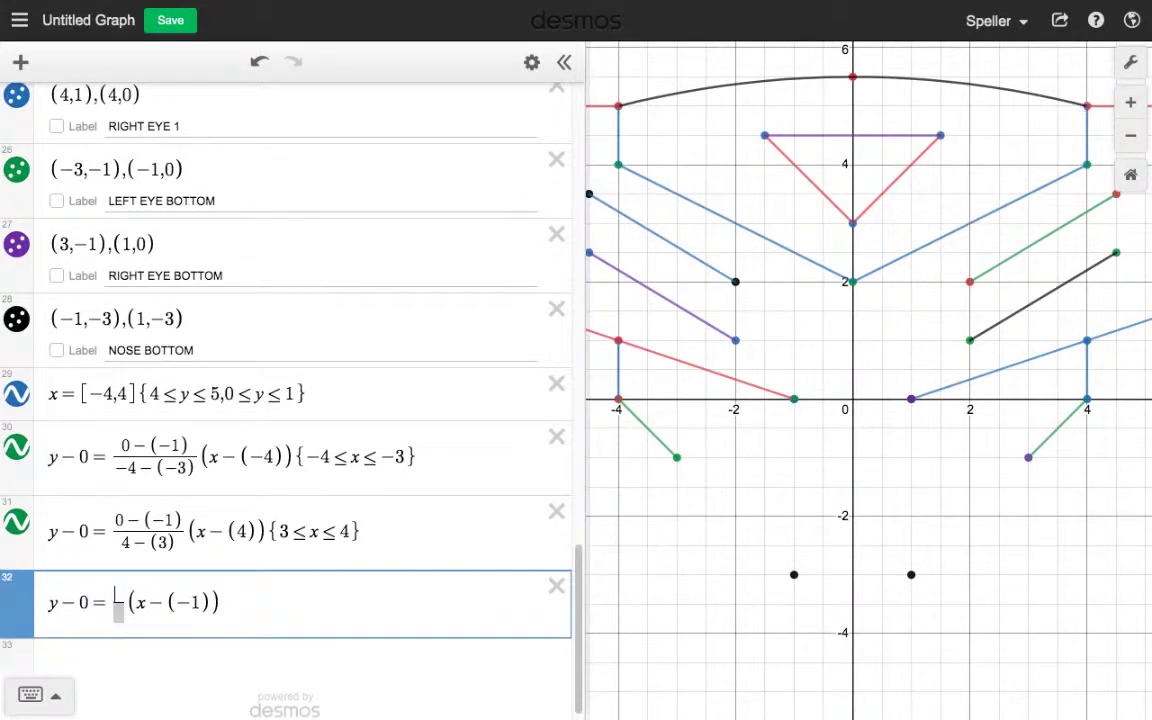
pyautogui.write('0-')
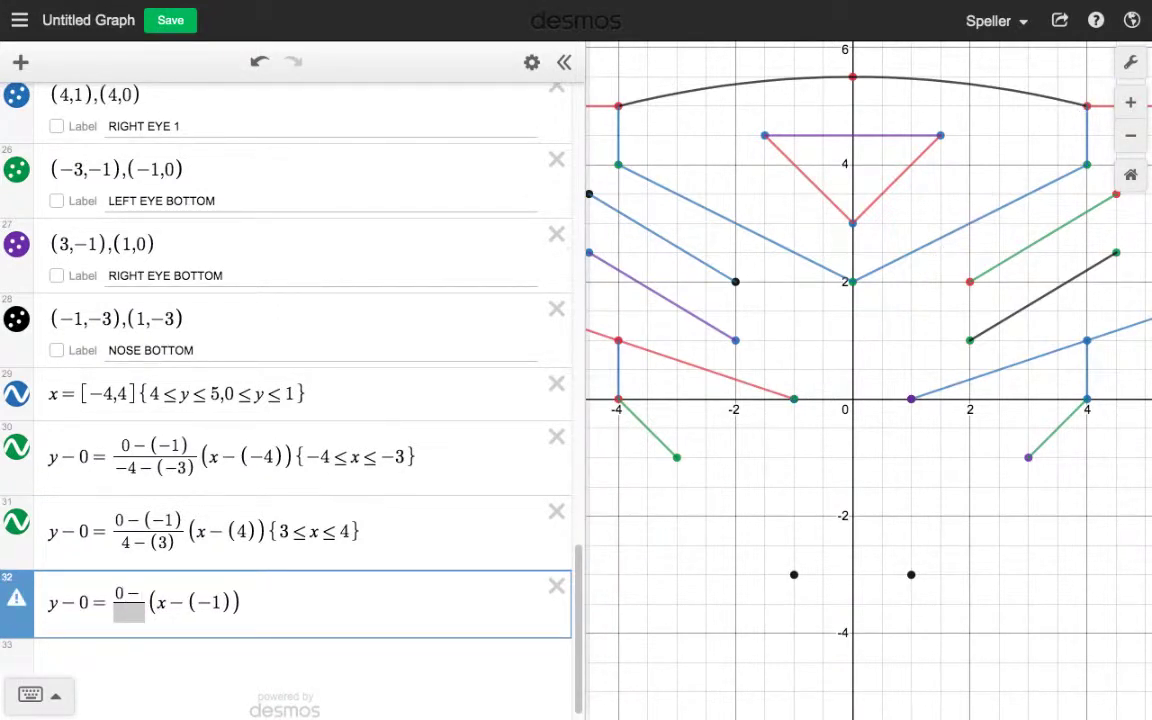
pyautogui.write('(-2')
pyautogui.press('BackSpace')
pyautogui.write('1')
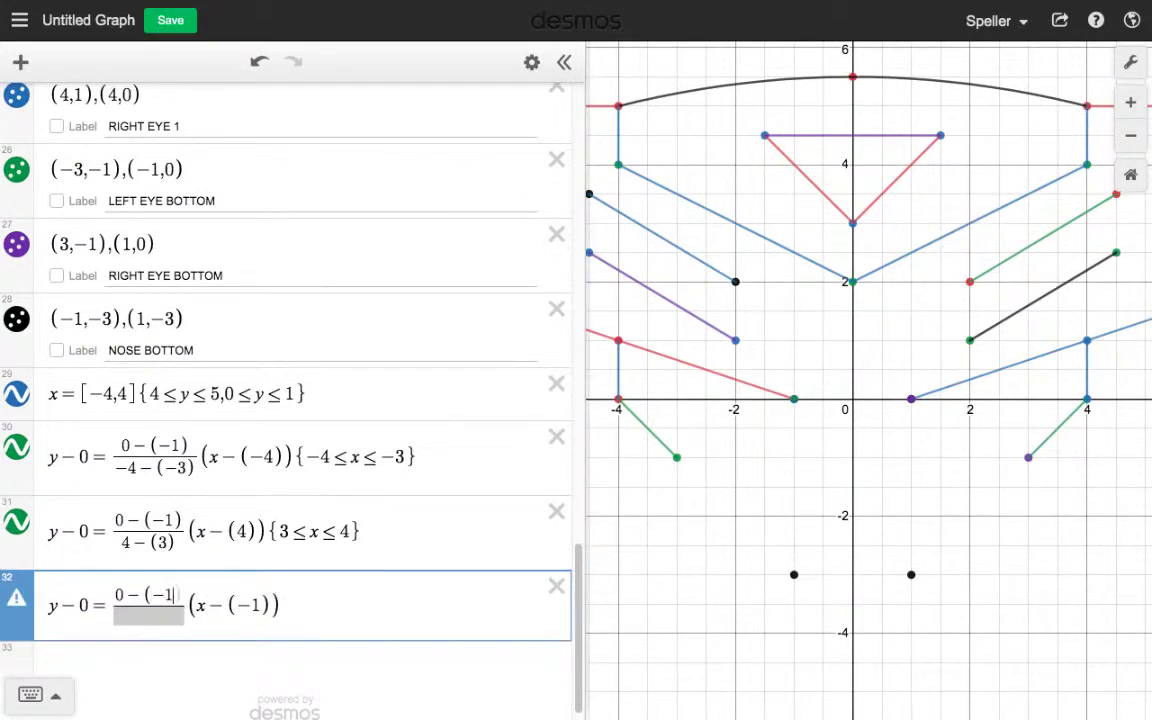
# Display the coordinates of the left eye's bottom points and set the new equation's slope denominator to -1-(-3).
pyautogui.click(676, 457)
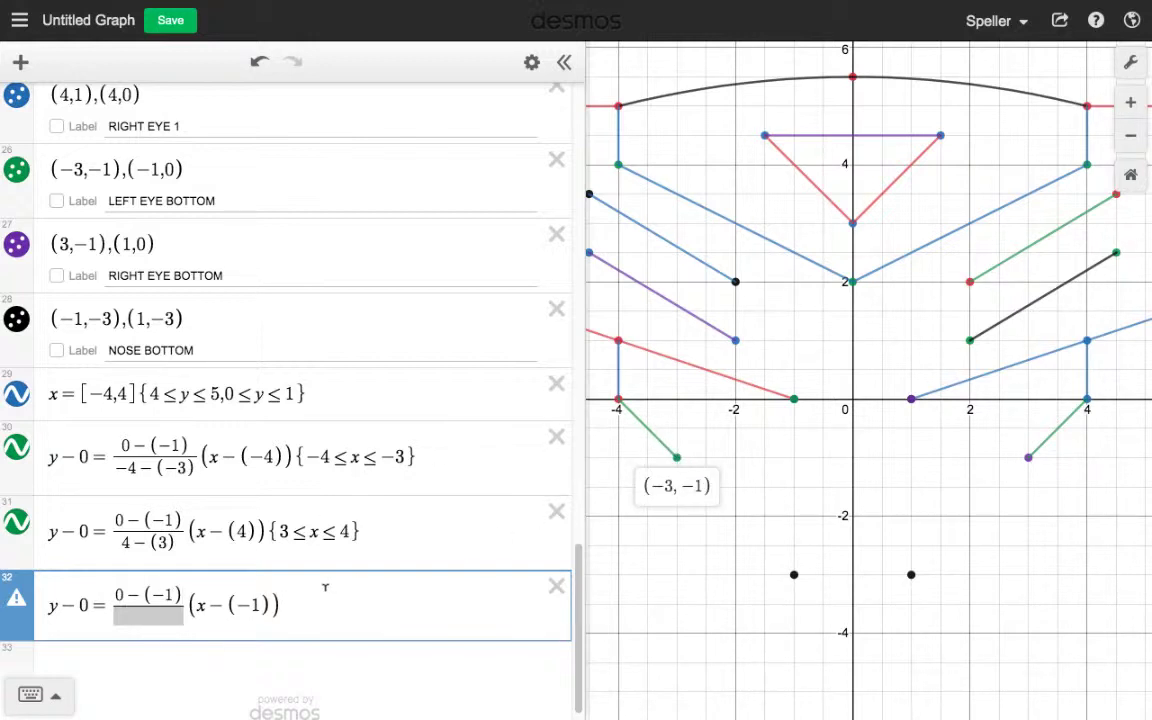
pyautogui.click(795, 400)
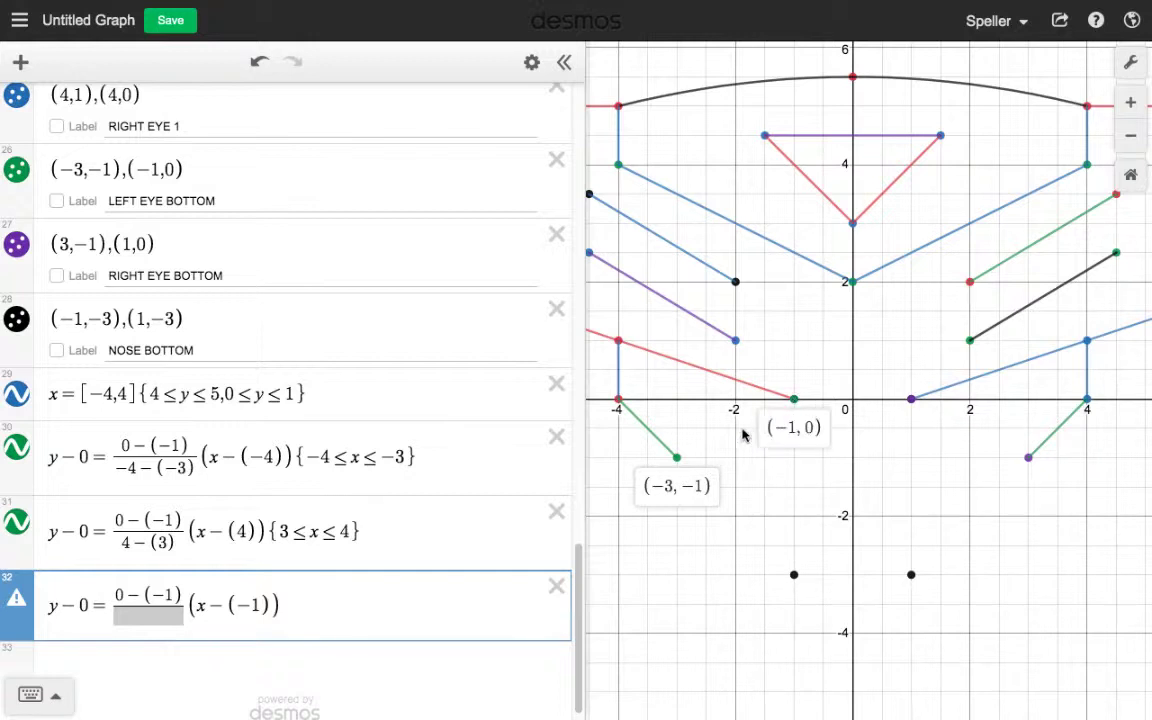
pyautogui.click(137, 618)
pyautogui.write('-1')
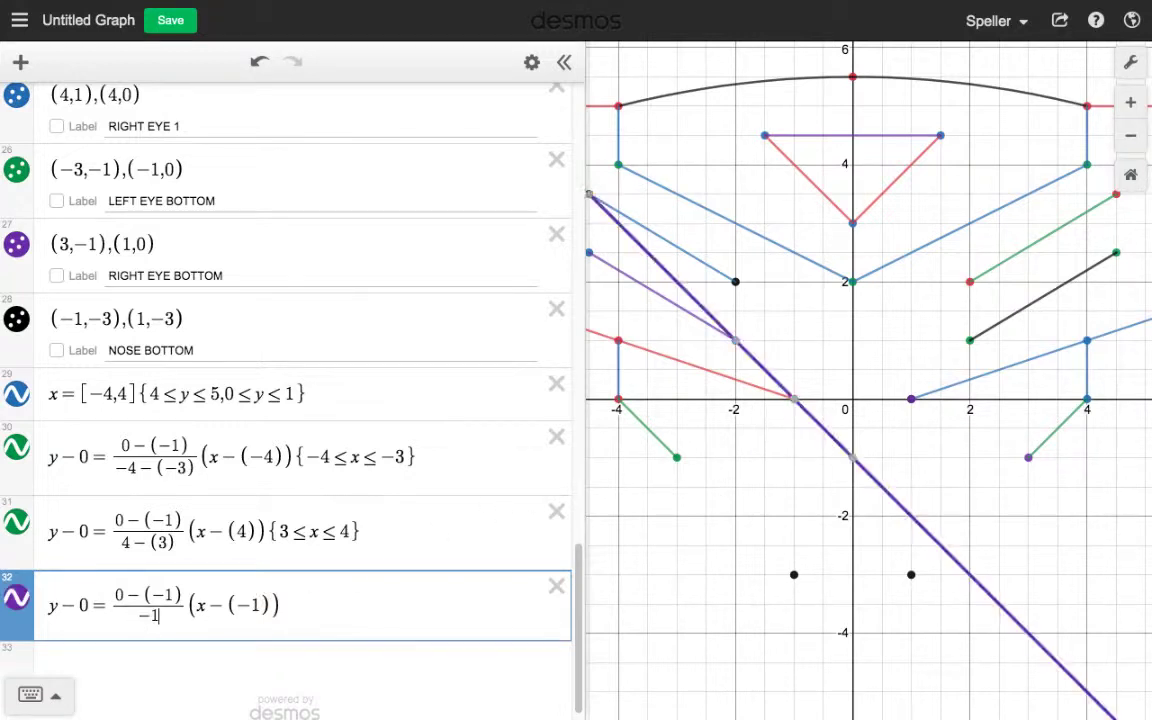
pyautogui.write('-')
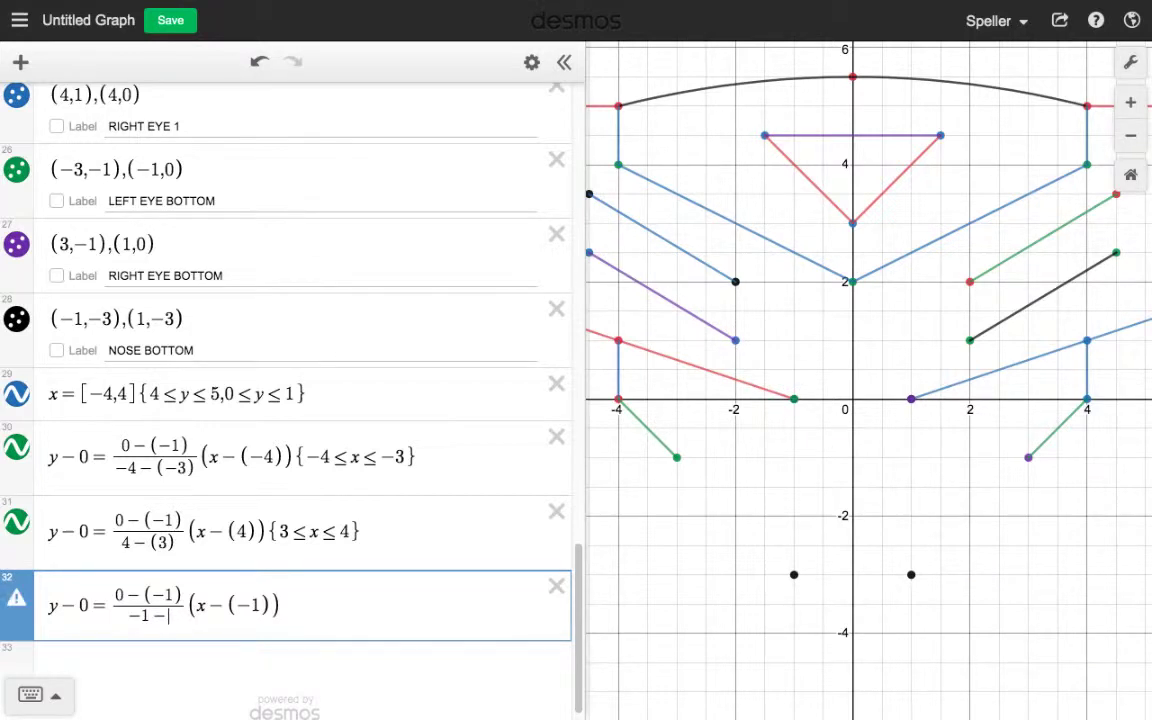
pyautogui.write('(-3')
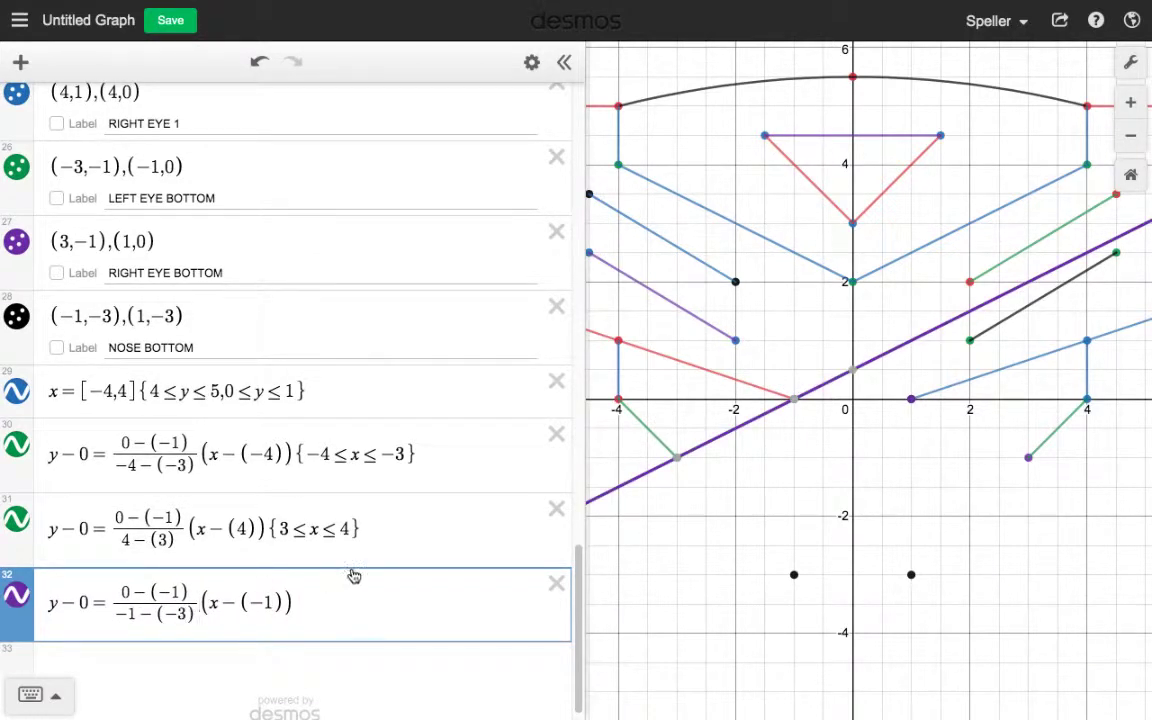
# Check the line against the left eye's bottom points and restrict its domain to {-3 ≤ x ≤ -1}.
pyautogui.click(677, 457)
pyautogui.click(790, 401)
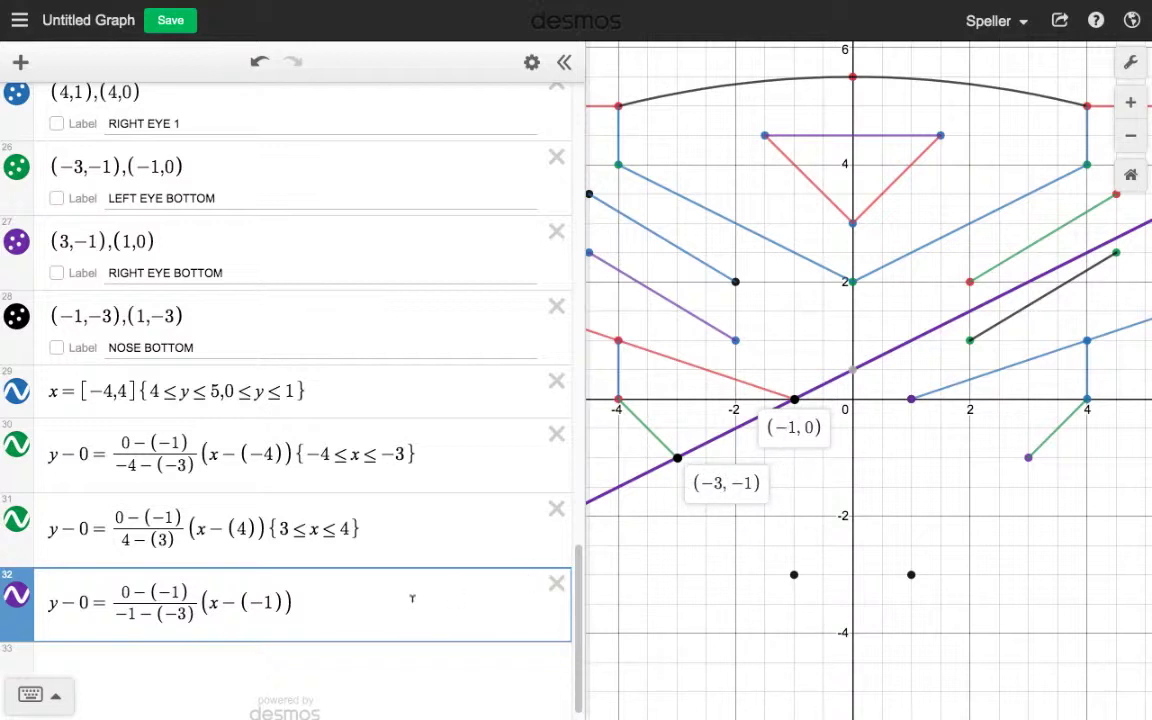
pyautogui.click(336, 604)
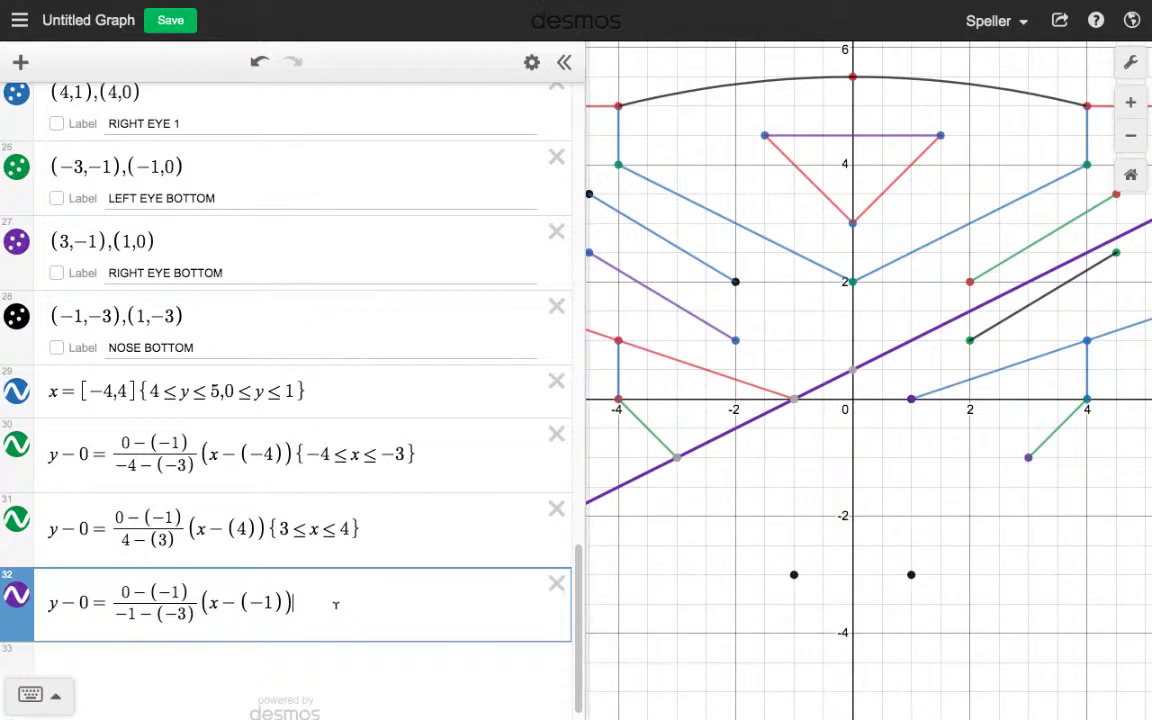
pyautogui.write('{')
pyautogui.write('-3<')
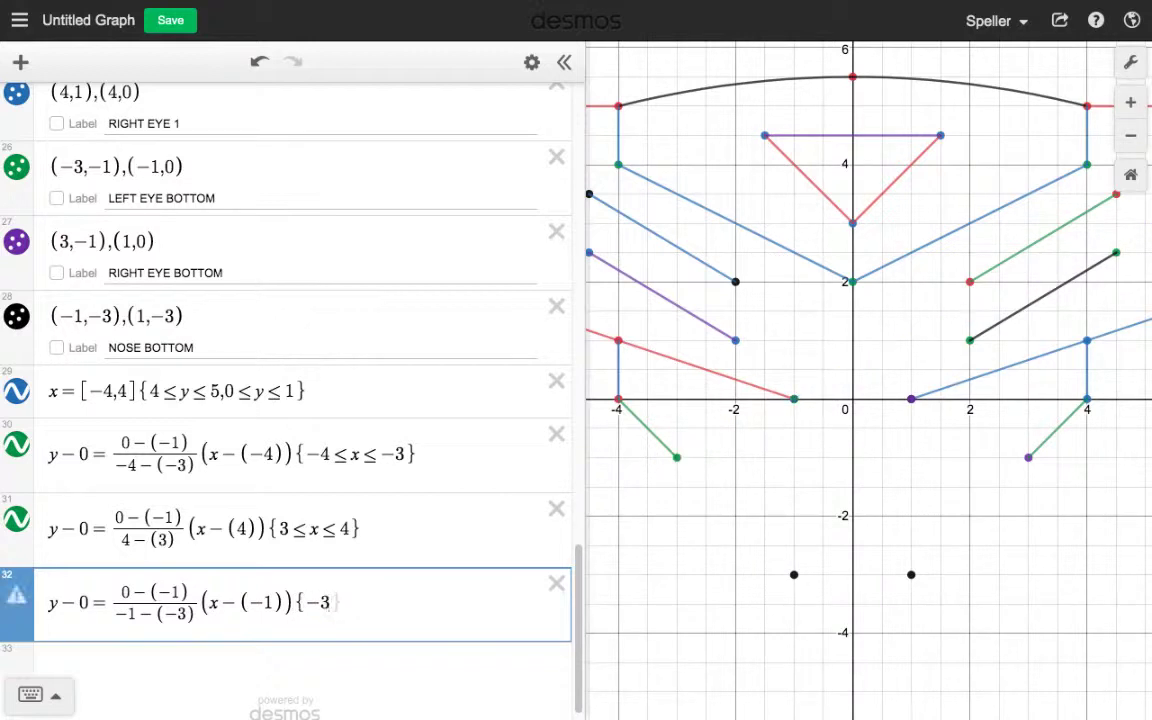
pyautogui.write('x<=-1')
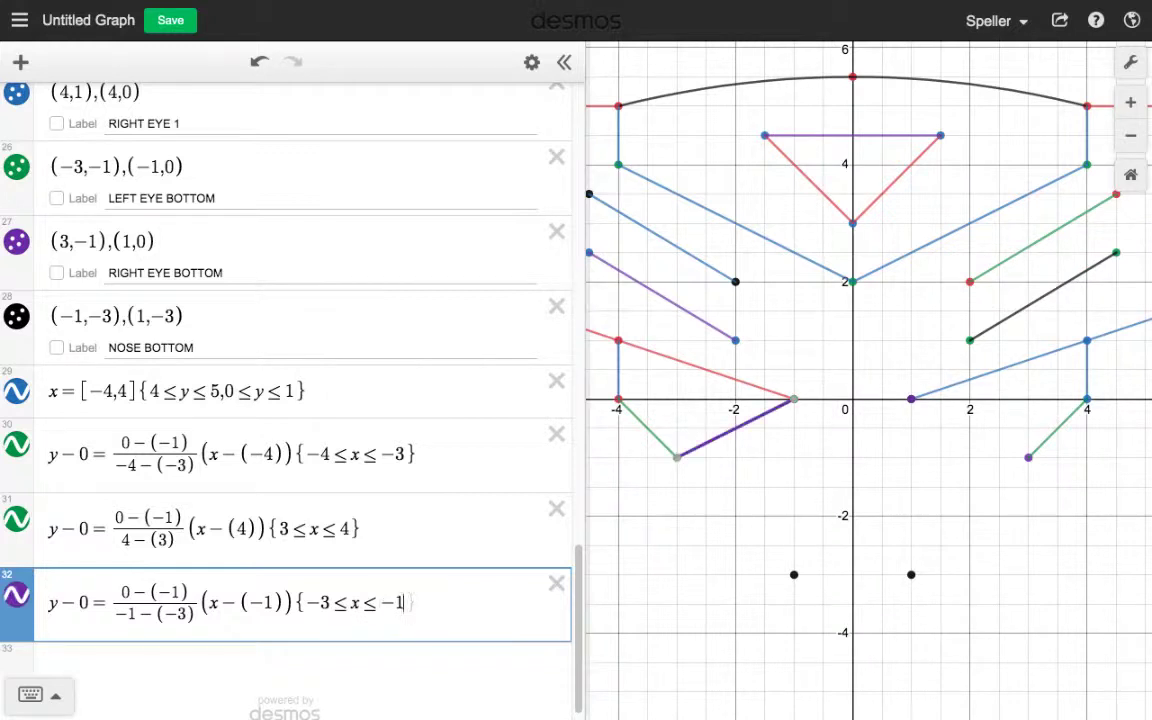
# Duplicate the left eye's lower inner edge equation and return to normal expression editing.
pyautogui.click(463, 534)
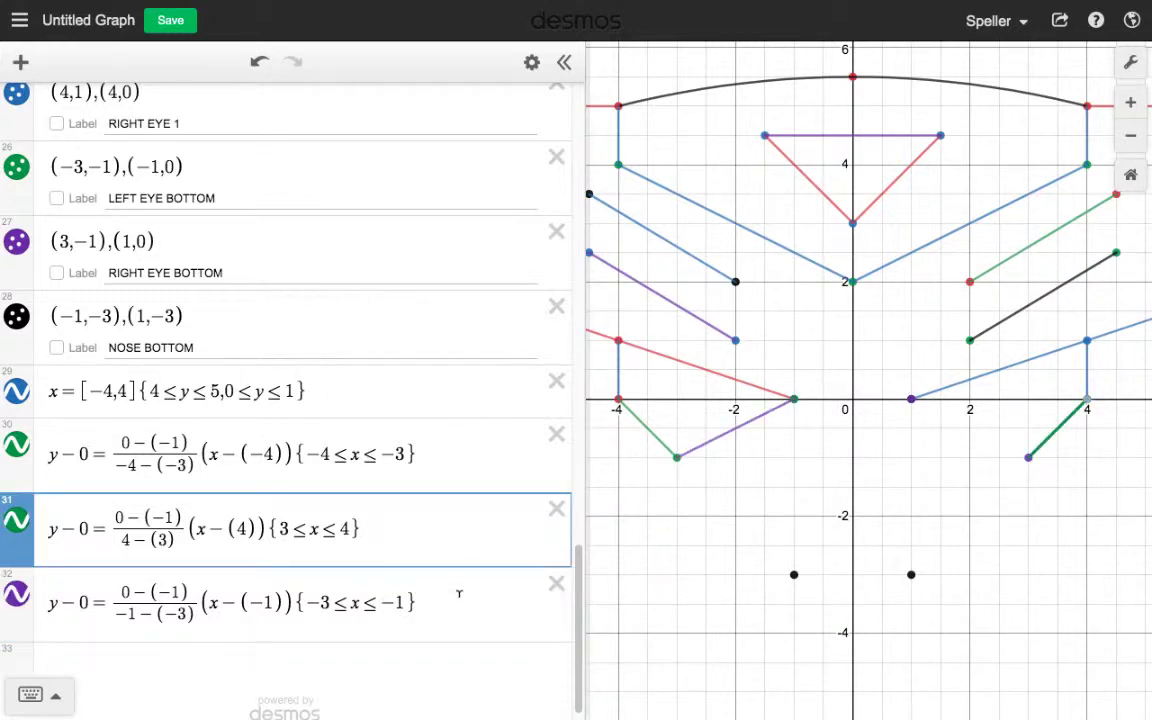
pyautogui.click(459, 593)
pyautogui.click(531, 63)
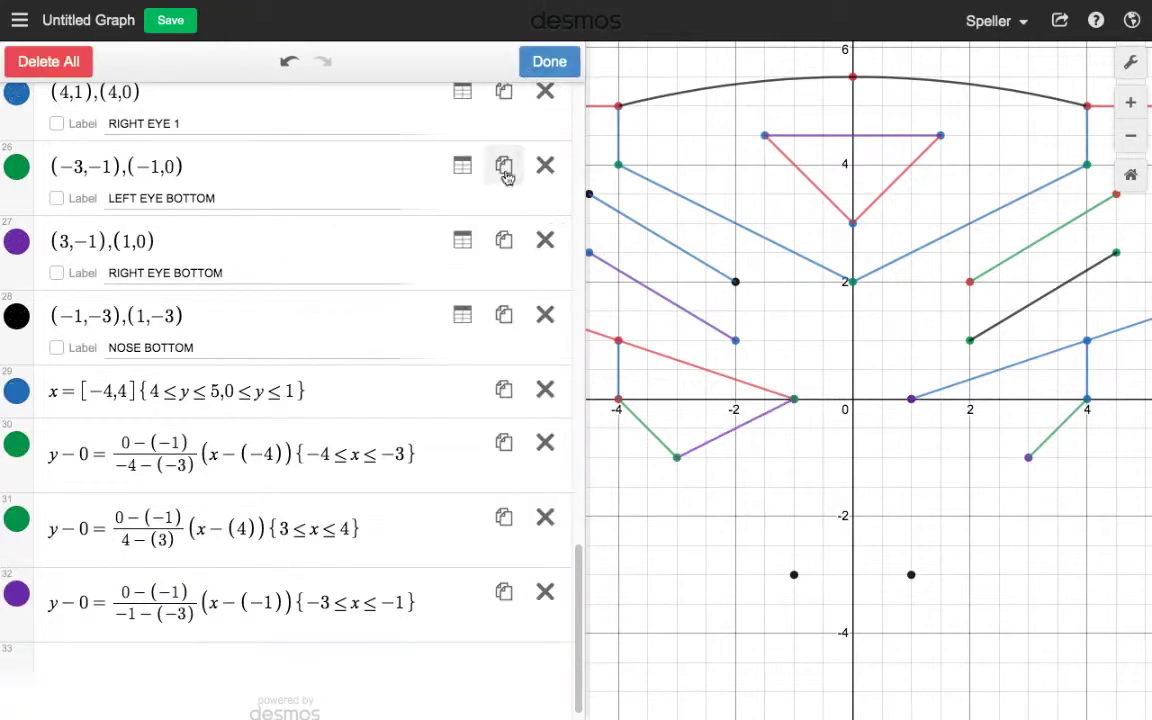
pyautogui.click(504, 593)
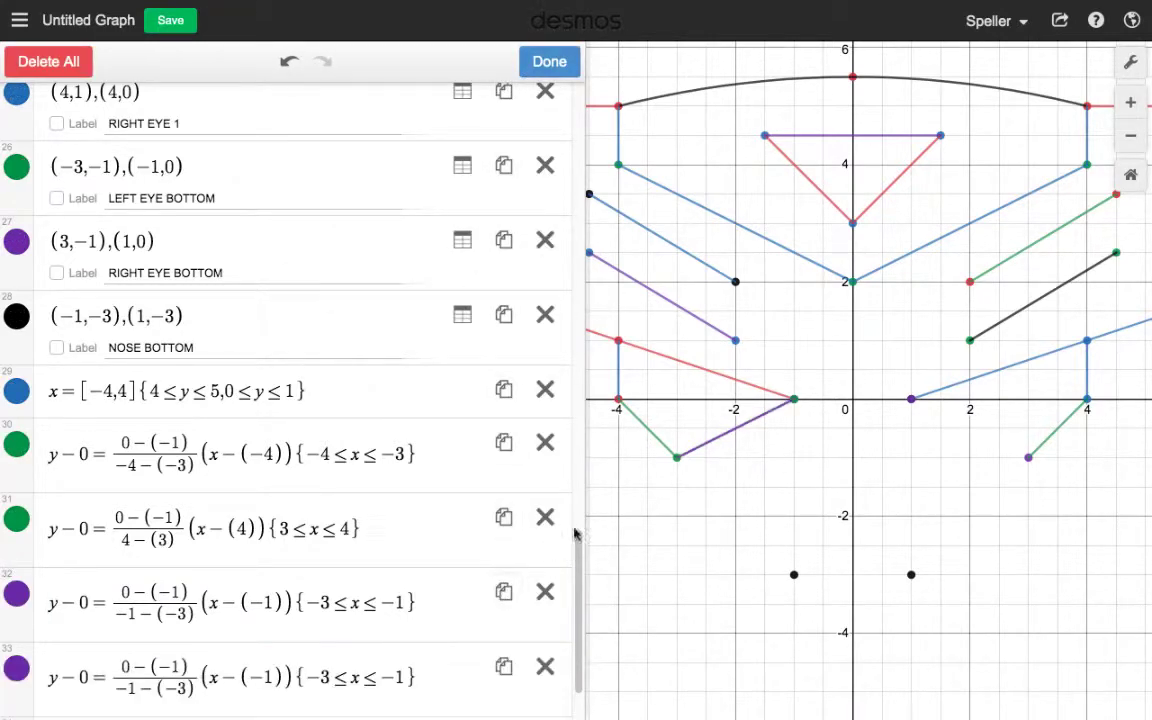
pyautogui.scroll(3, 681, 494)
pyautogui.scroll(-5, 679, 494)
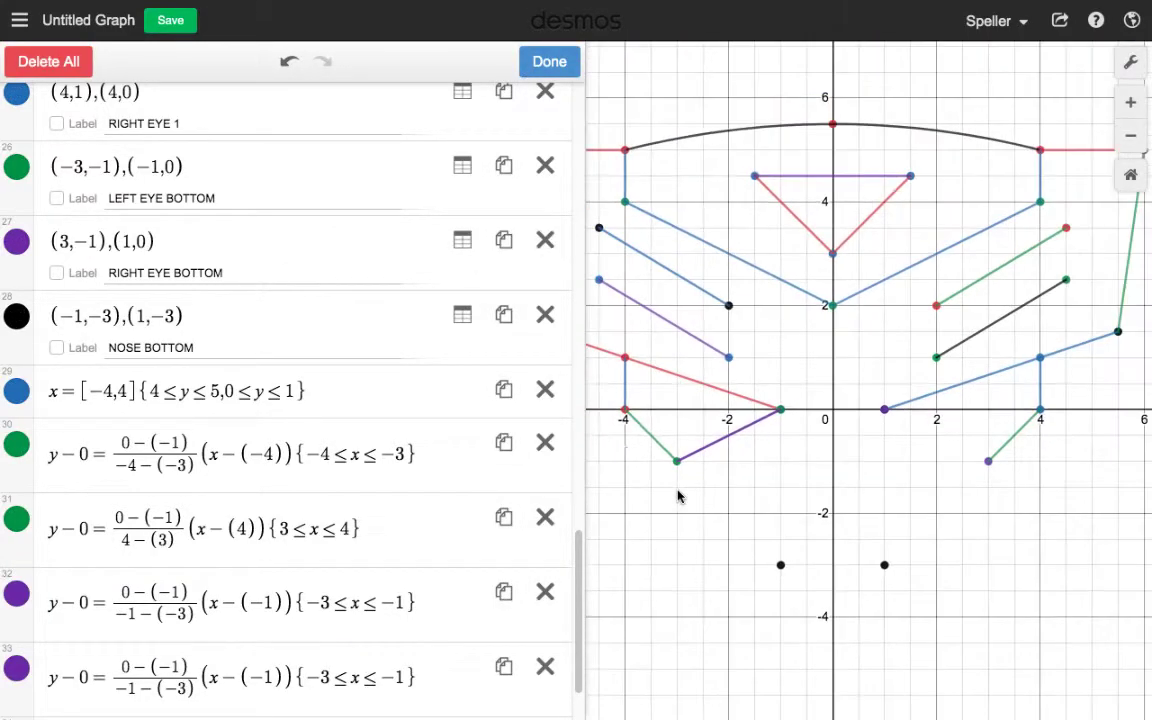
pyautogui.scroll(-3, 576, 600)
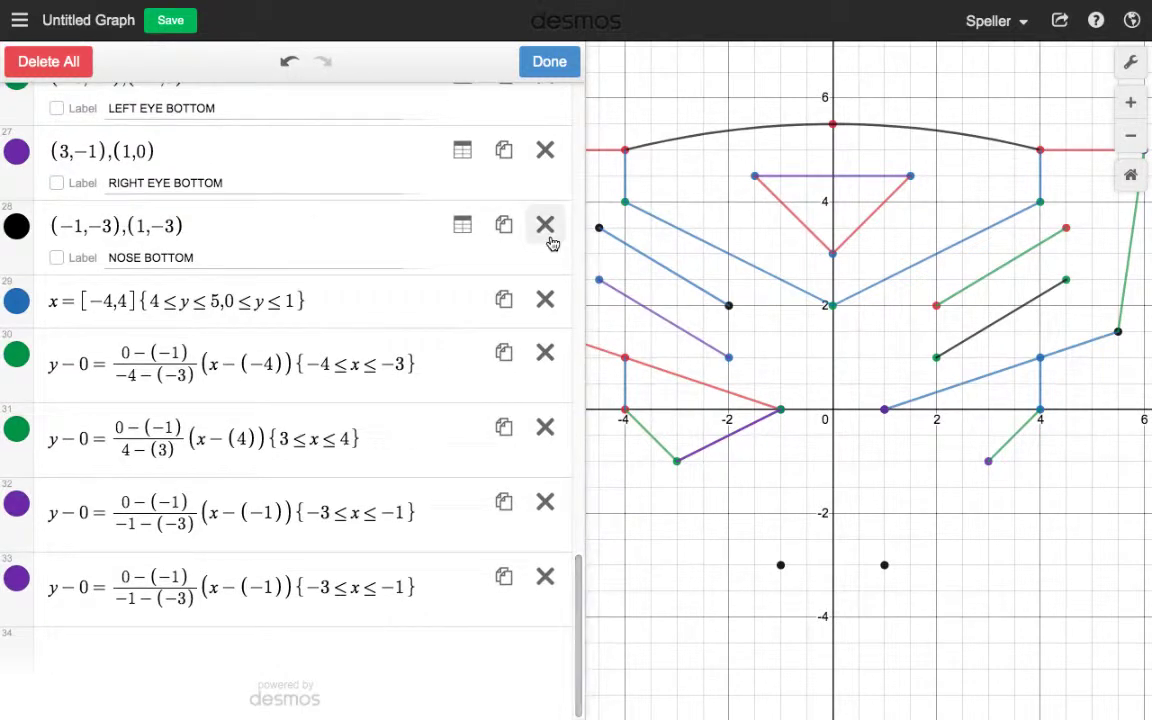
pyautogui.click(549, 62)
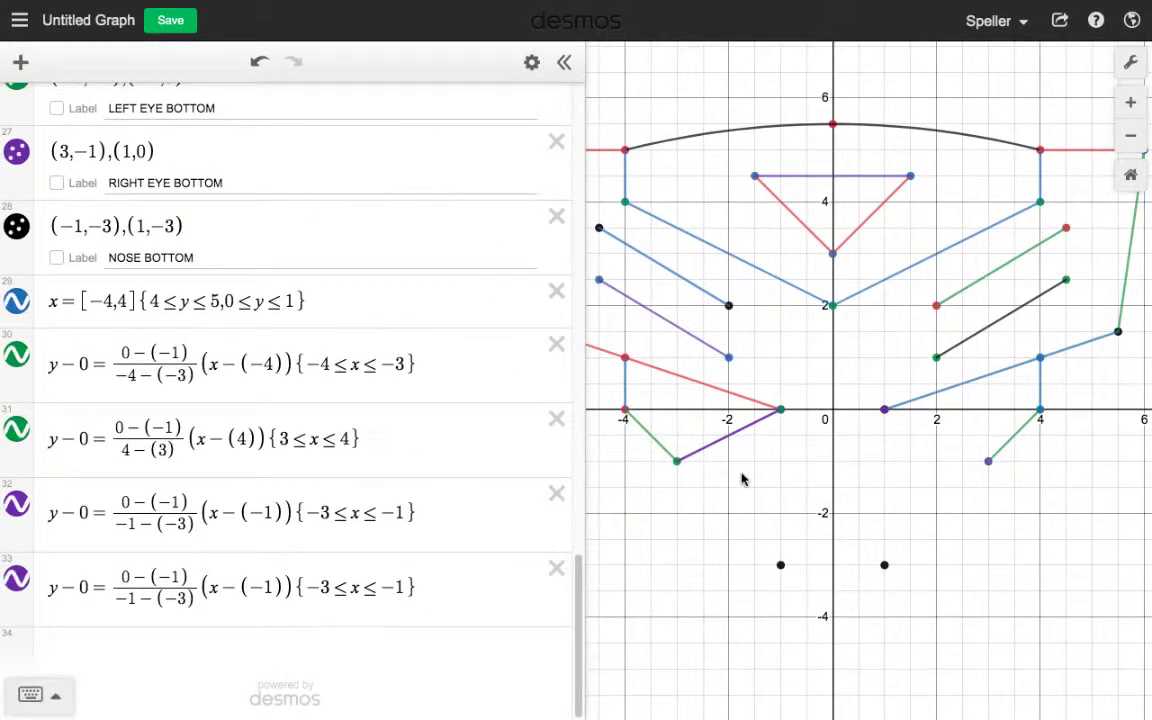
# Display the coordinates of the bottom points of both eyes: (-3, -1), (-1, 0), (3, -1) and (1, 0).
pyautogui.click(677, 461)
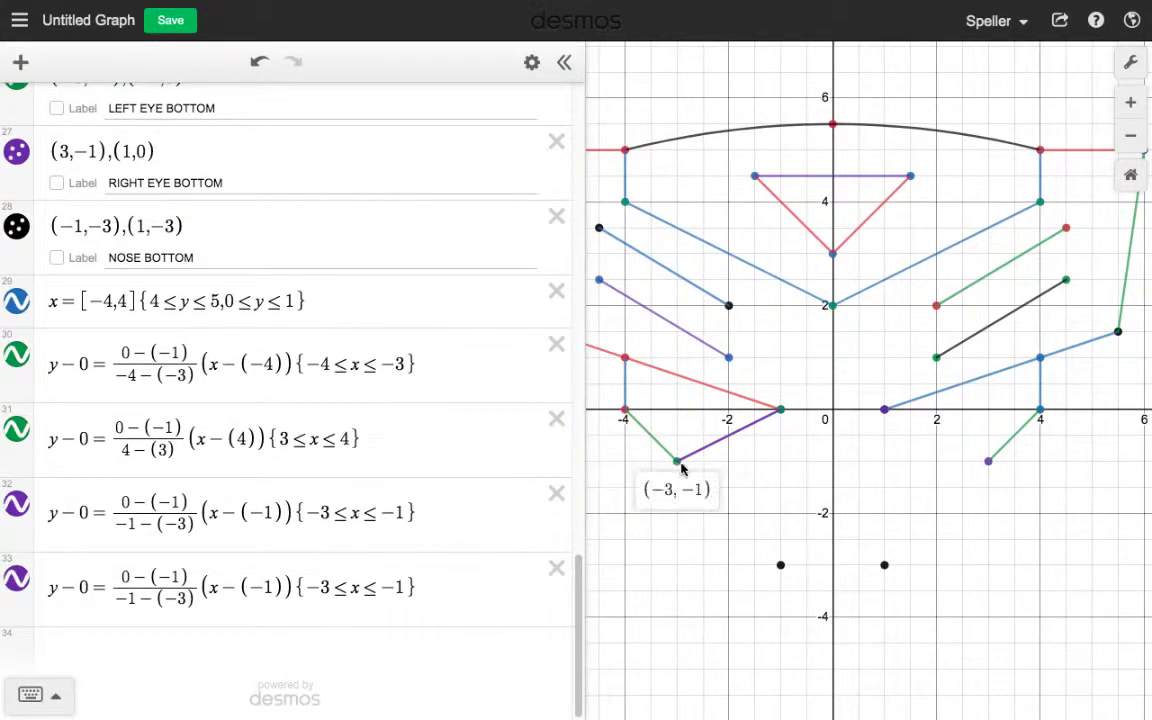
pyautogui.click(779, 410)
pyautogui.click(987, 461)
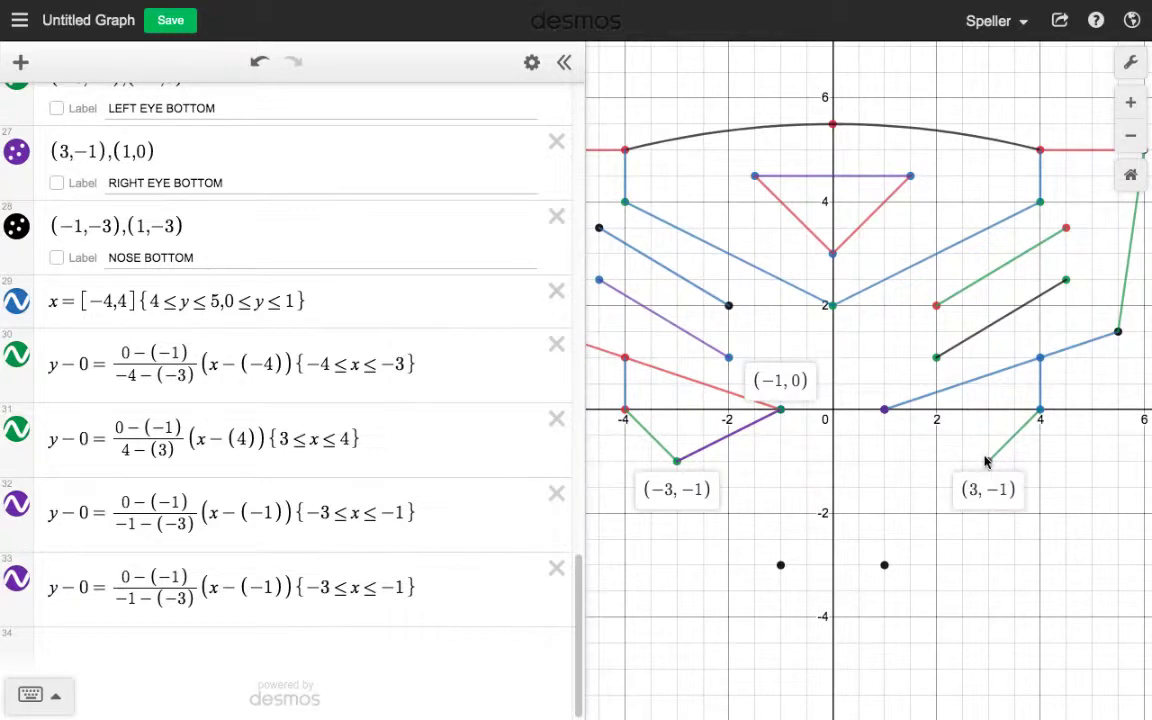
pyautogui.click(884, 410)
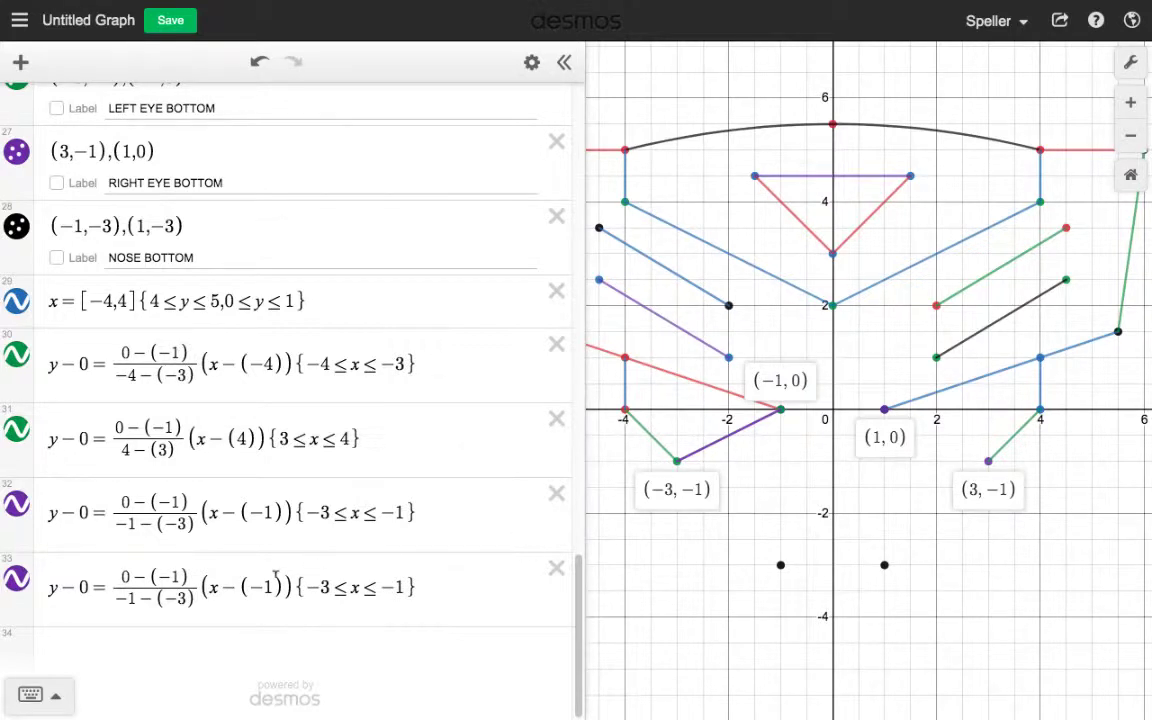
# Change the duplicated equation's slope denominator to 1-(3) for the right eye's lower inner edge.
pyautogui.click(128, 598)
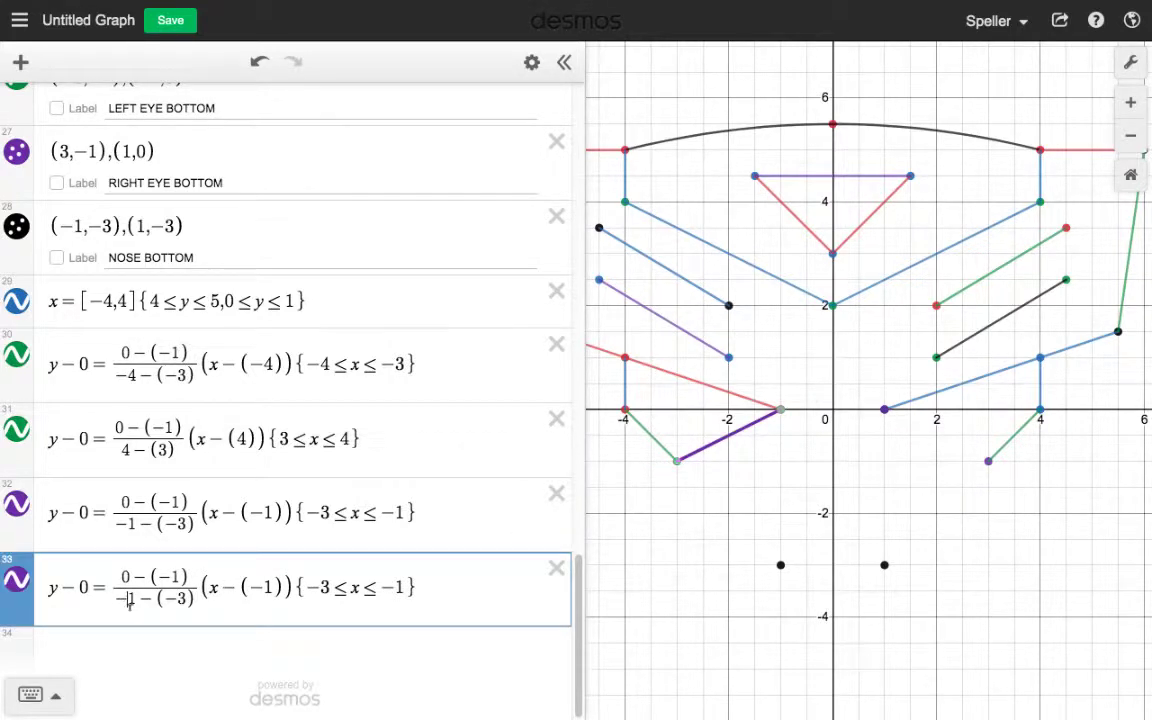
pyautogui.press('BackSpace')
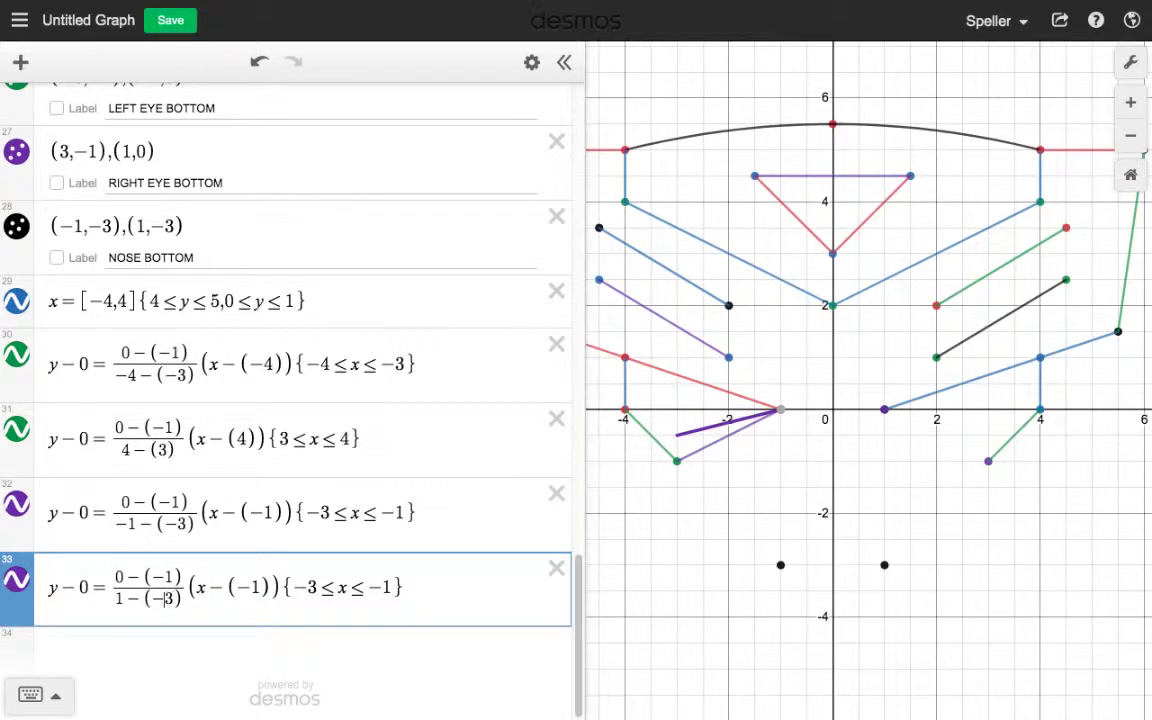
pyautogui.write('\\\\\\')
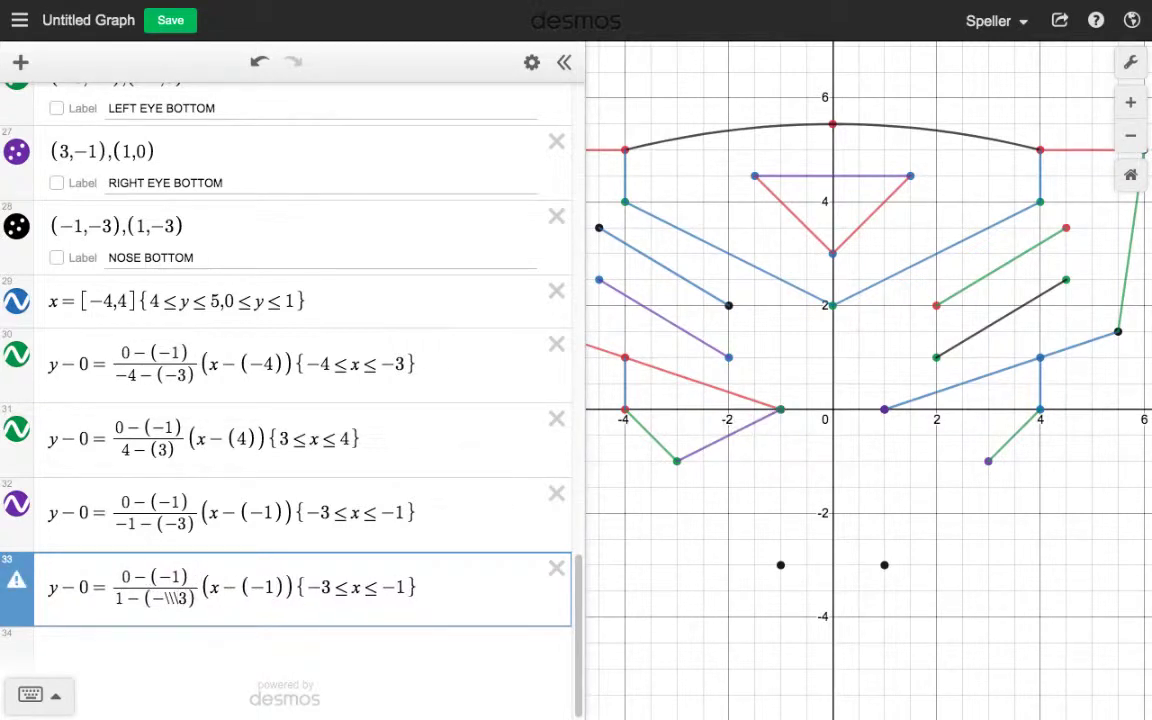
pyautogui.press('BackSpace')
pyautogui.press('BackSpace')
pyautogui.press('BackSpace')
pyautogui.press('BackSpace')
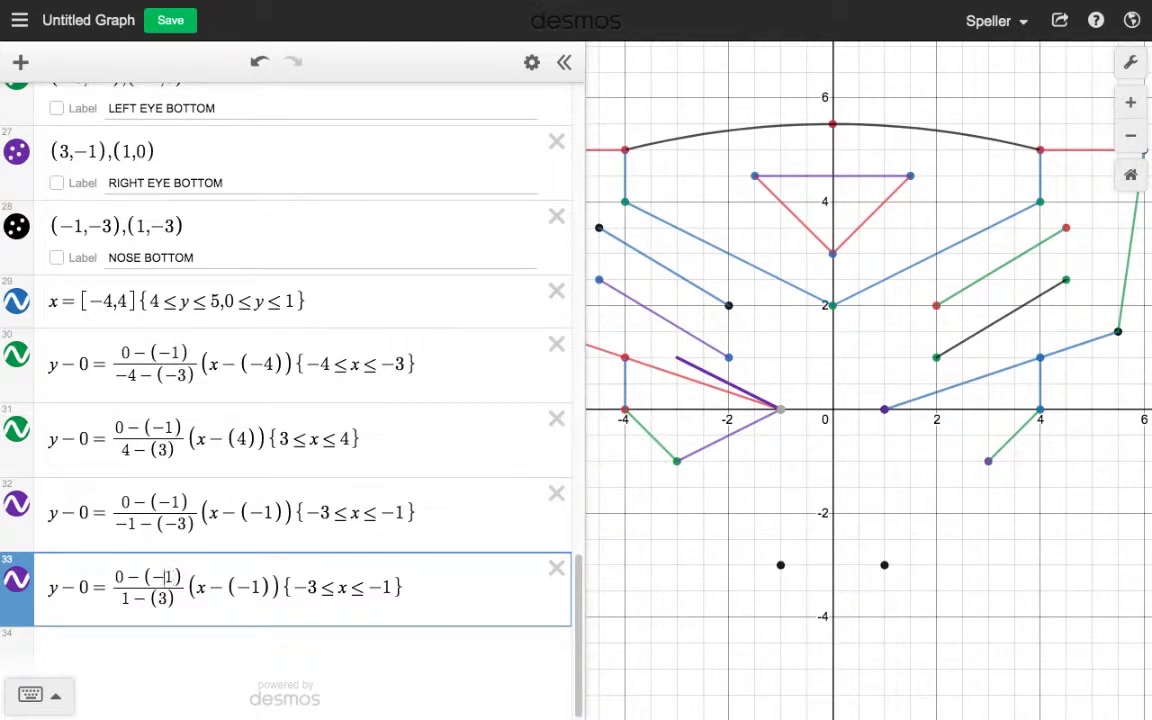
# Change the duplicate's slope numerator to 0-(1) and its factor to (x-(1)), checking against the right eye's bottom points (1, 0) and (3, -1).
pyautogui.press('BackSpace')
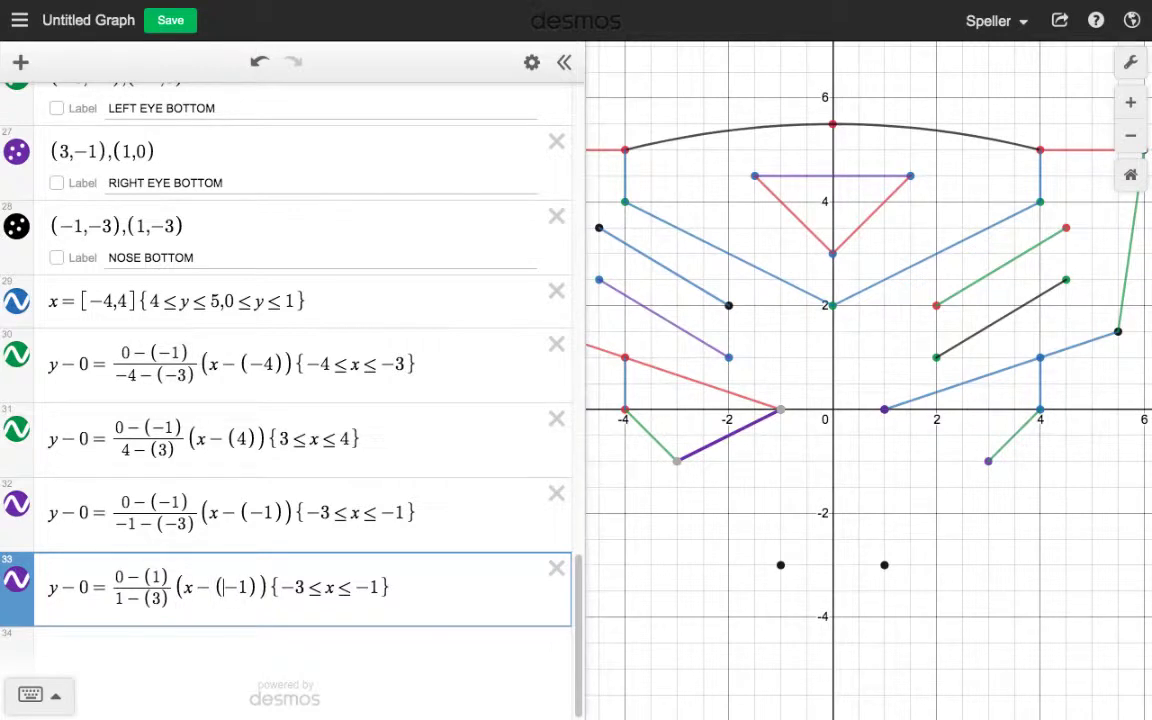
pyautogui.press('BackSpace')
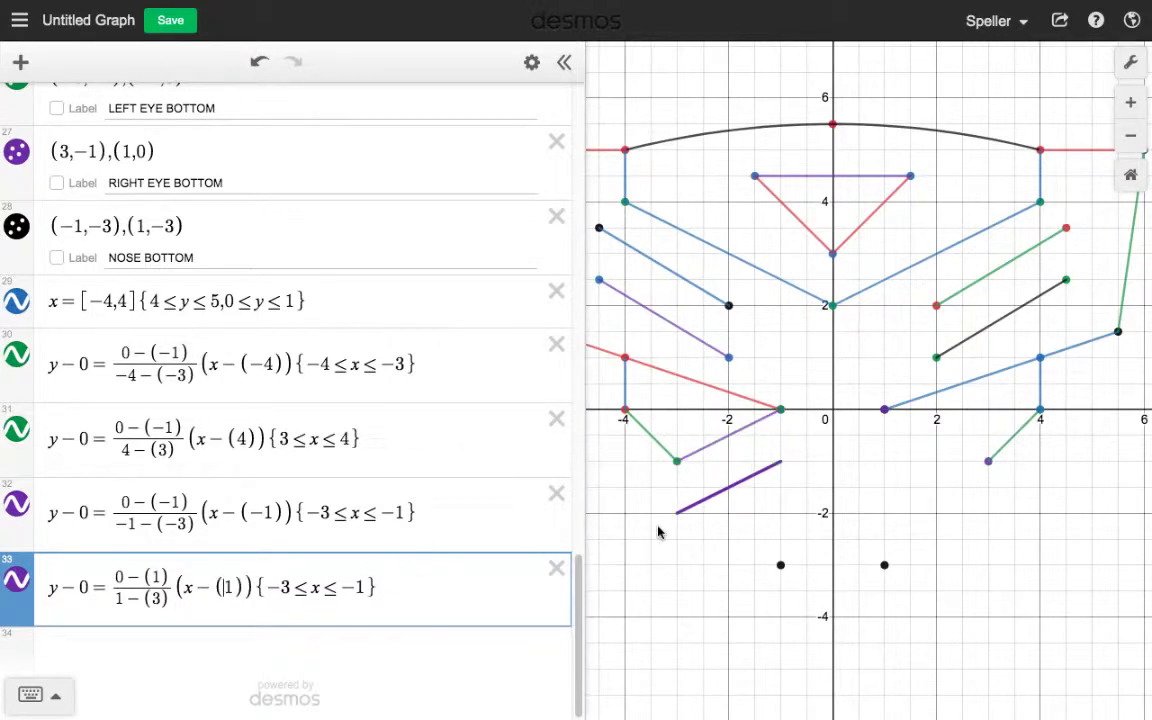
pyautogui.click(988, 461)
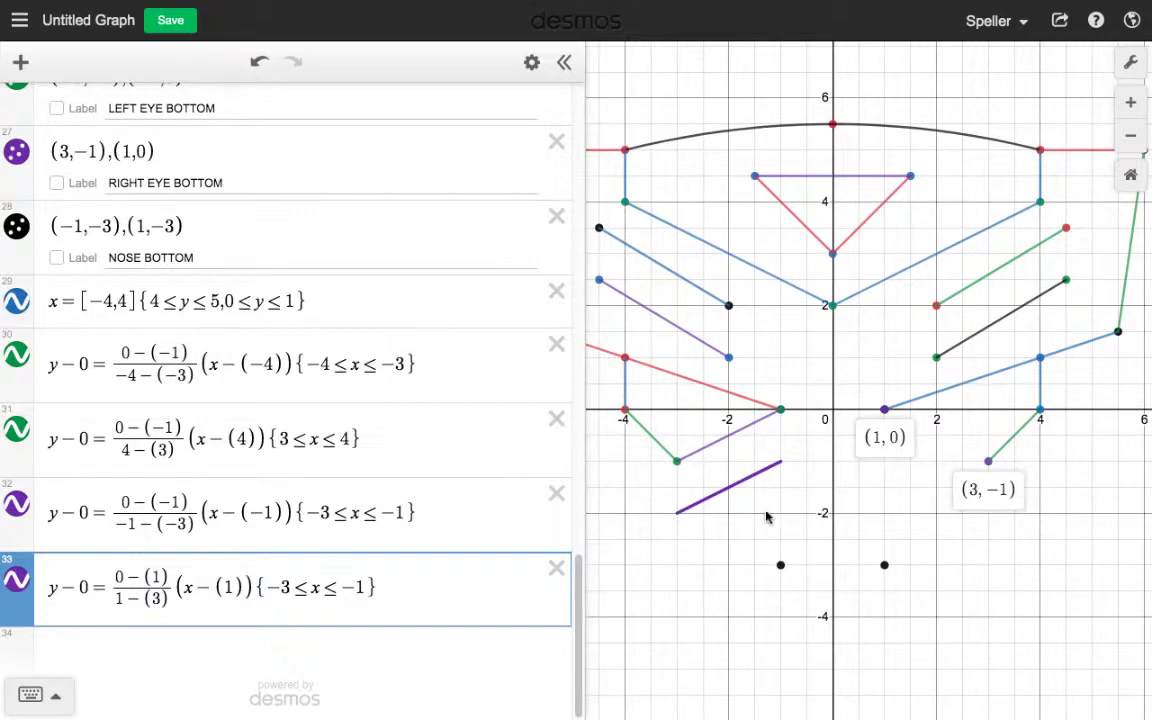
# Correct the slope numerator of the right eye's lower inner edge to 0-(-1) and restrict its domain to 1 ≤ x ≤ 3.
pyautogui.click(152, 578)
pyautogui.write('-')
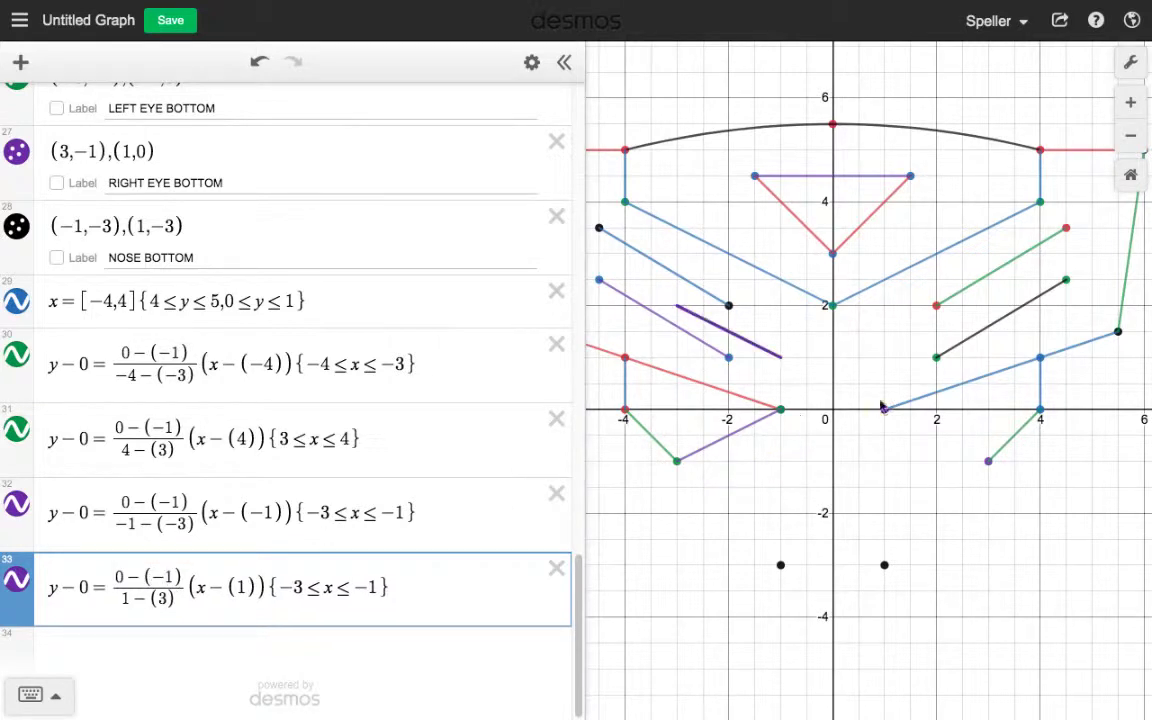
pyautogui.click(986, 461)
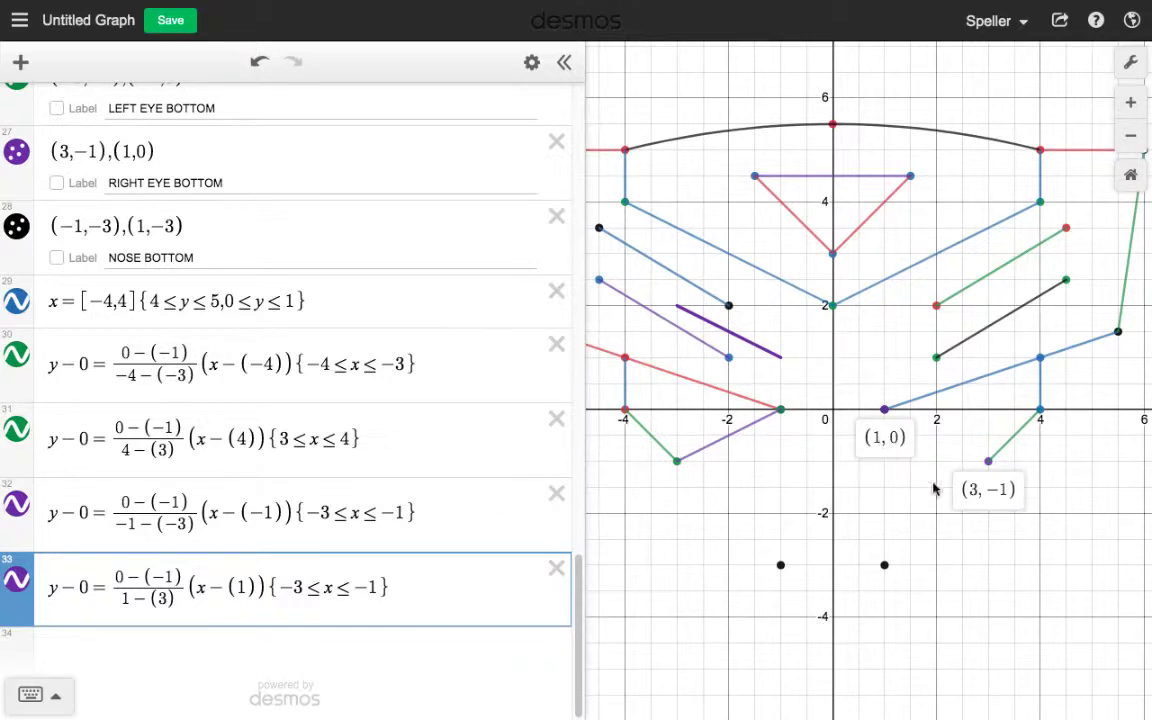
pyautogui.click(298, 590)
pyautogui.press('BackSpace')
pyautogui.press('BackSpace')
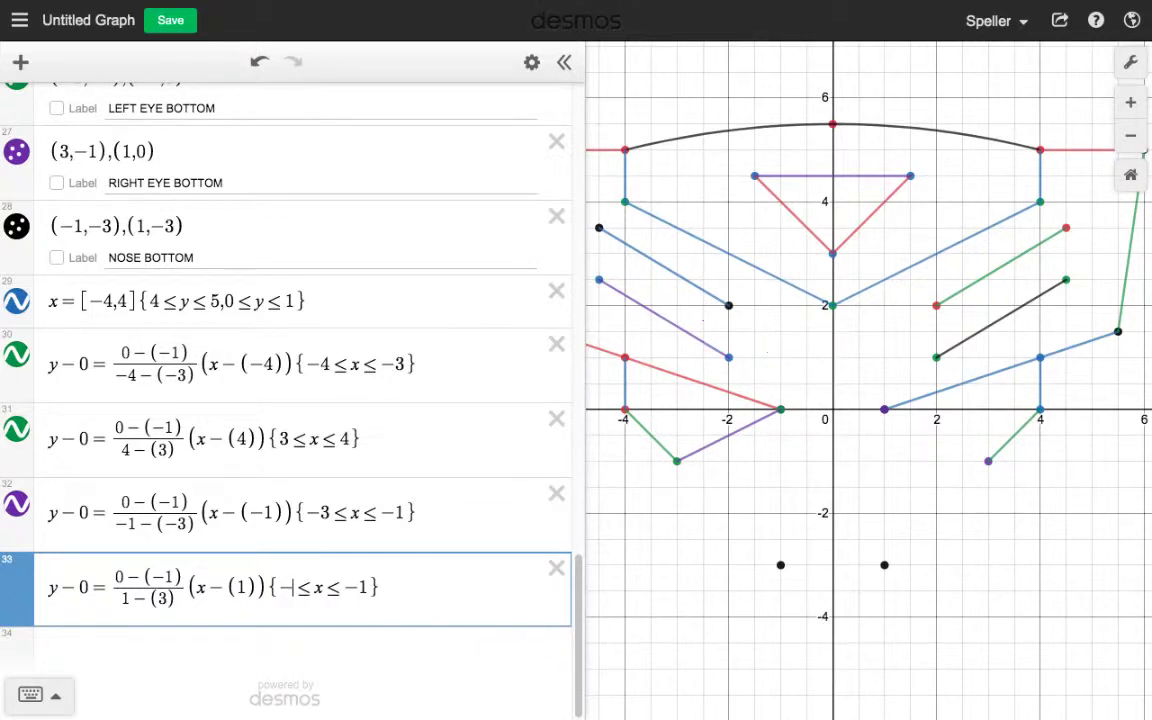
pyautogui.write('1')
pyautogui.press('BackSpace')
pyautogui.press('BackSpace')
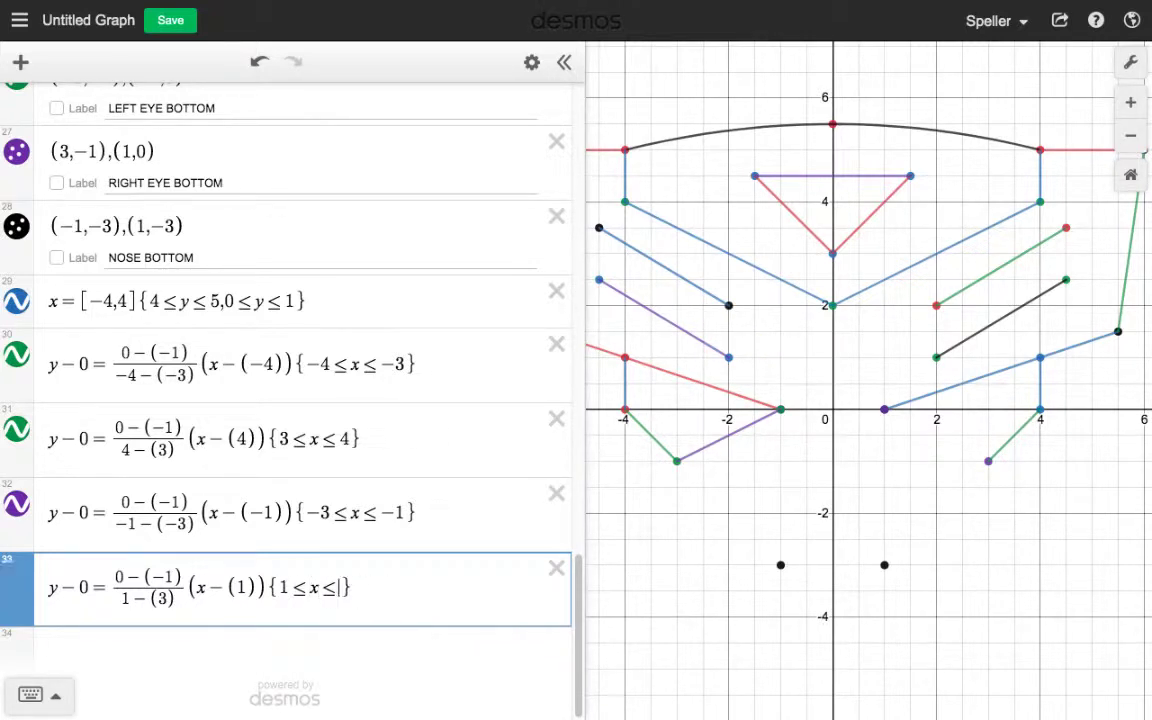
pyautogui.write('3')
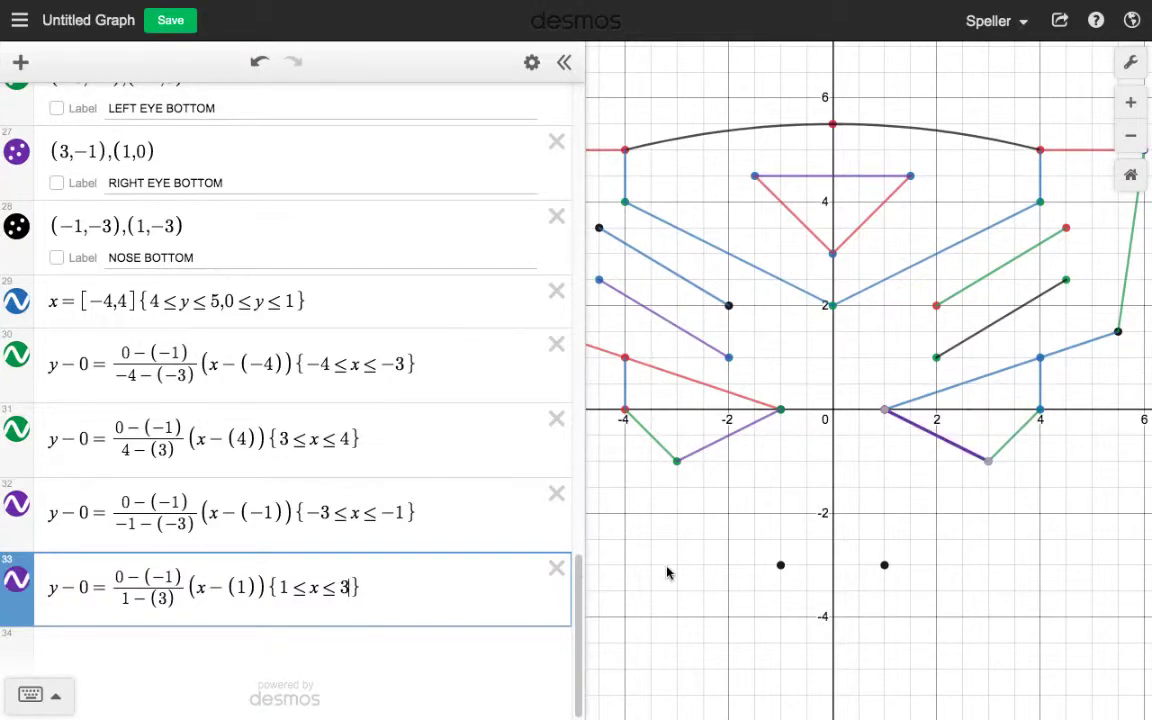
pyautogui.click(610, 512)
# Restore the default graph view and display the coordinates of the inner eye corners and both nose bottom points.
pyautogui.click(1131, 180)
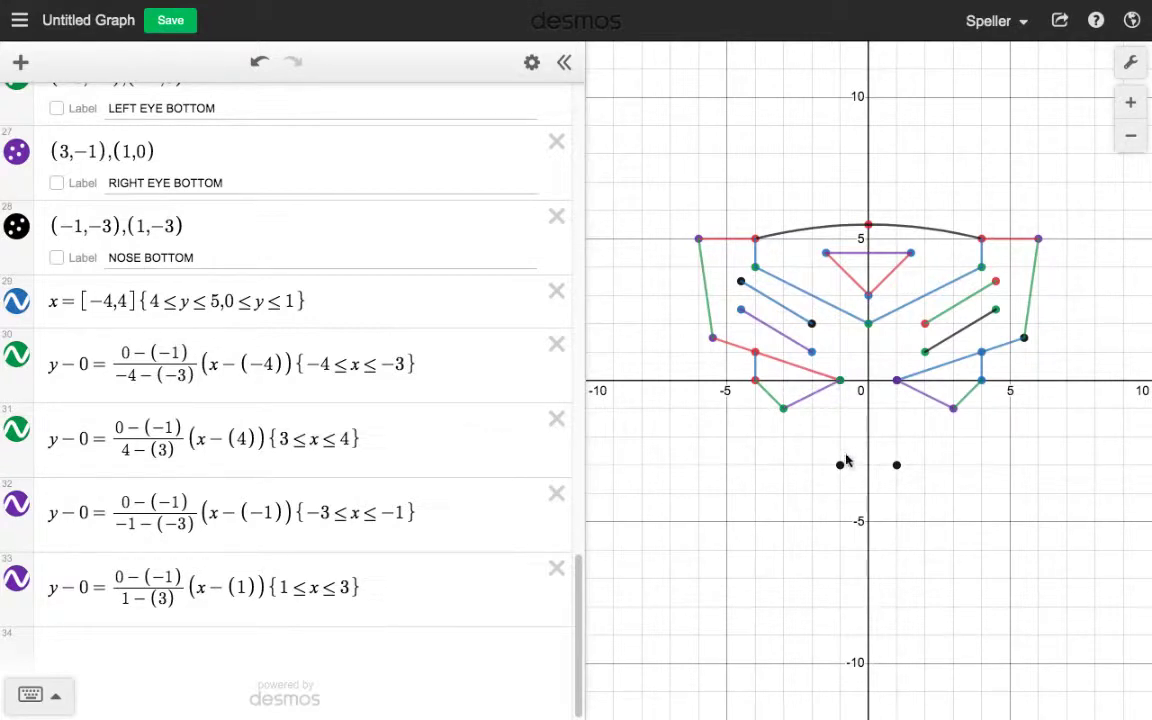
pyautogui.click(840, 383)
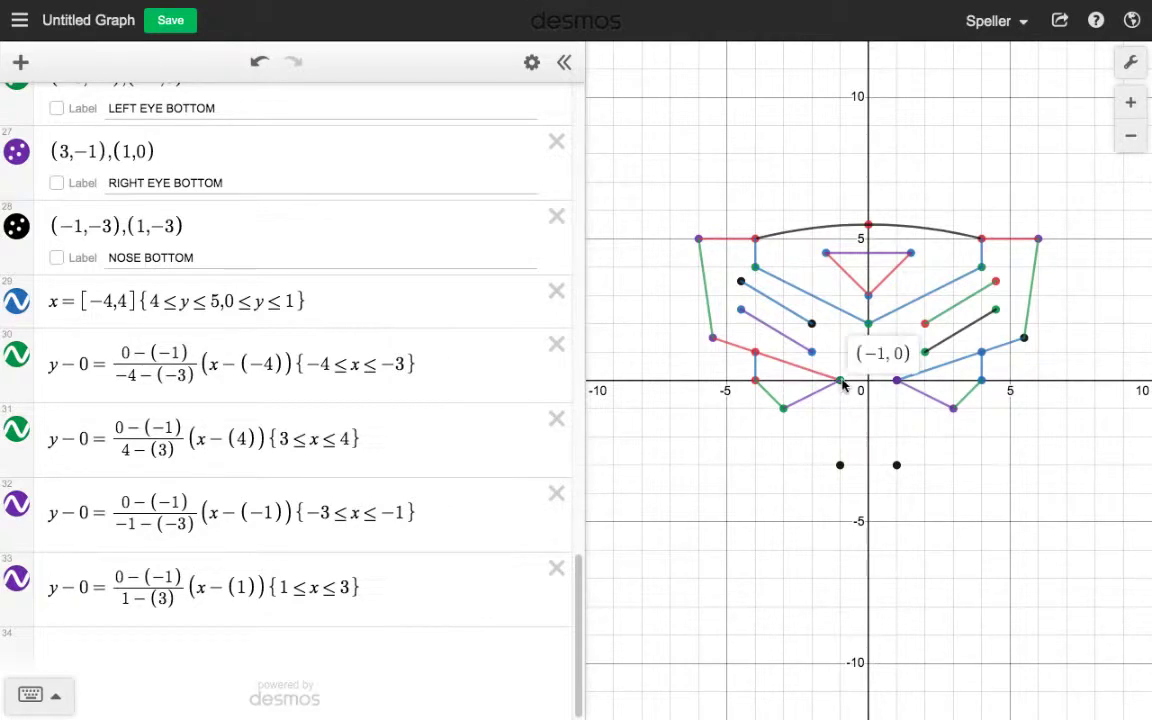
pyautogui.click(840, 466)
pyautogui.click(897, 381)
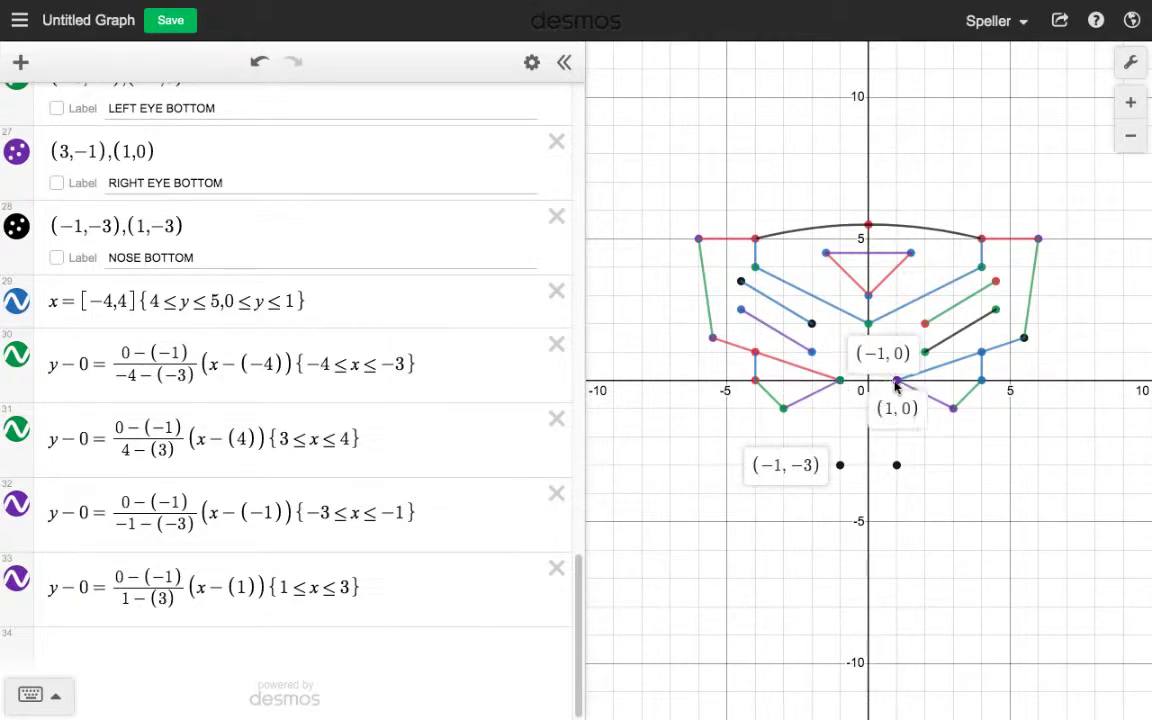
pyautogui.click(897, 466)
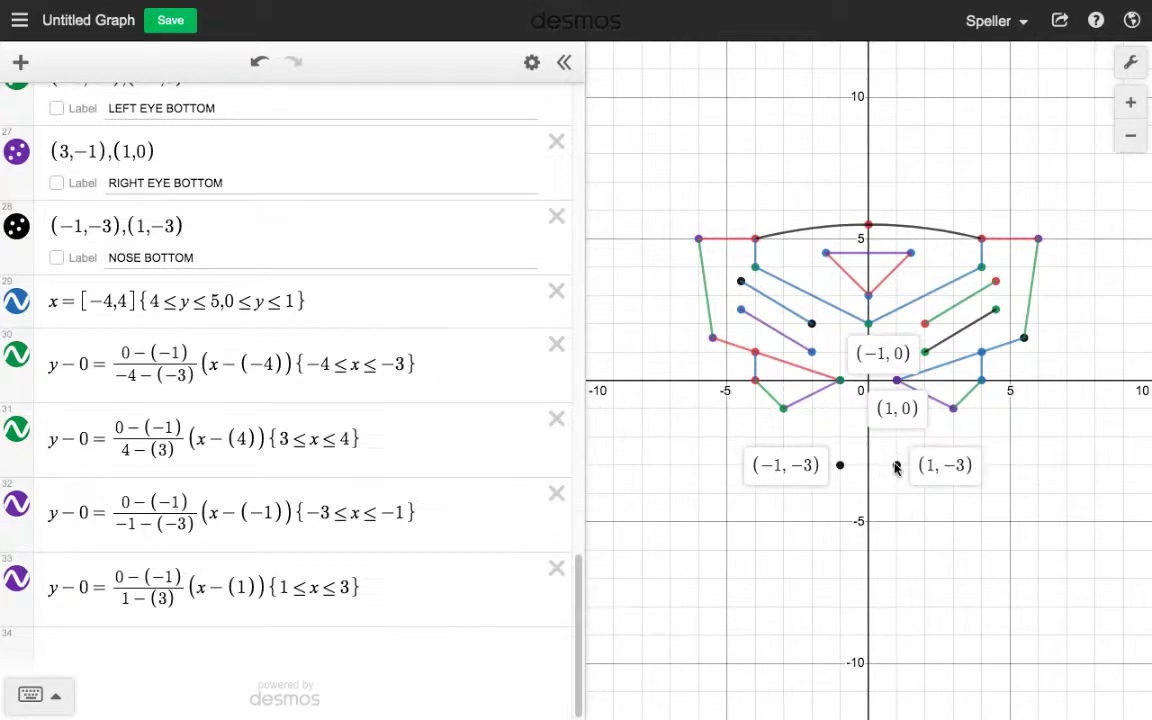
# Add the vertical lines x=[-1,1] as a new expression for the sides of the nose.
pyautogui.click(247, 660)
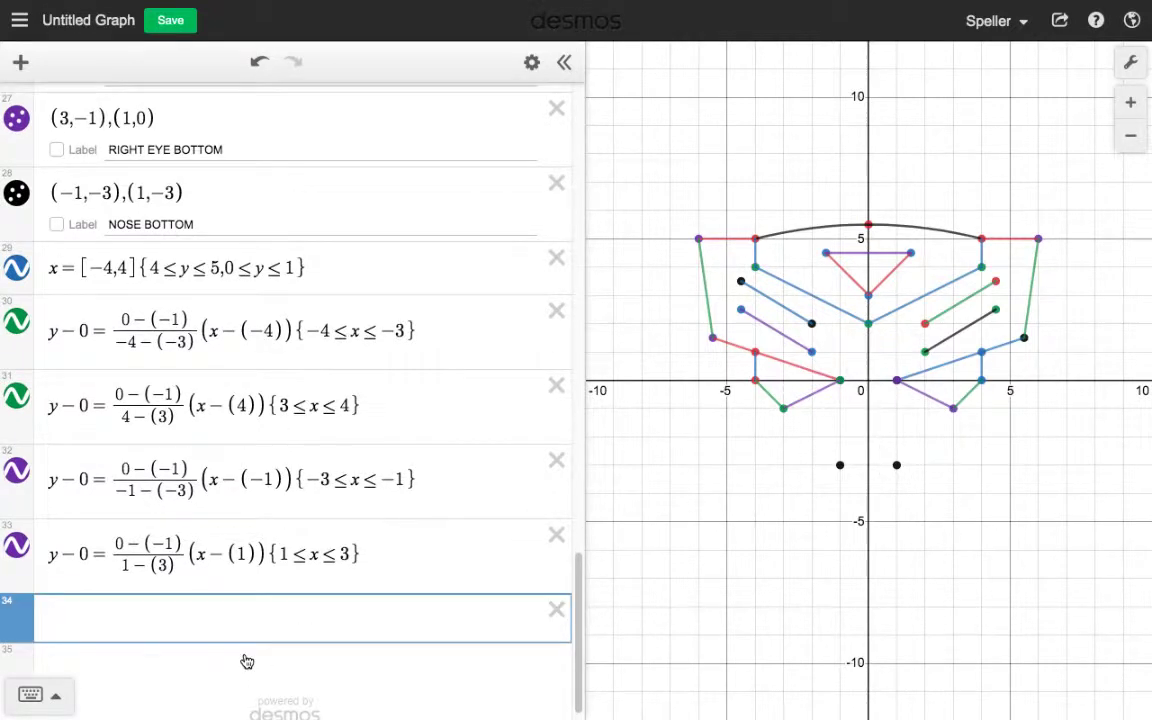
pyautogui.write('x=[')
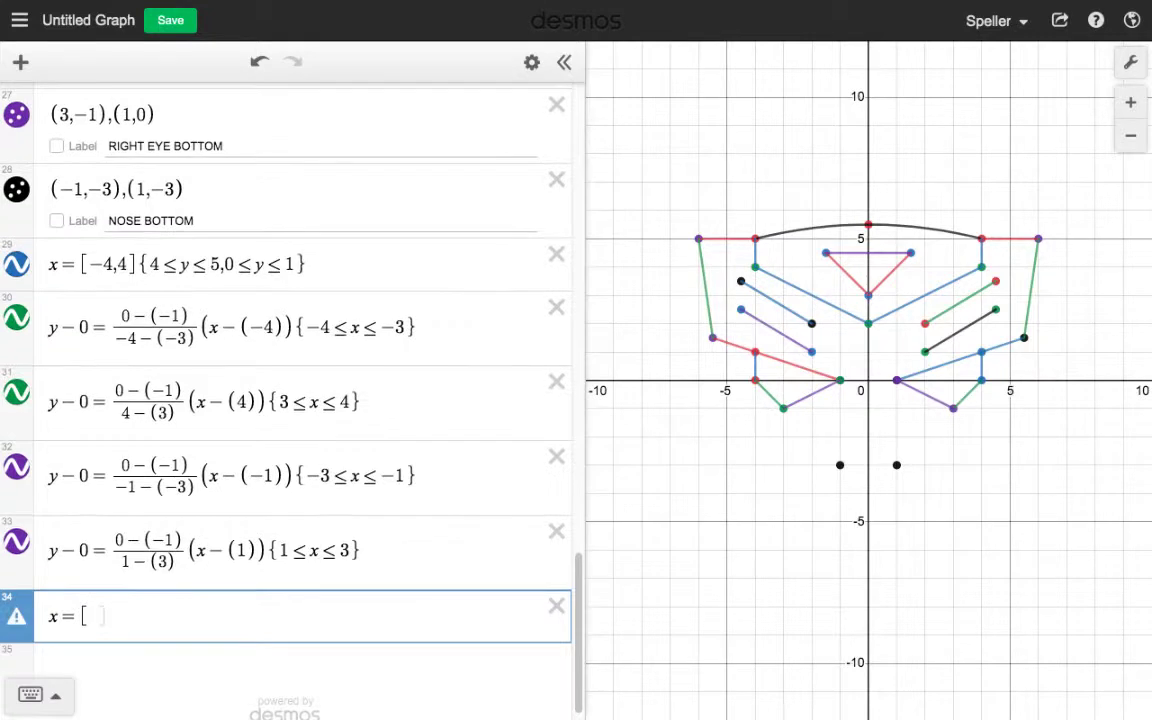
pyautogui.write('-1,')
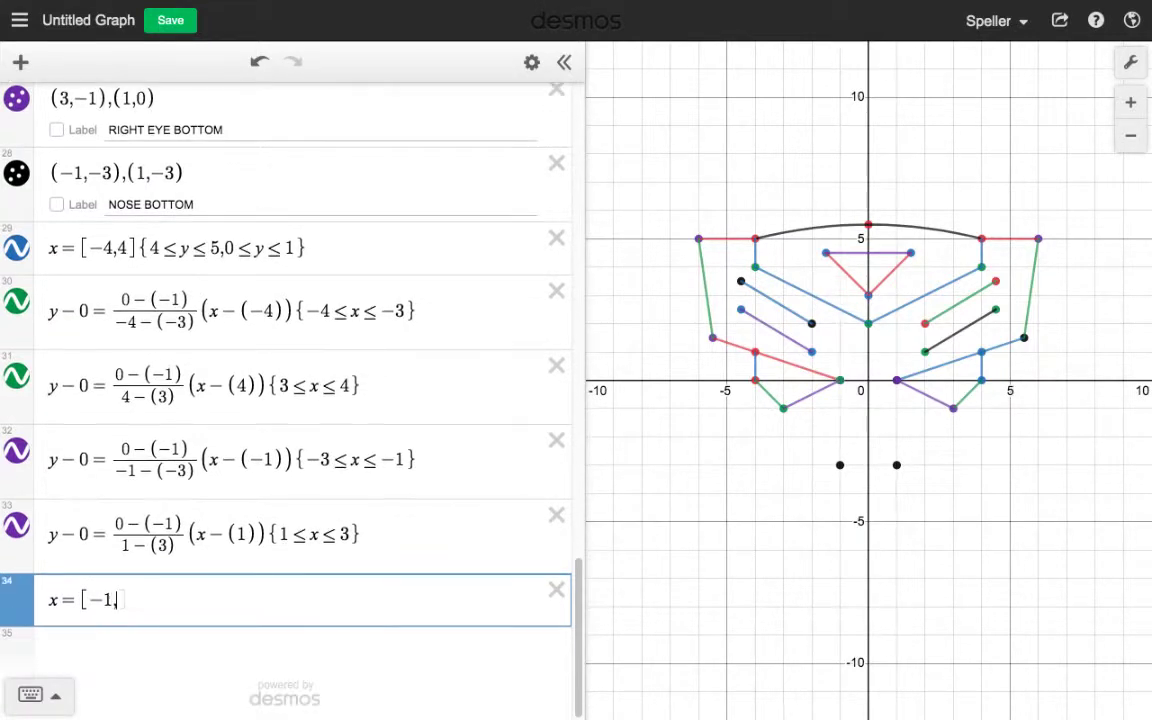
pyautogui.write('1')
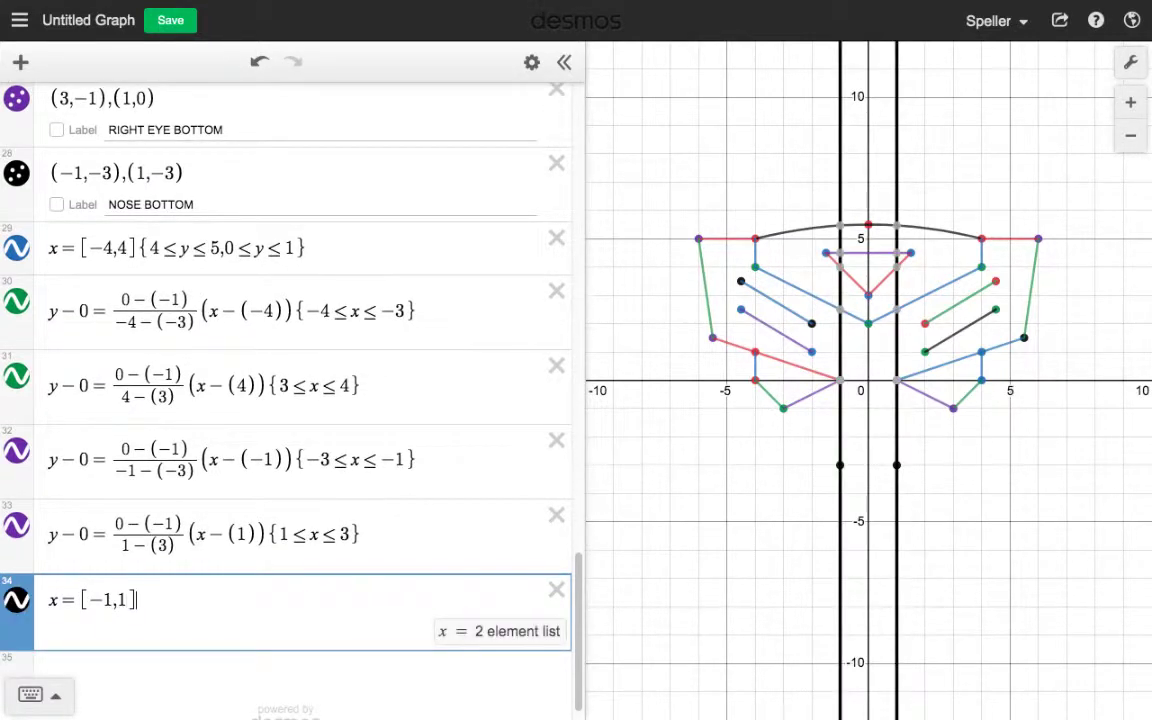
# Restrict the vertical nose lines to the range -3 ≤ y ≤ 0.
pyautogui.click(840, 382)
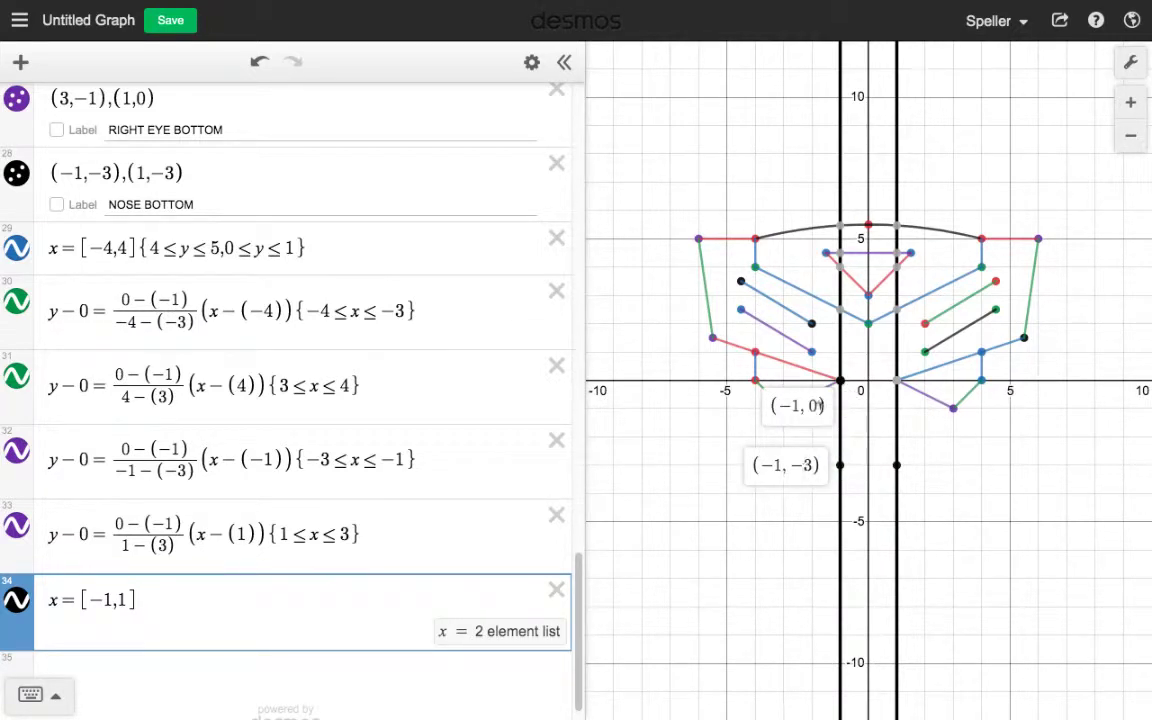
pyautogui.click(242, 600)
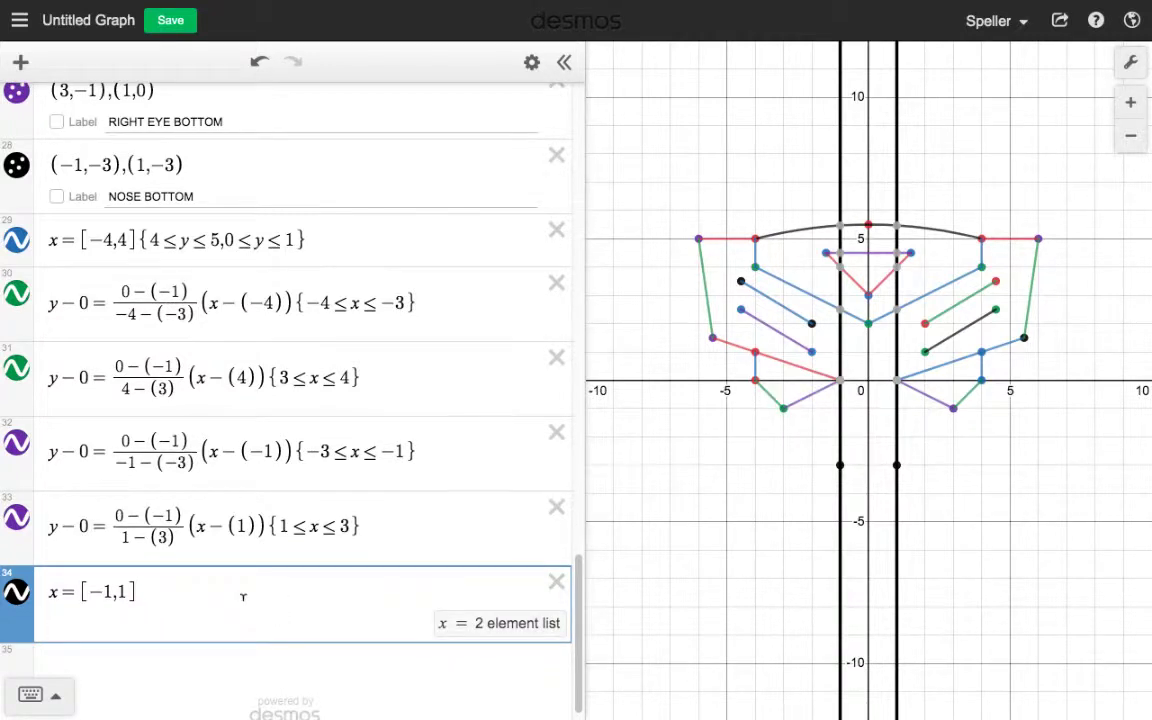
pyautogui.write('{')
pyautogui.write('-3')
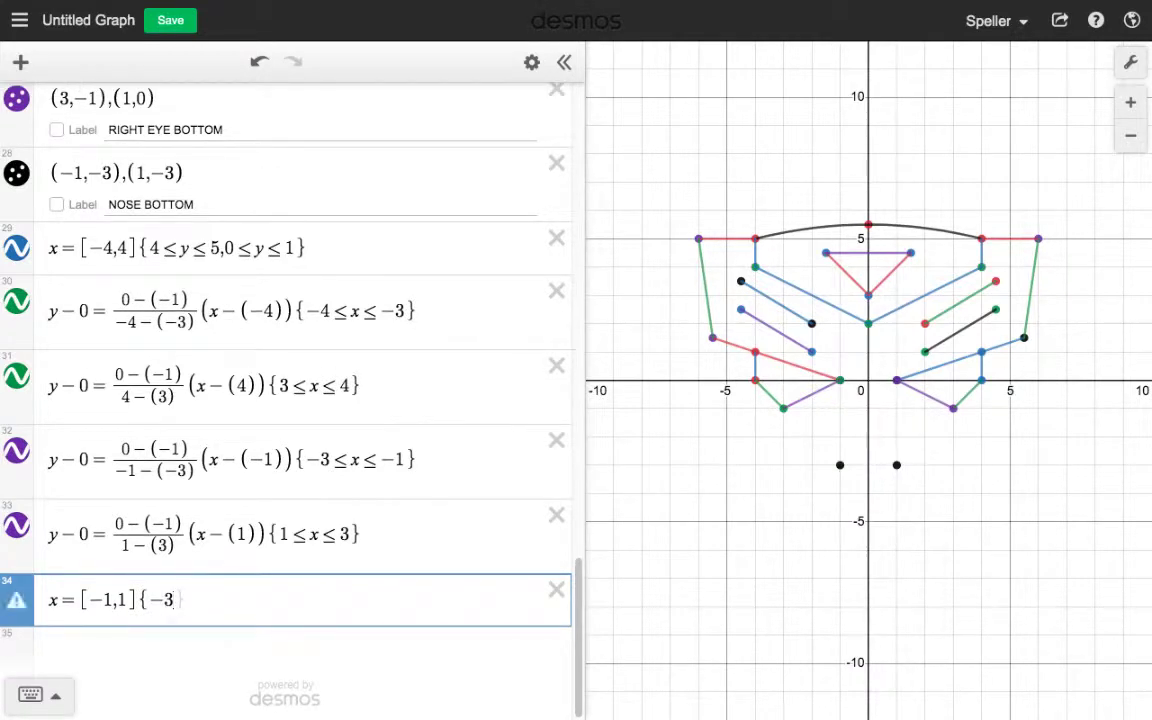
pyautogui.write('<')
pyautogui.write('y<=')
pyautogui.write('0')
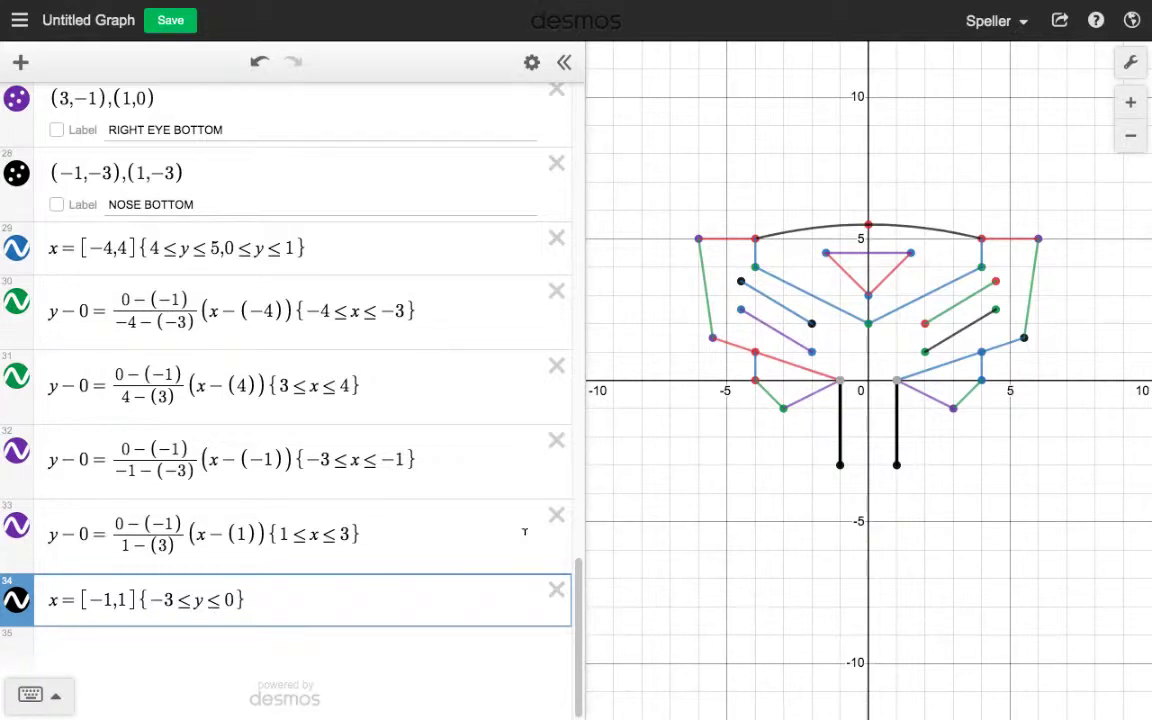
pyautogui.click(694, 509)
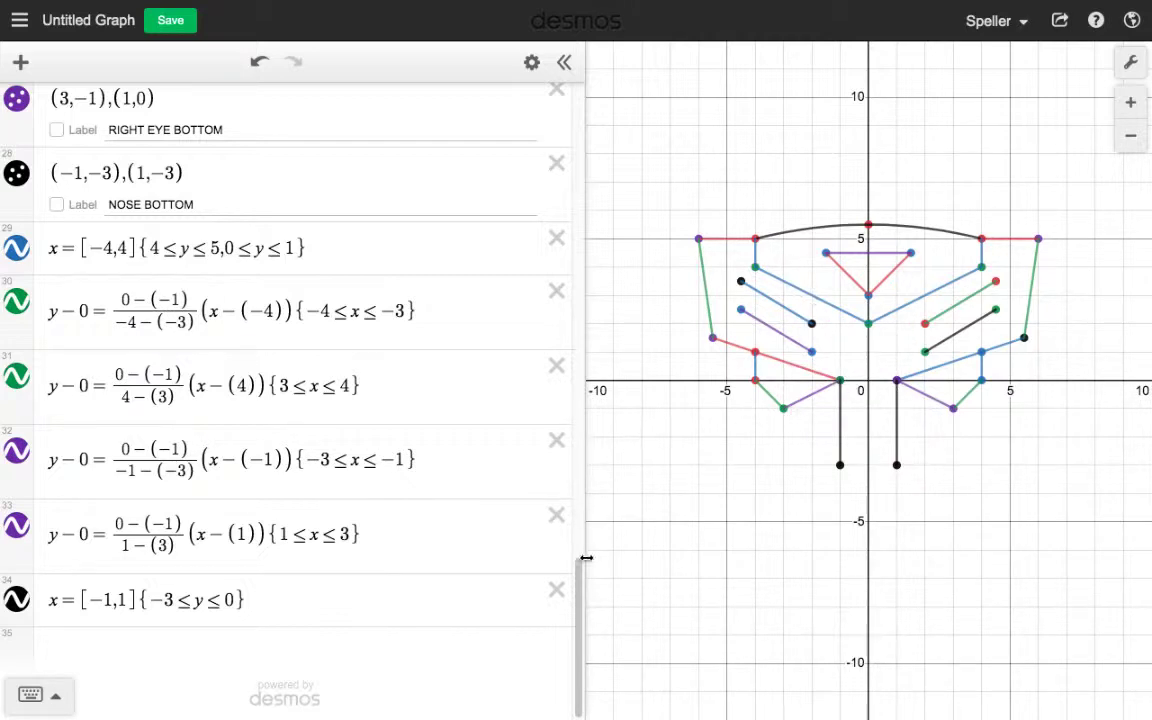
# Rewrite the large V-shaped absolute value equation in function notation, replacing y with f(x).
pyautogui.scroll(2, 583, 560)
pyautogui.moveTo(585, 519); pyautogui.dragTo(599, 108)
pyautogui.click(805, 292)
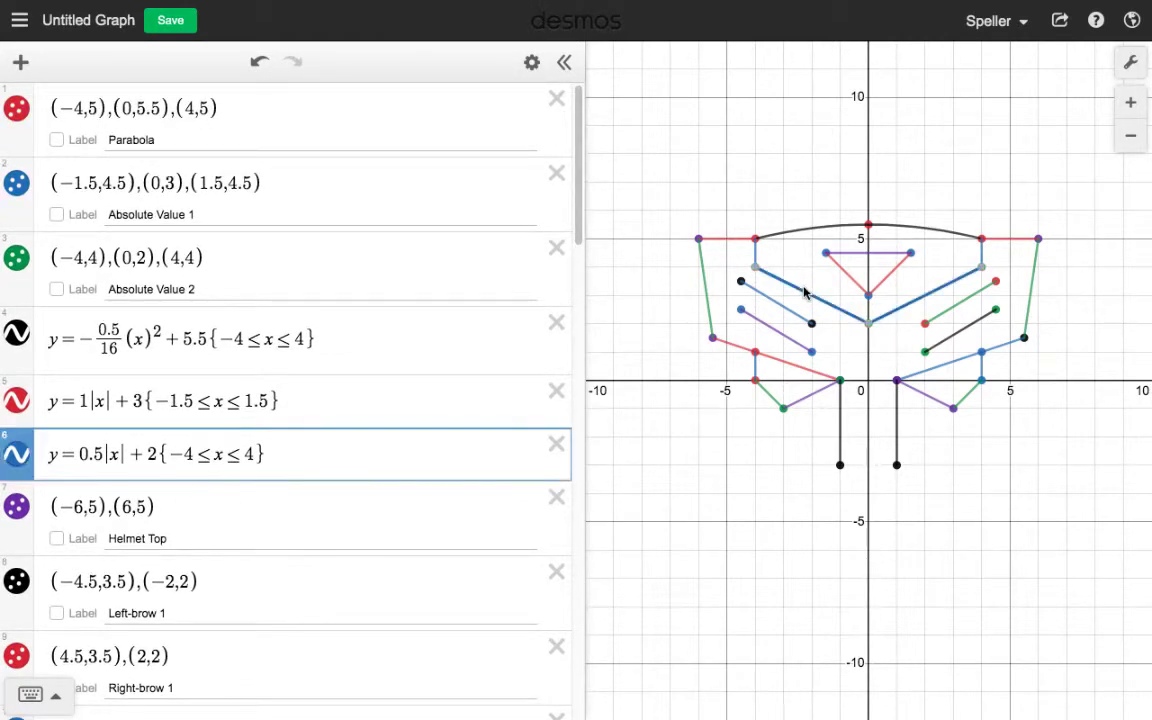
pyautogui.click(58, 453)
pyautogui.press('BackSpace')
pyautogui.write('f(x)')
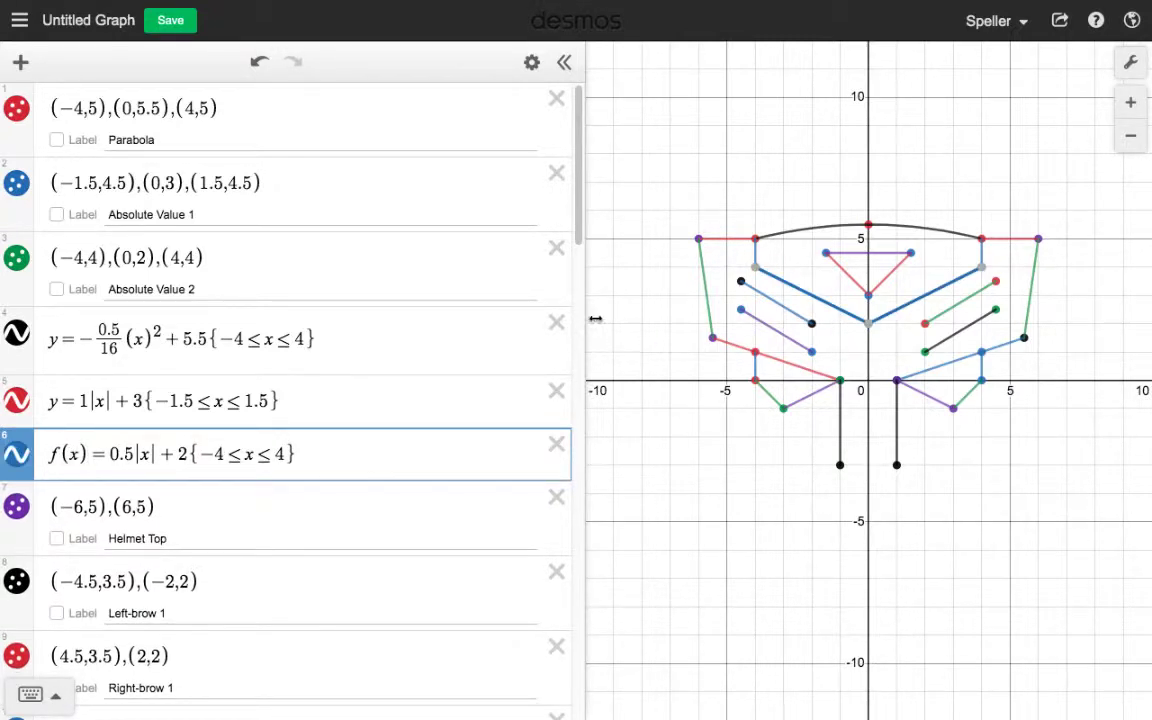
# Narrow the expression list and enlarge the graph around the eyes and nose.
pyautogui.moveTo(585, 318); pyautogui.dragTo(405, 323)
pyautogui.scroll(5, 571, 327)
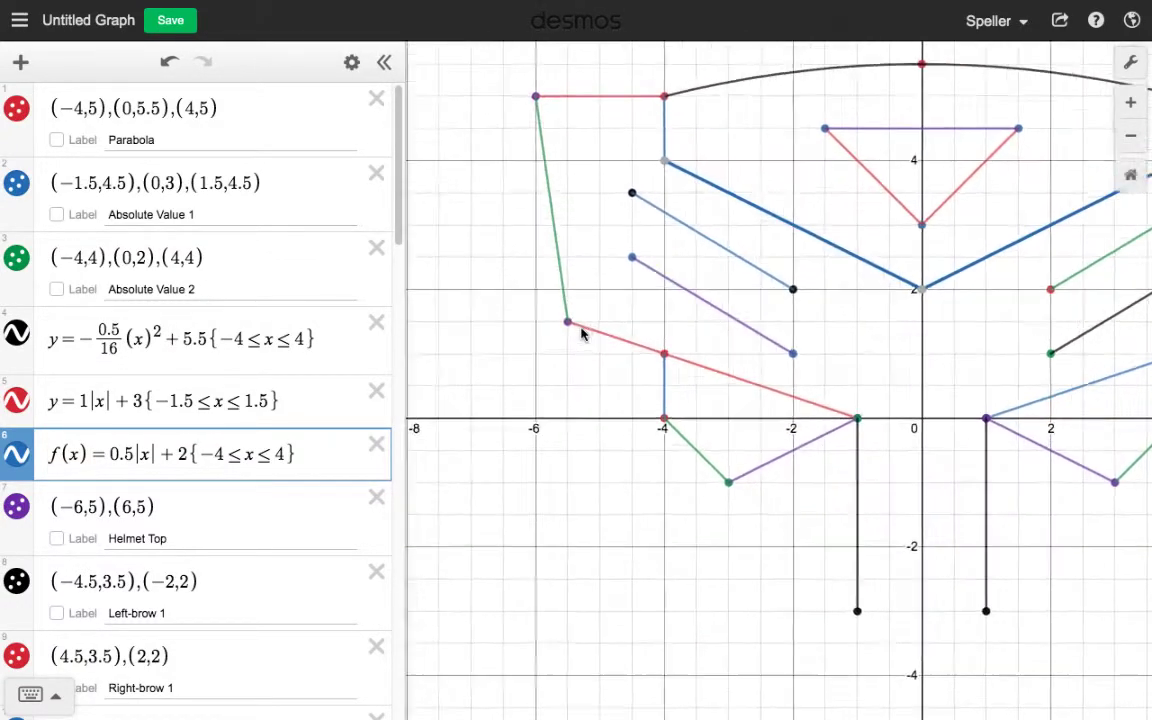
pyautogui.click(648, 331)
pyautogui.moveTo(648, 331); pyautogui.dragTo(470, 318)
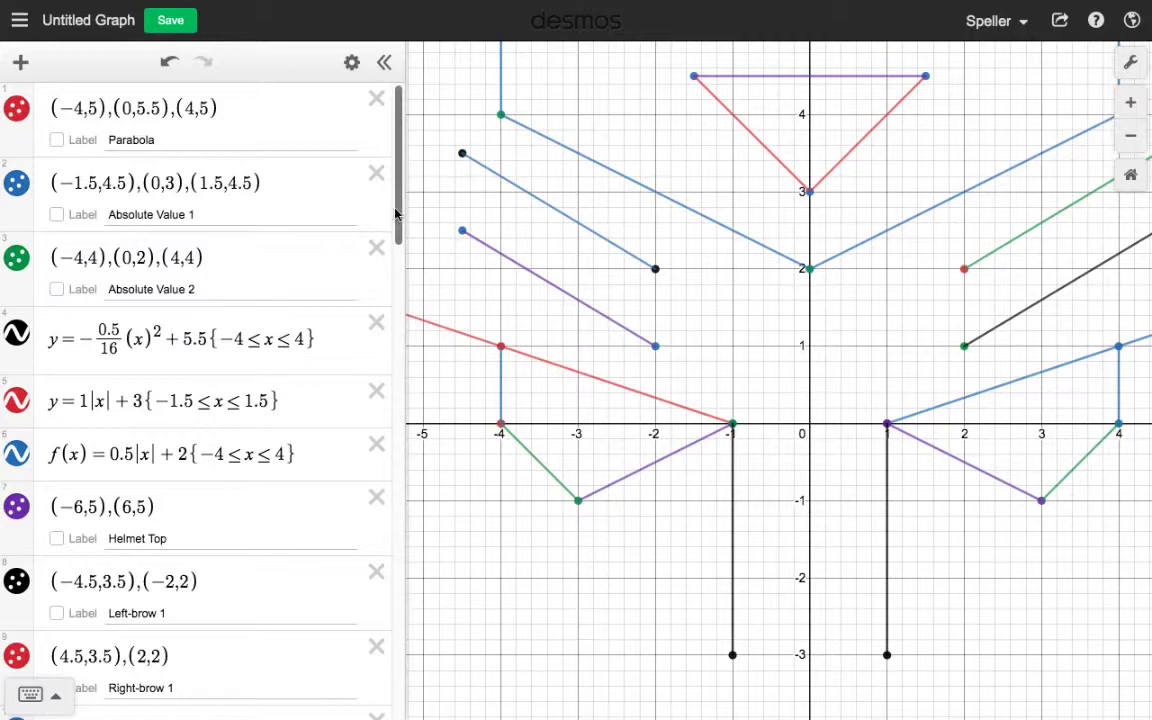
# Add the point (-1.5,f(1.5)) on the large V as a new expression below the nose lines.
pyautogui.moveTo(395, 213); pyautogui.dragTo(430, 700)
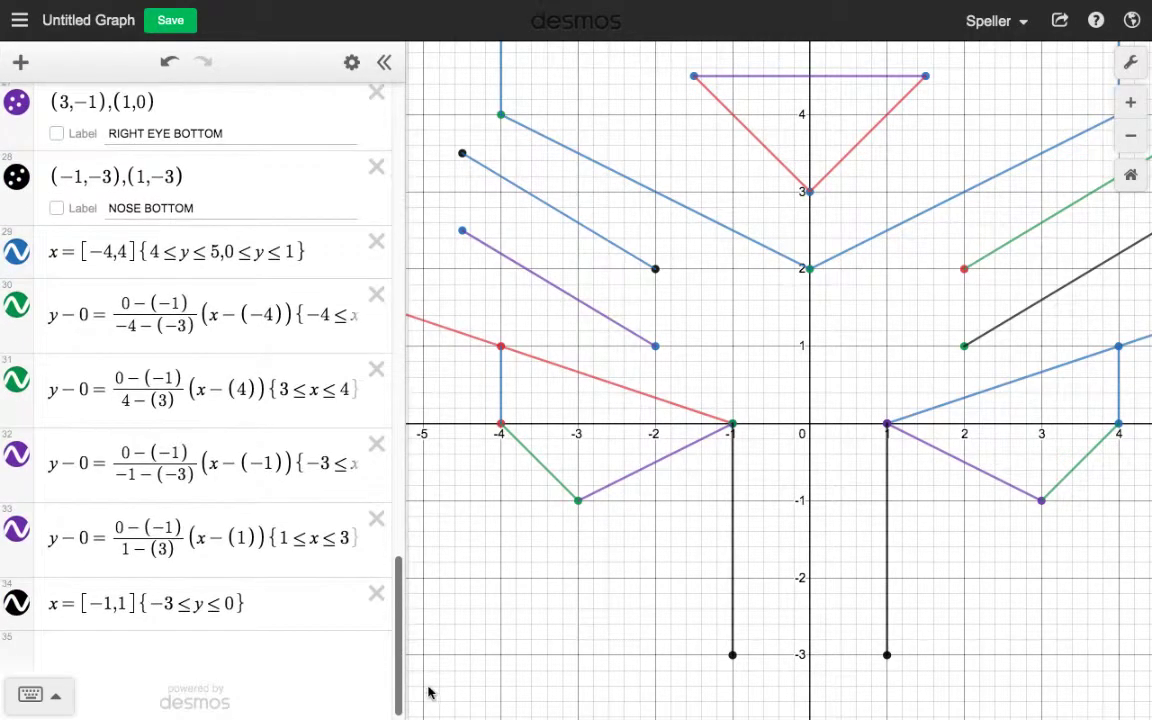
pyautogui.click(195, 660)
pyautogui.write('f(')
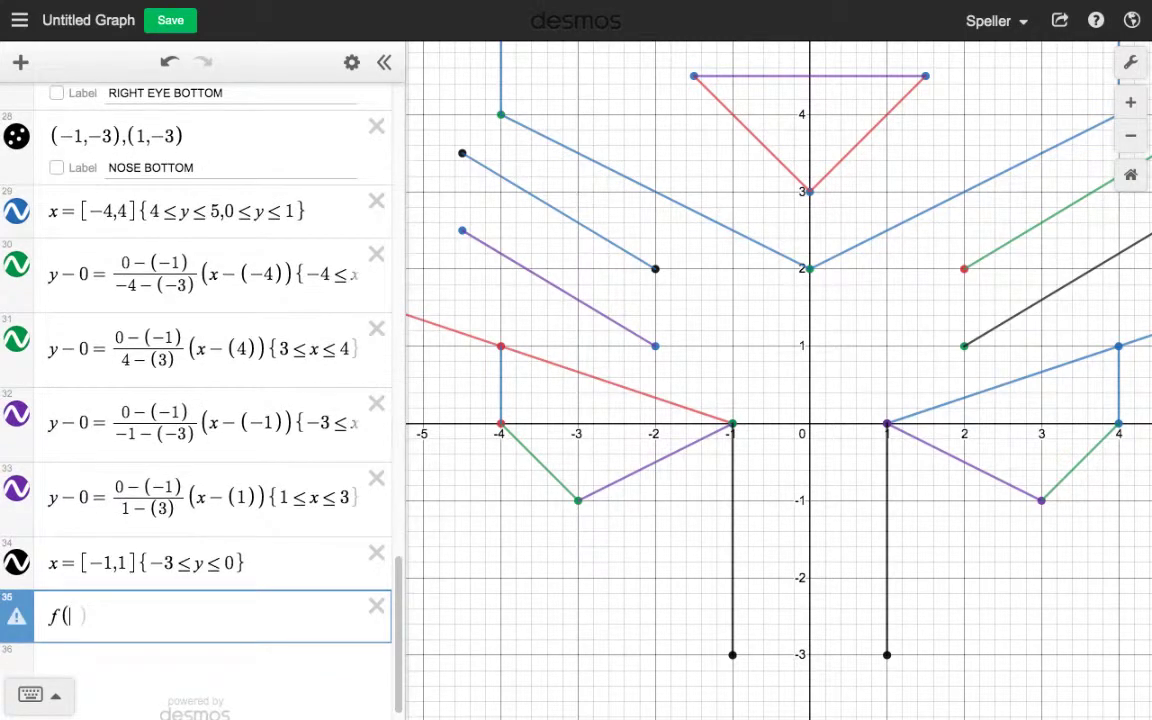
pyautogui.press('BackSpace')
pyautogui.press('BackSpace')
pyautogui.write('(1,')
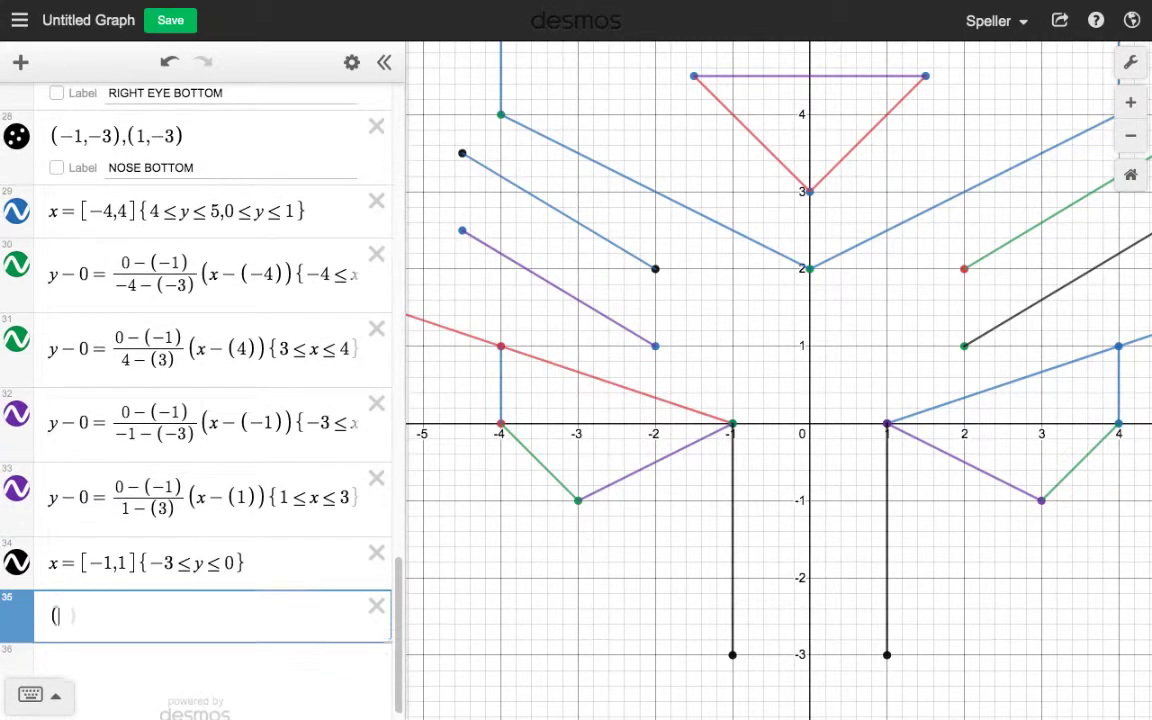
pyautogui.press('BackSpace')
pyautogui.press('BackSpace')
pyautogui.write('-1')
pyautogui.write('.5,(')
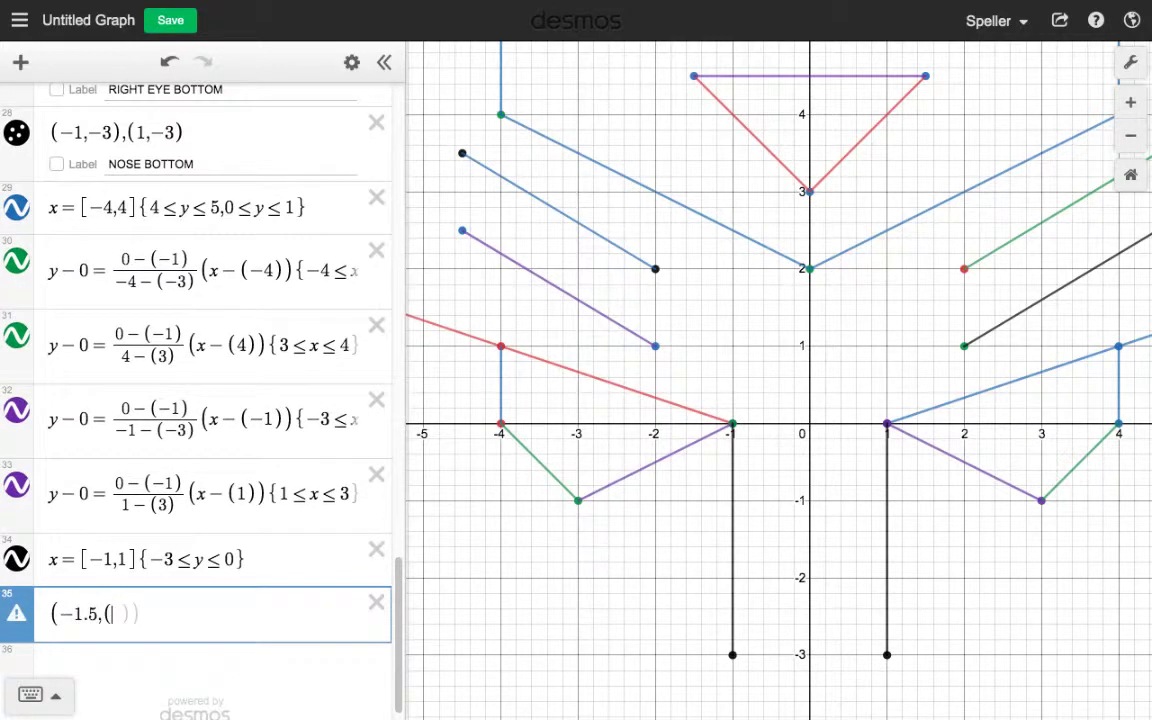
pyautogui.press('BackSpace')
pyautogui.write('f(1.5))')
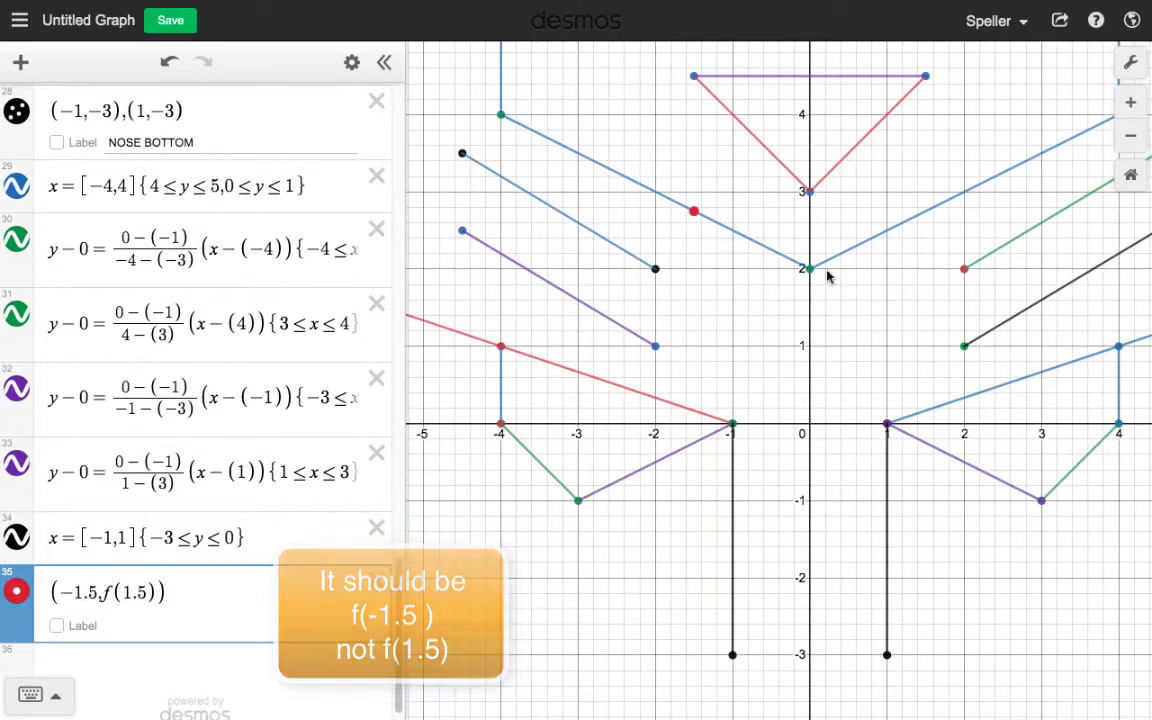
# Append a second point (1.5,f(1.5)) to the same expression for the V's other side.
pyautogui.write(',')
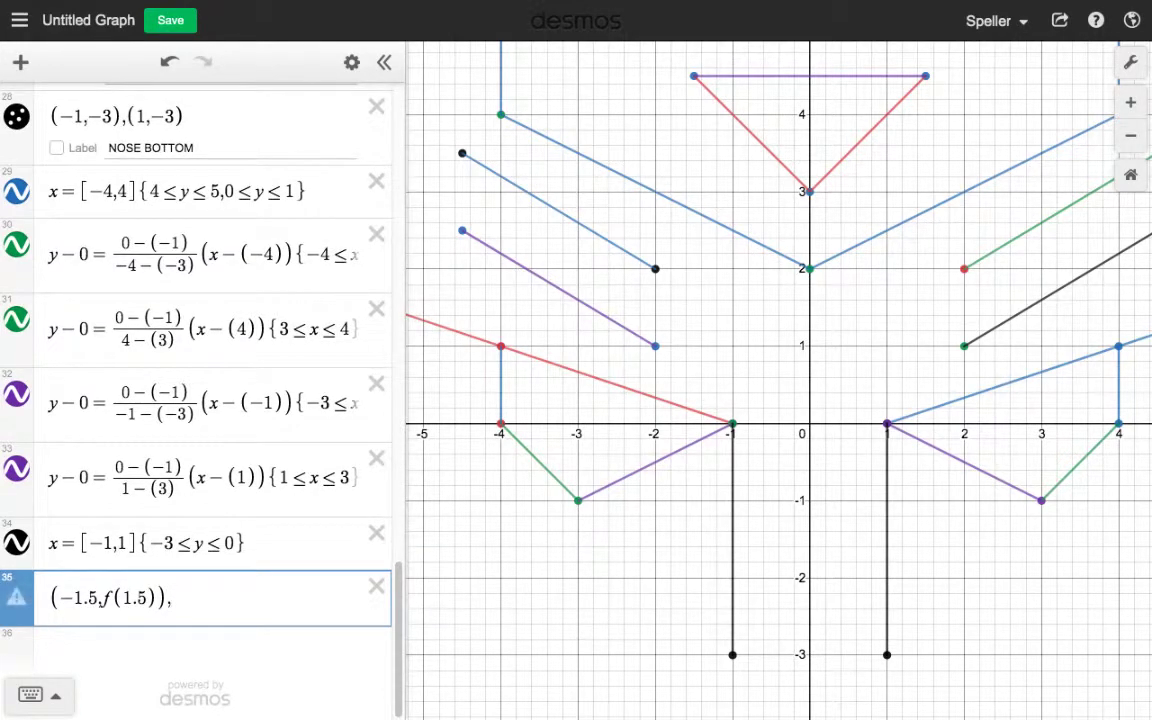
pyautogui.write('(1.5,(')
pyautogui.press('BackSpace')
pyautogui.write('f')
pyautogui.write('(1.5,f(1')
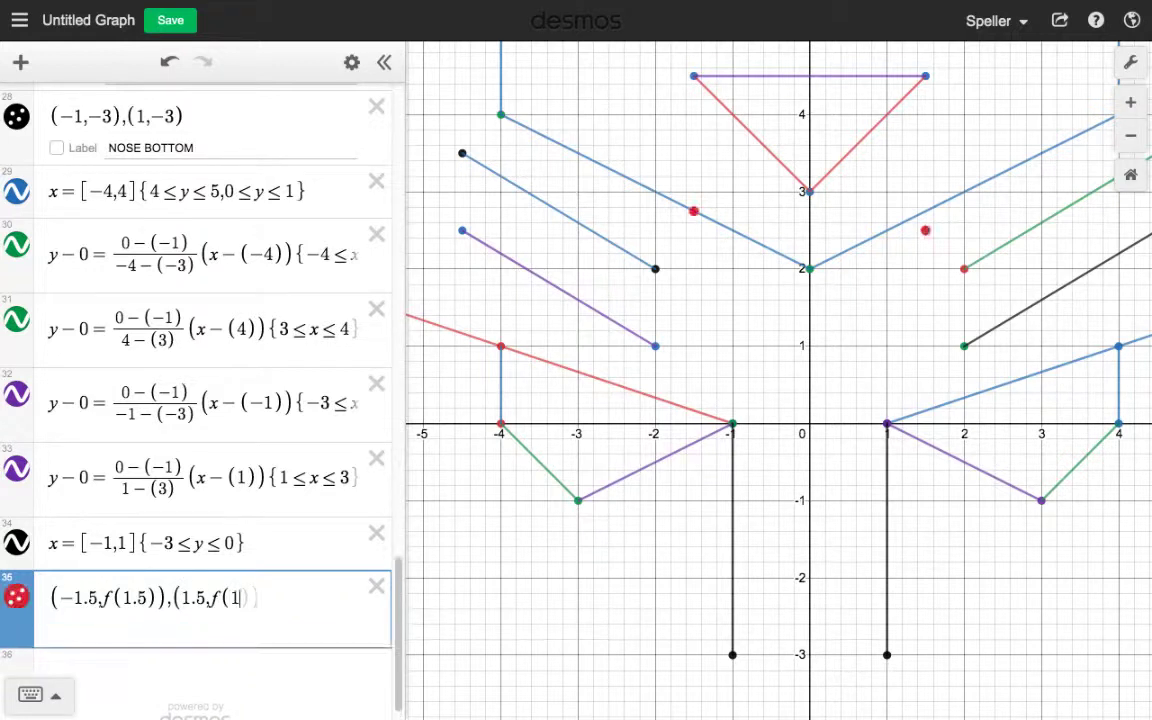
pyautogui.write('.')
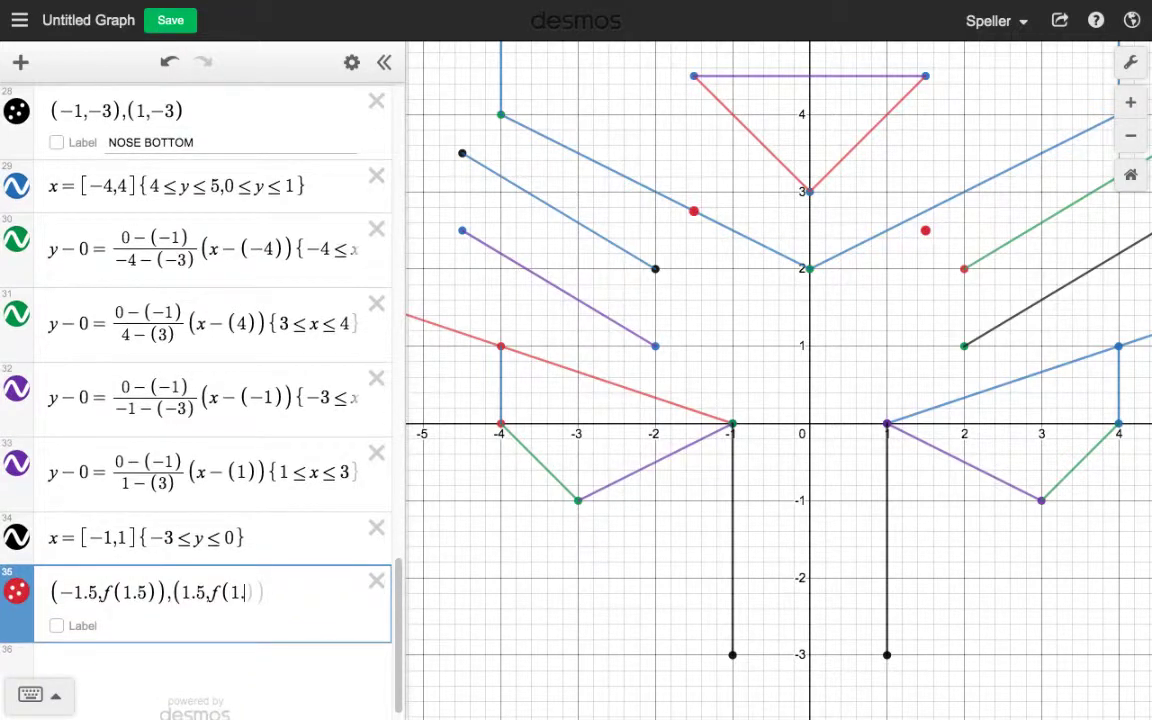
pyautogui.write('5)),(1.5,f(1.5')
# Display the coordinates of the two new points on the V and of both inner eye corners.
pyautogui.click(925, 211)
pyautogui.click(694, 211)
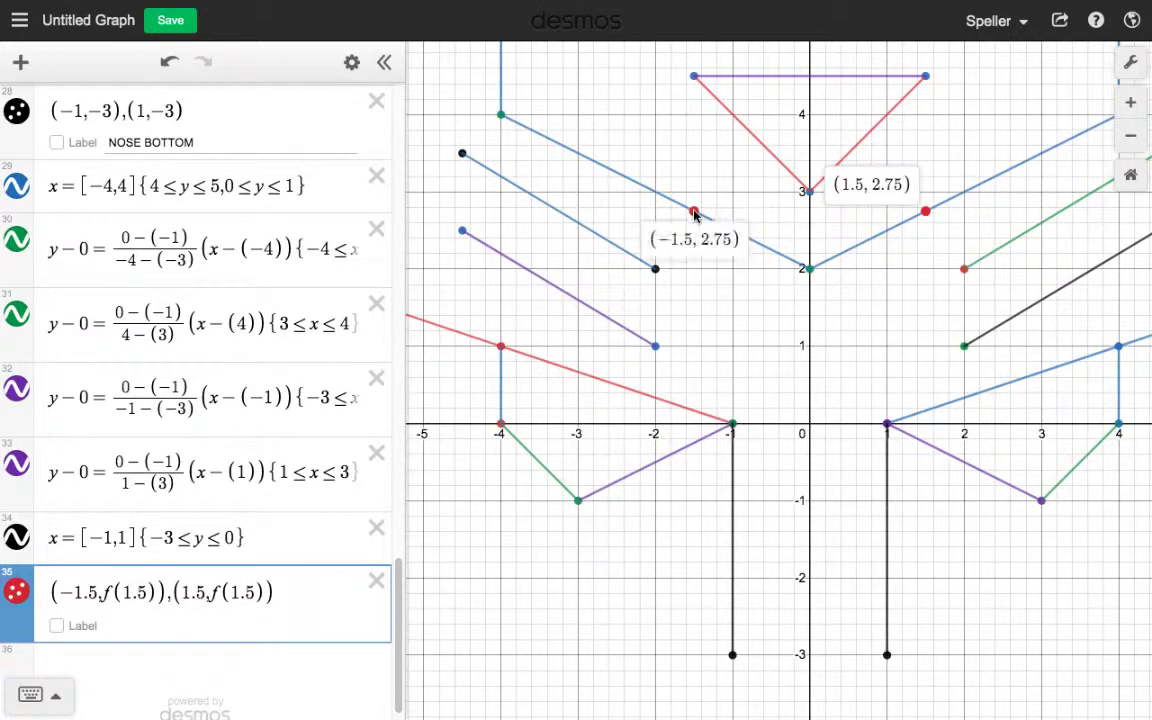
pyautogui.click(732, 424)
pyautogui.click(887, 424)
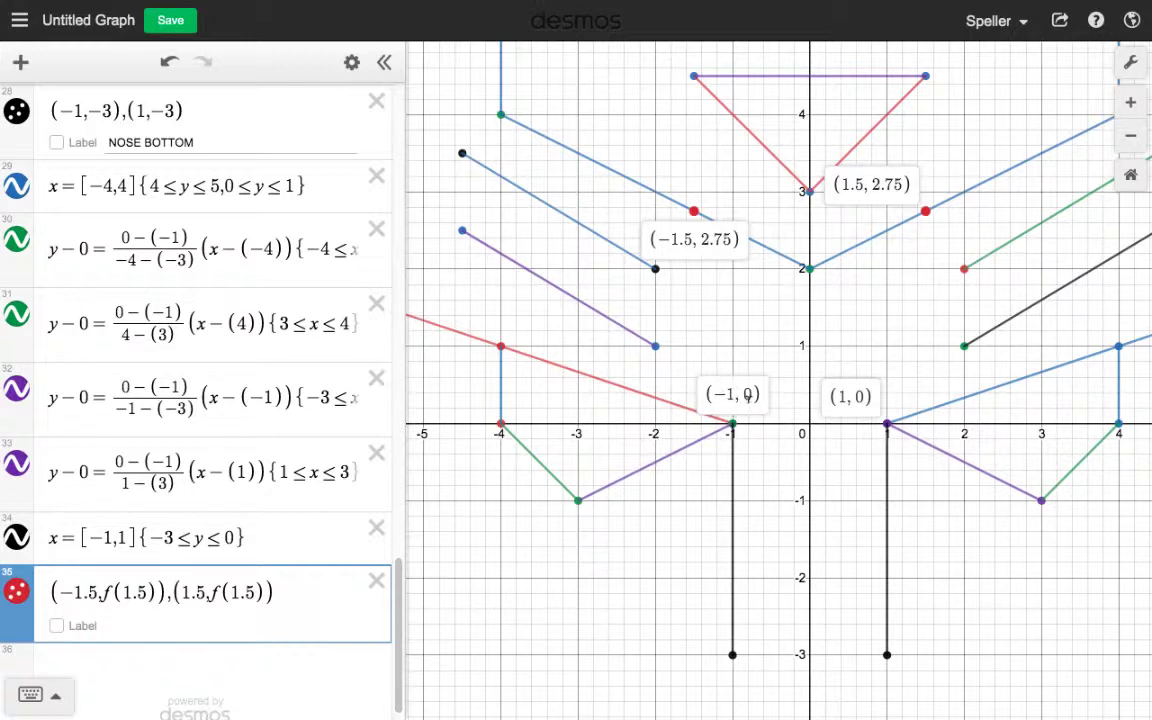
# Enter y-0=m(x-(-1)) as a new expression for a line through the inner eye corner at (-1,0).
pyautogui.click(160, 670)
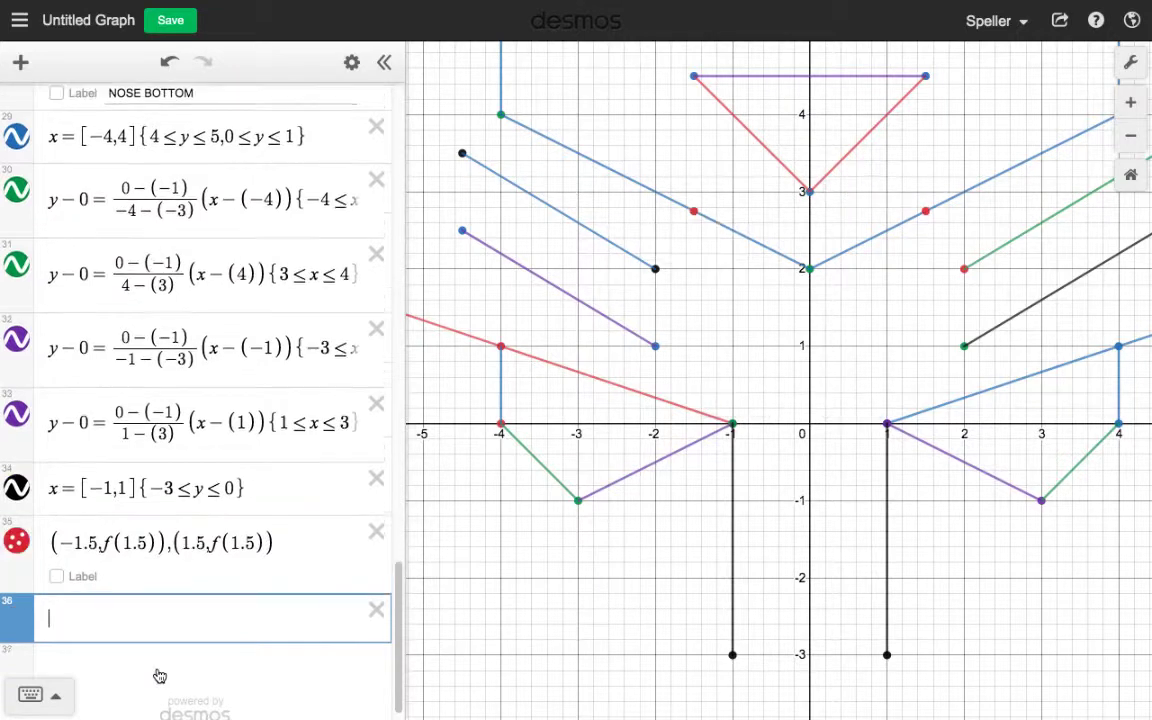
pyautogui.write('y-0=m')
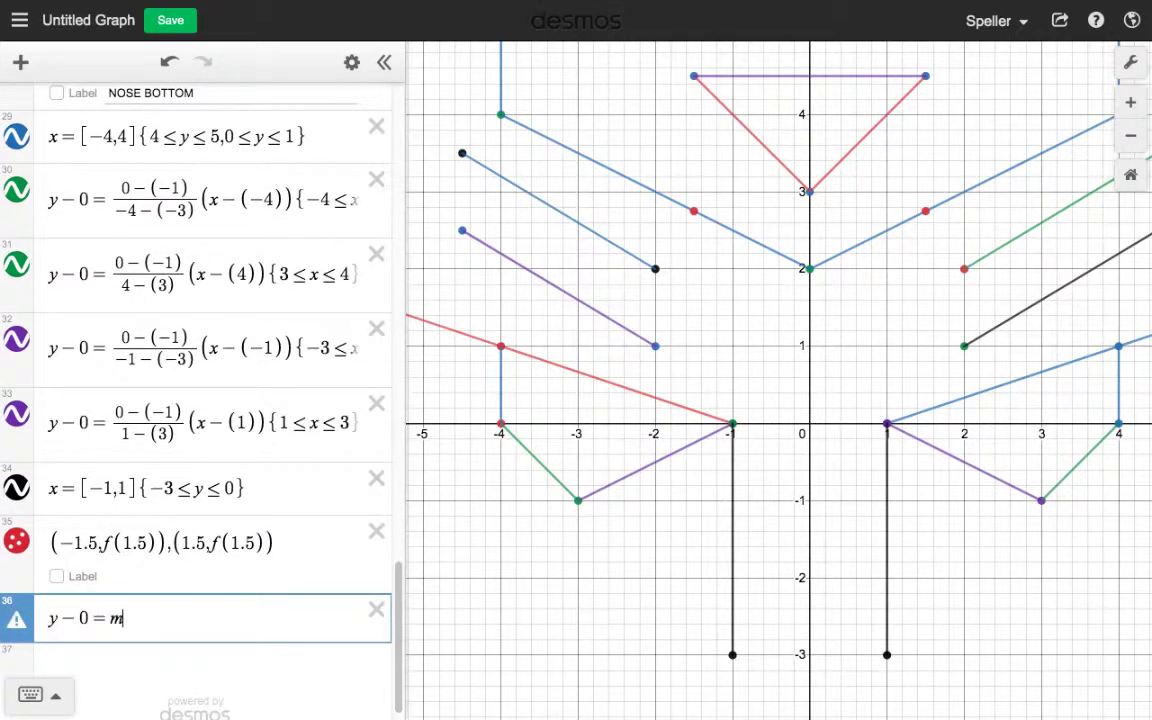
pyautogui.write('(x-(-1')
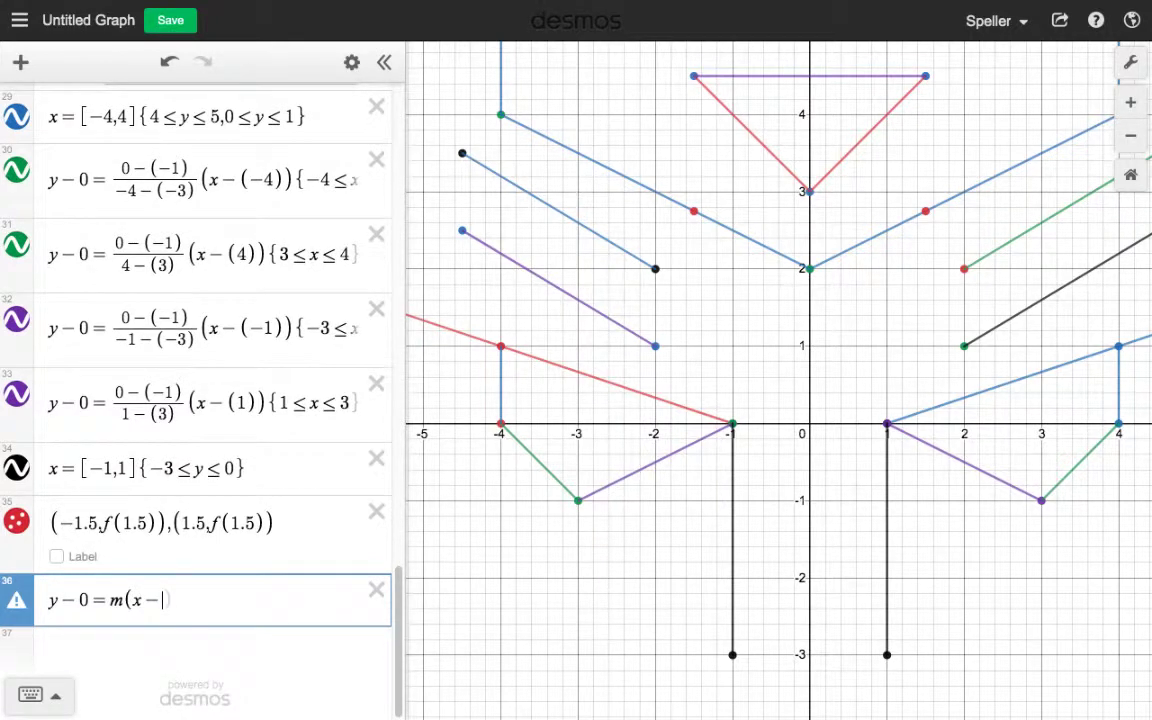
pyautogui.write('))')
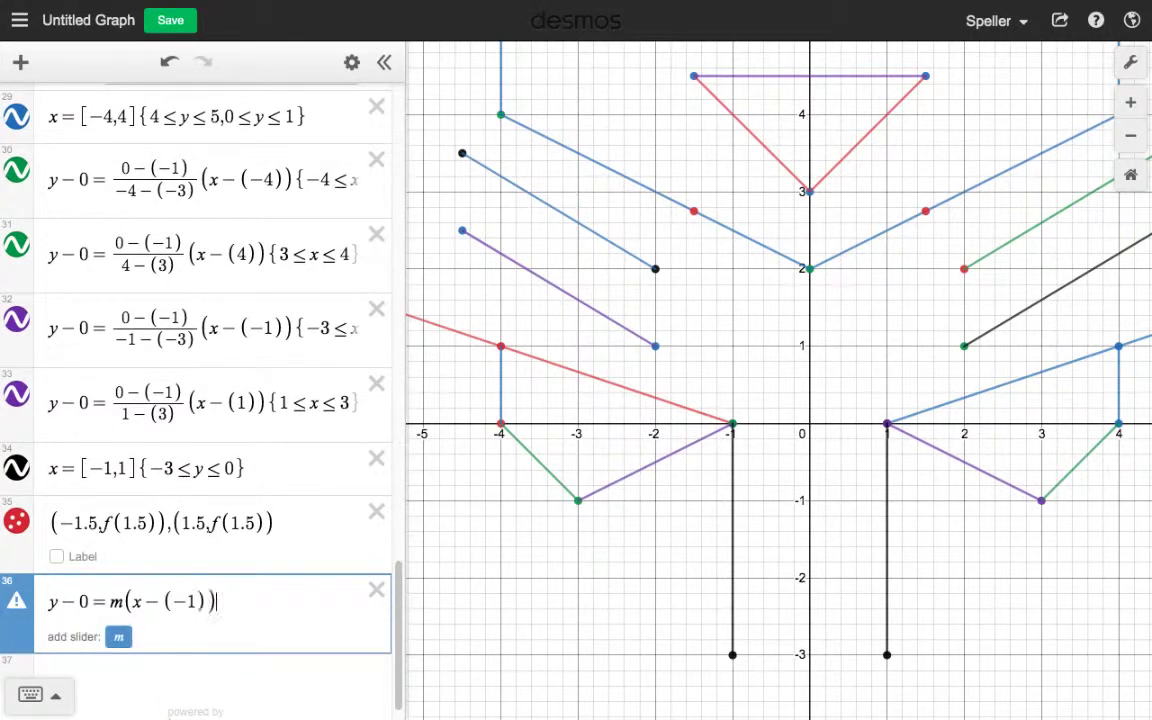
# Replace the slope m in the new line equation with a fraction whose numerator is f(-1.5)-0.
pyautogui.click(163, 601)
pyautogui.press('Delete')
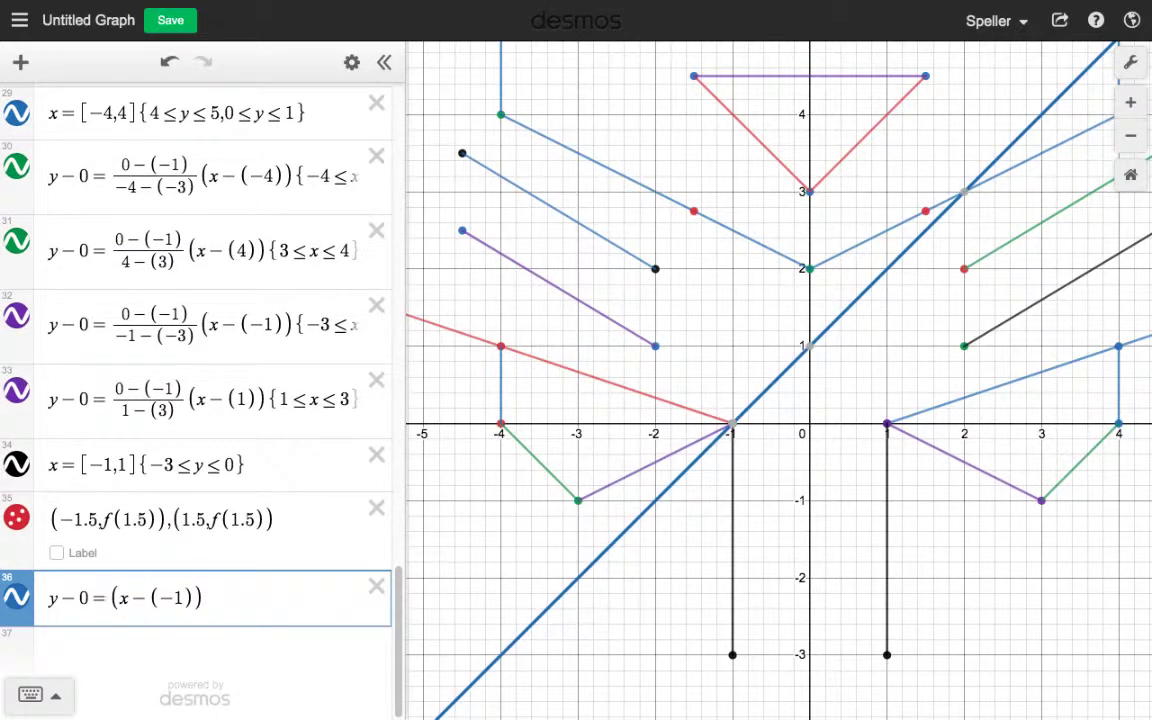
pyautogui.write('/')
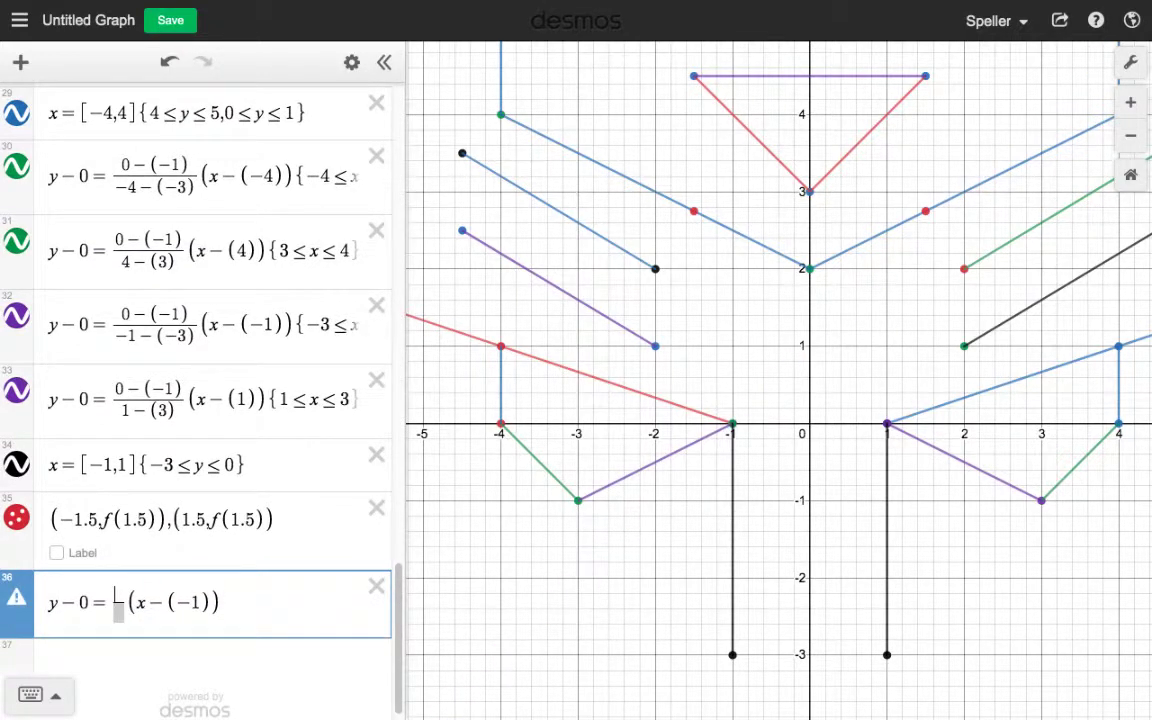
pyautogui.write('f')
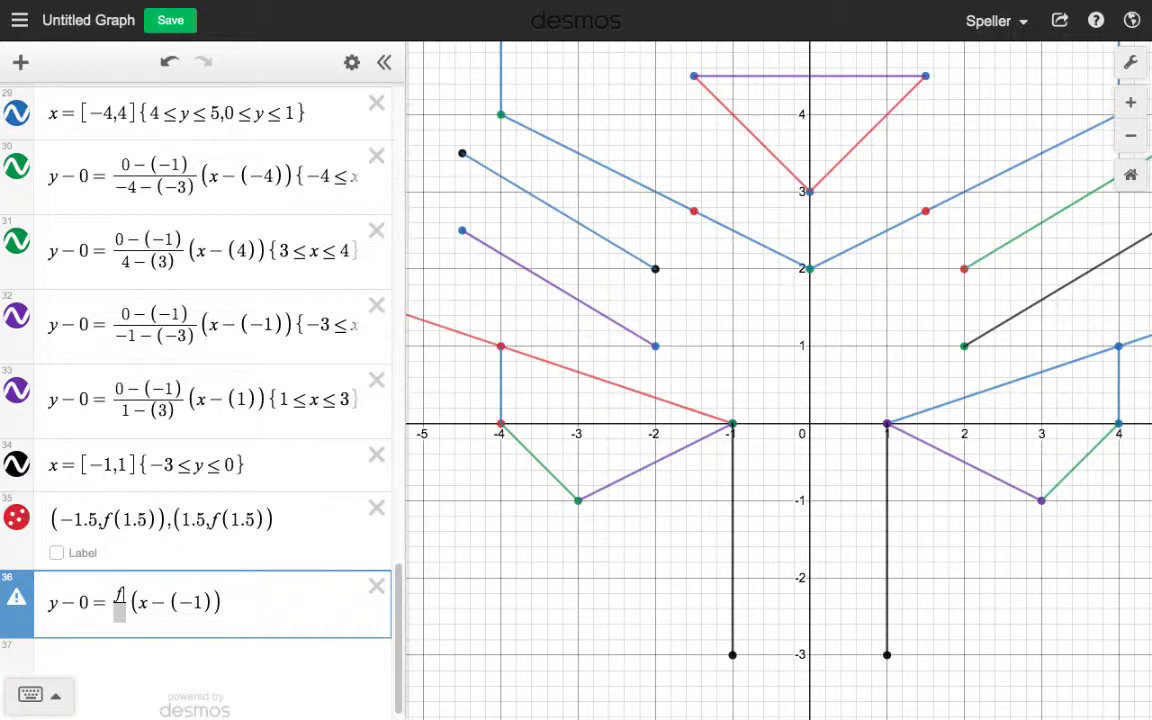
pyautogui.write('(-1')
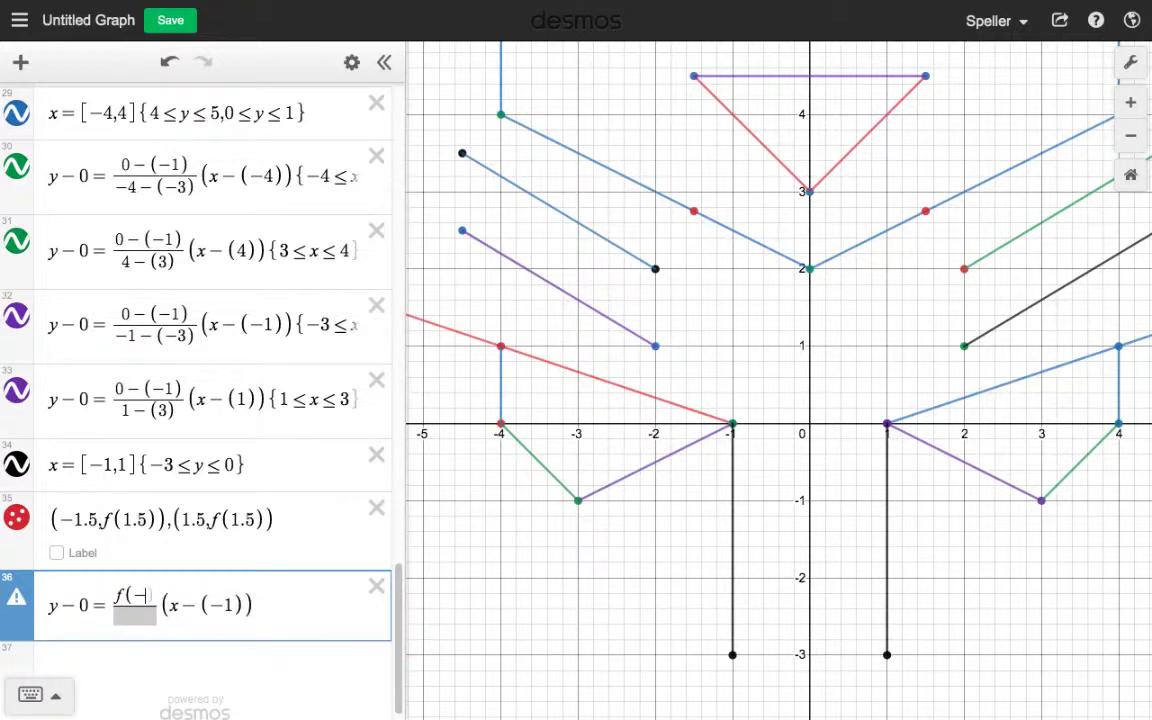
pyautogui.write(')')
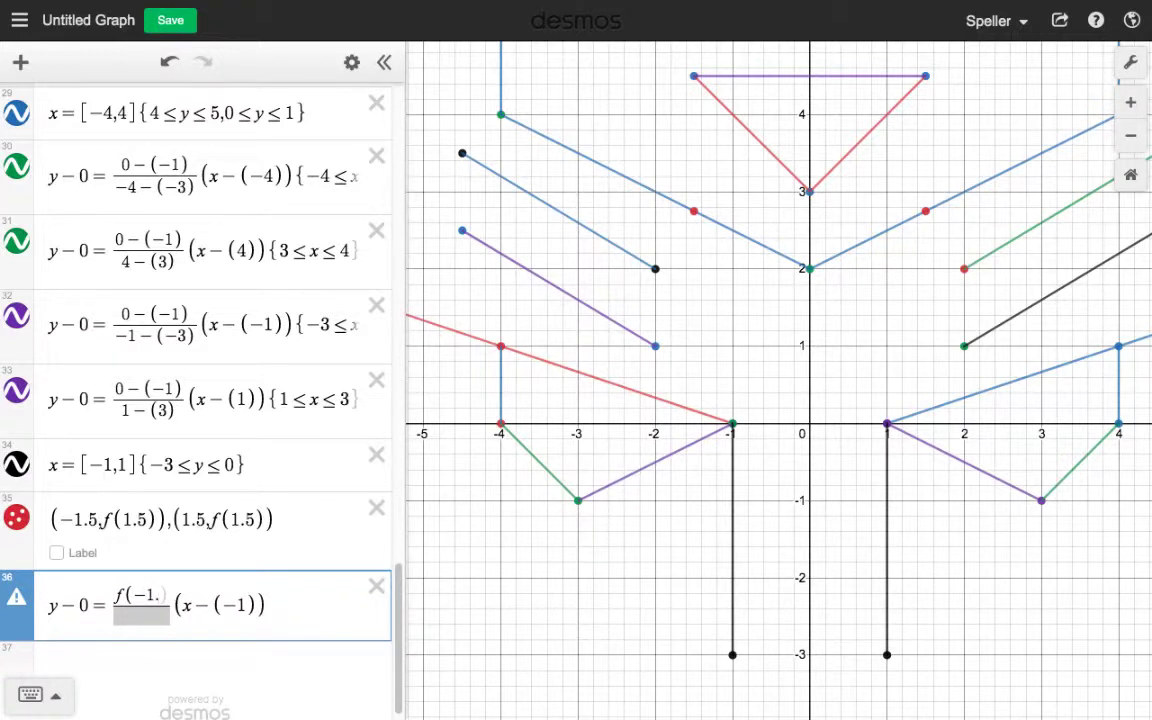
pyautogui.write('5')
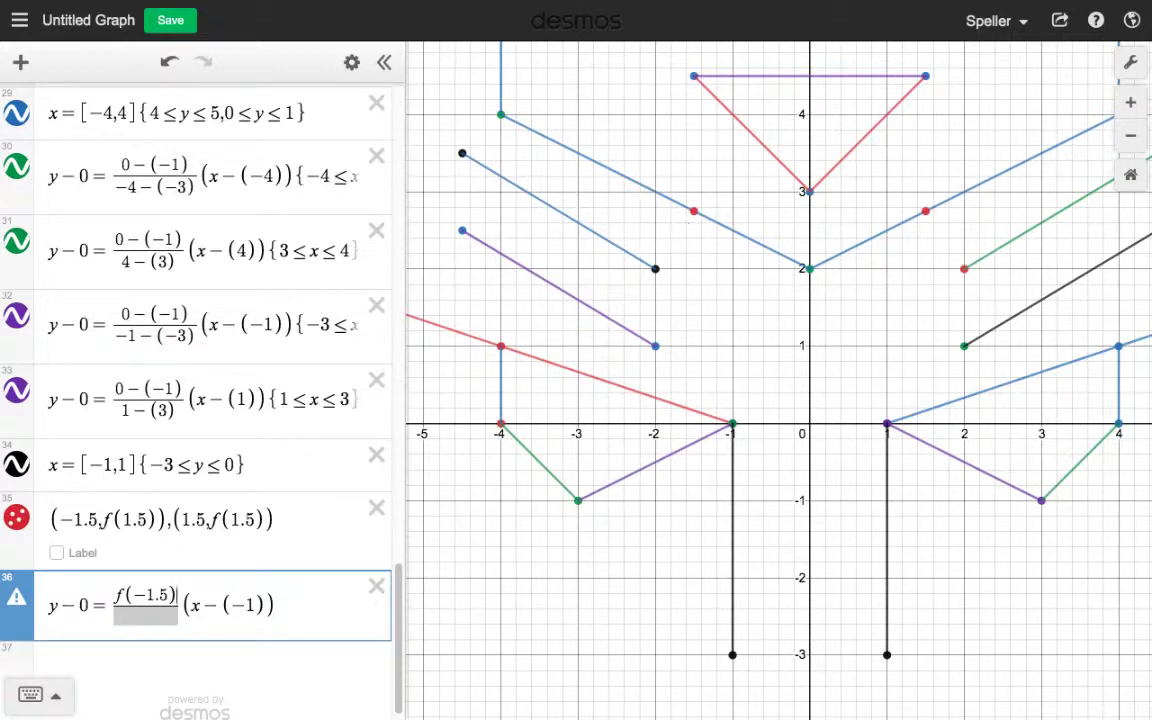
pyautogui.write('-')
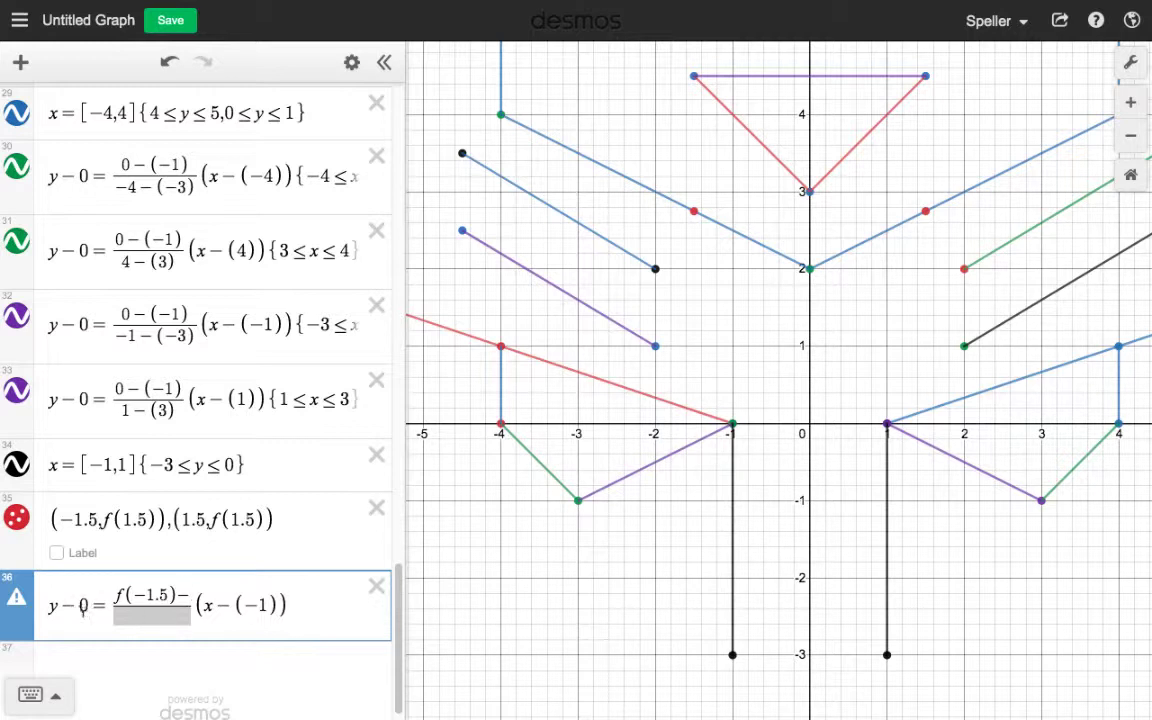
pyautogui.write('0')
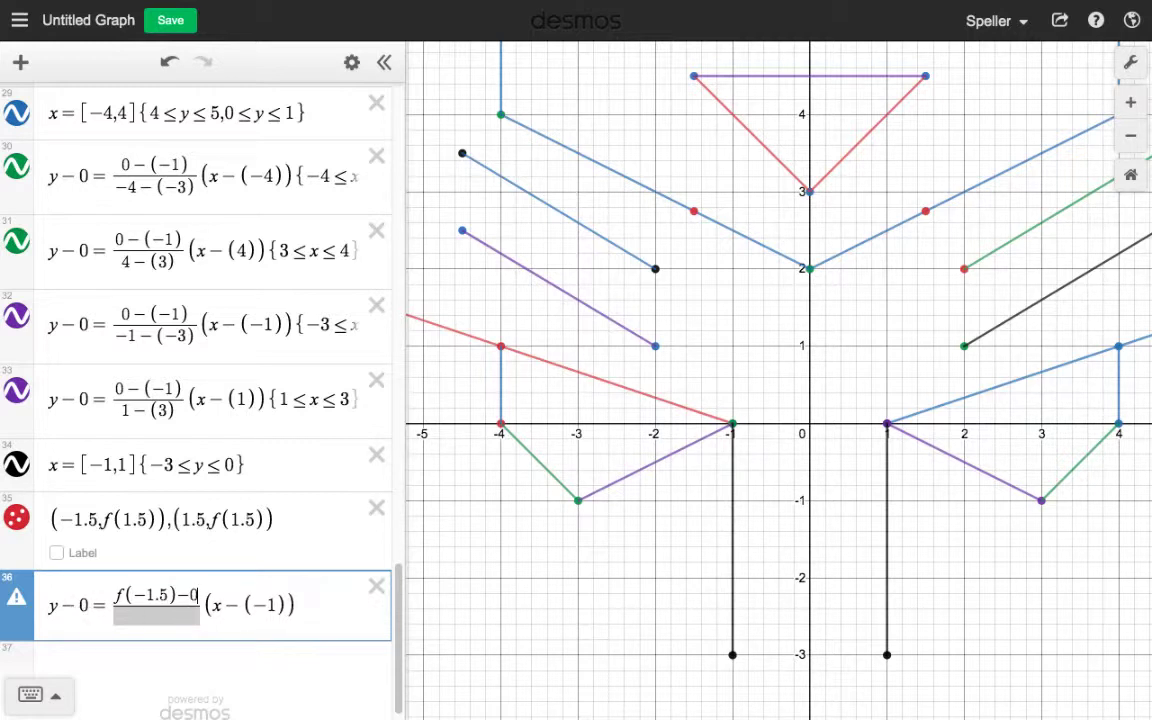
# Fill in the slope fraction's denominator as -1.5-(-1).
pyautogui.press('Down')
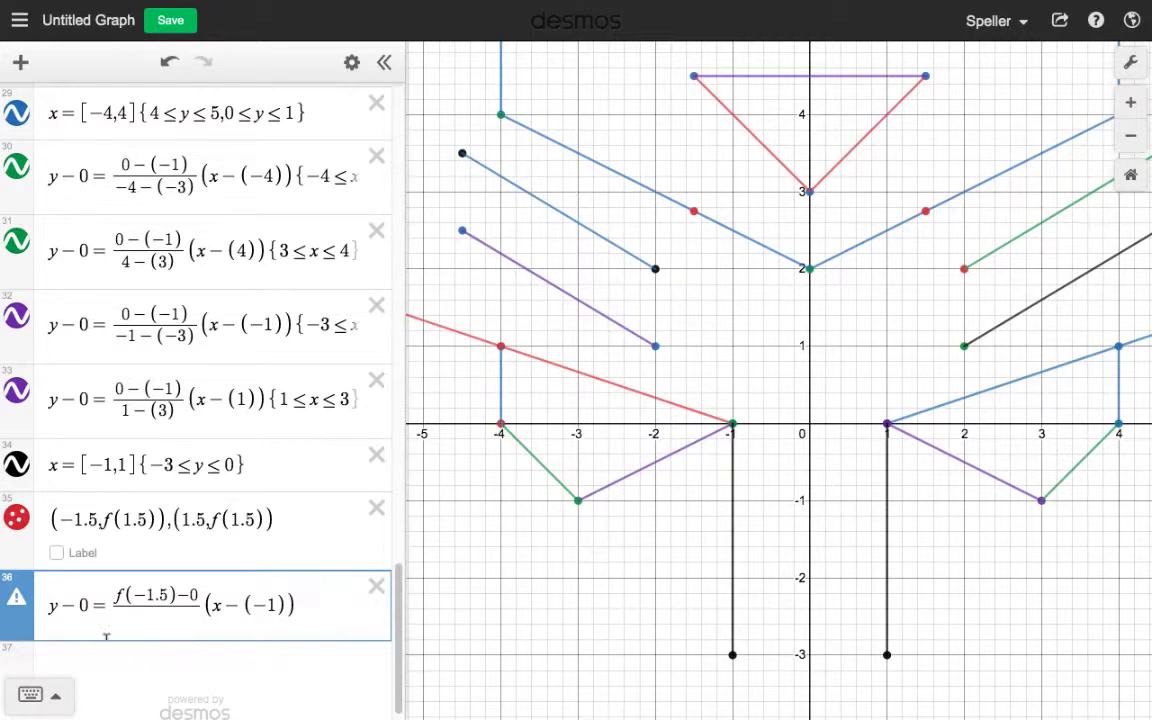
pyautogui.write('-1')
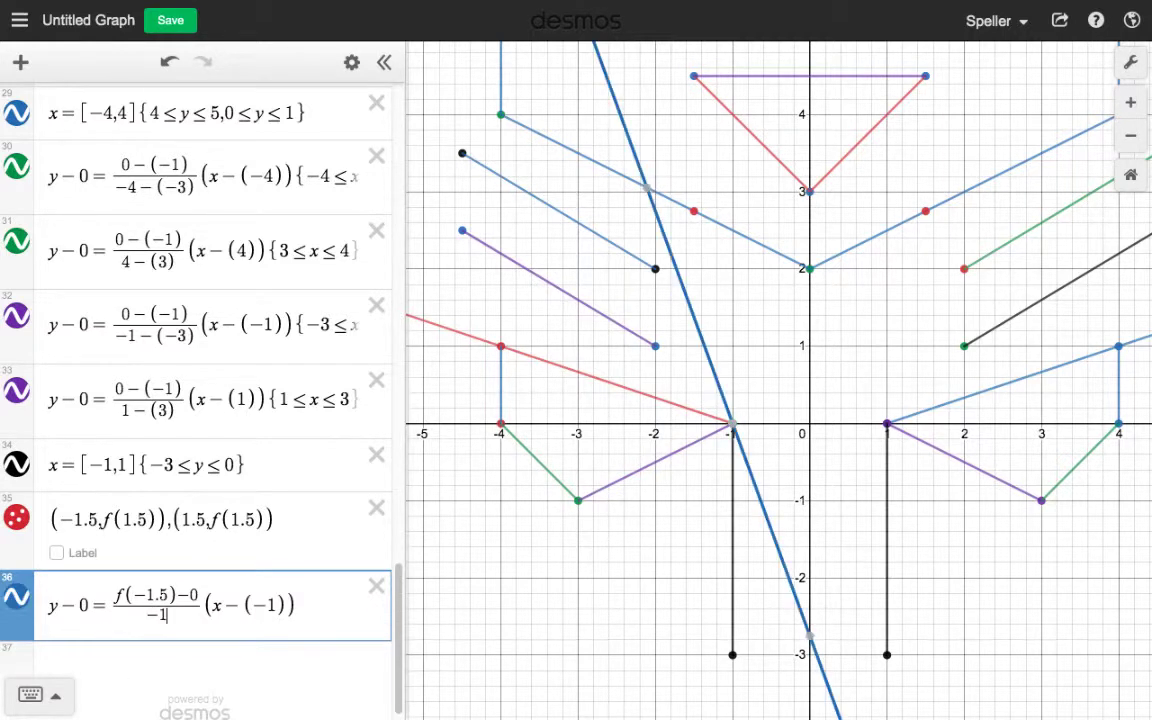
pyautogui.write('.5')
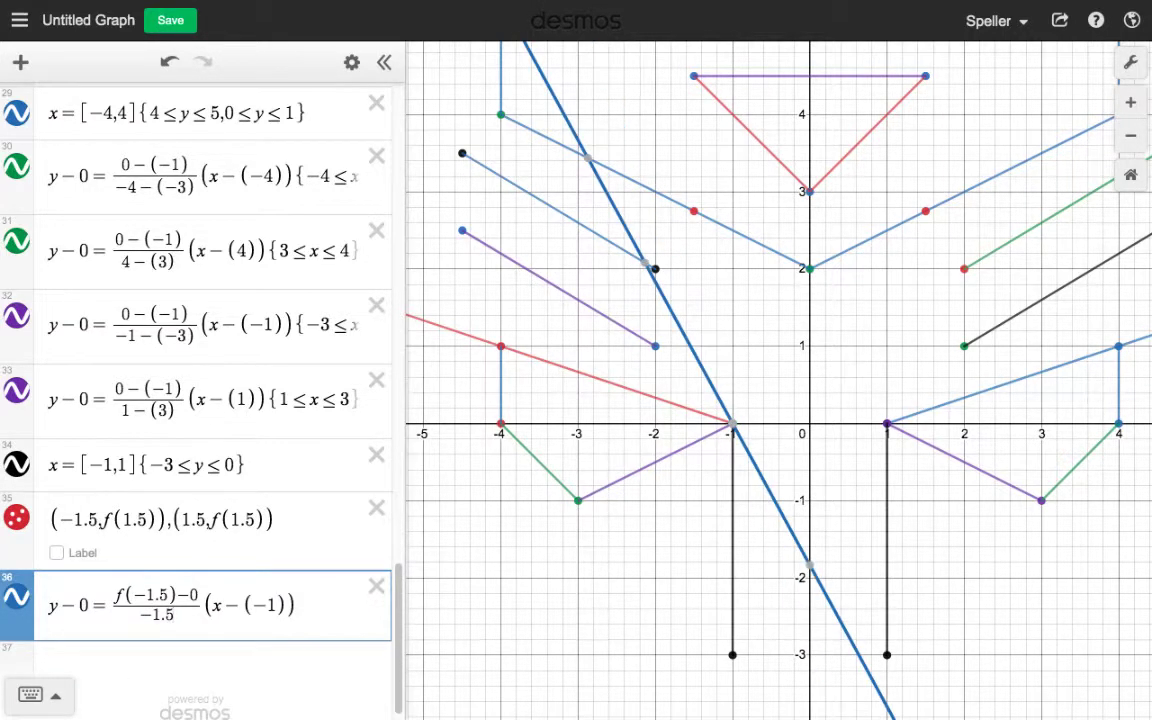
pyautogui.write('-')
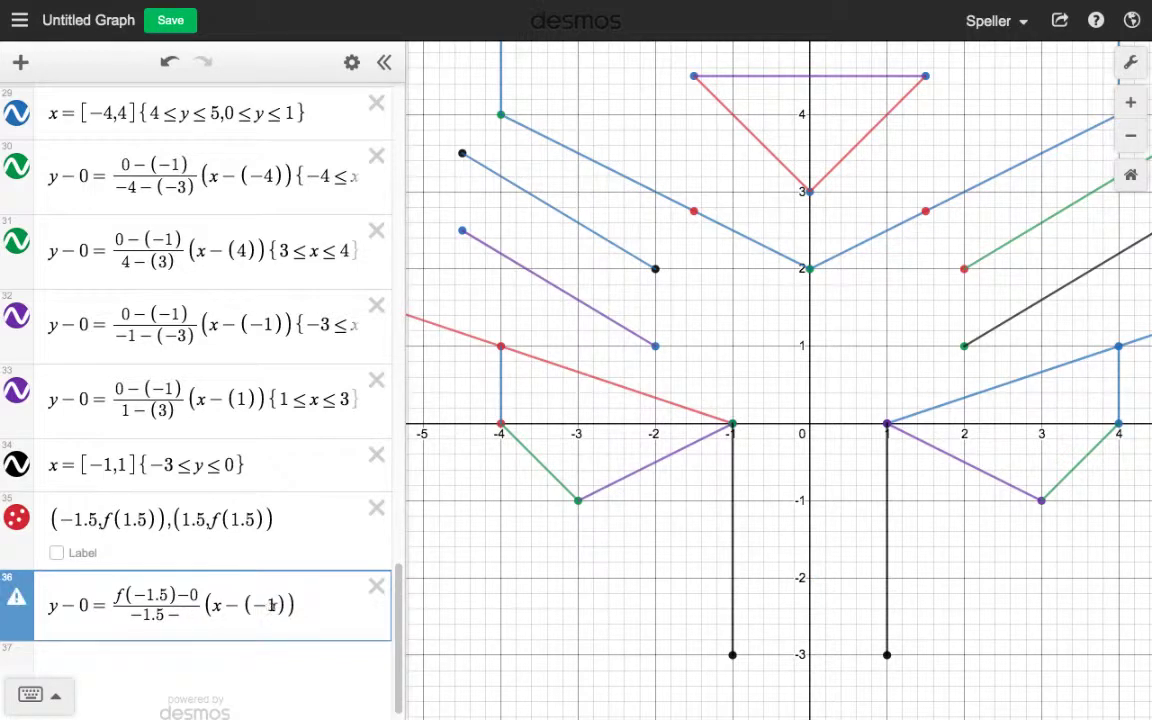
pyautogui.click(734, 427)
pyautogui.click(176, 617)
pyautogui.write('(-1')
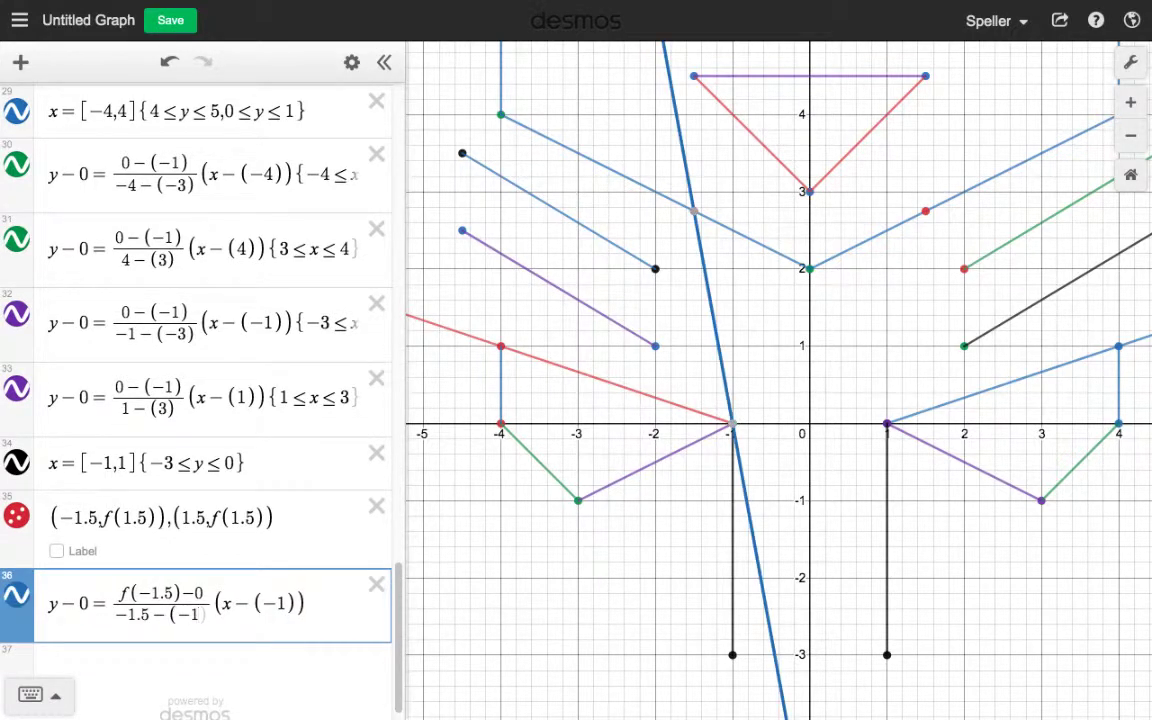
# Widen the expression list and restrict the new line with {-1.5≤x≤1}.
pyautogui.moveTo(697, 218)
pyautogui.moveTo(735, 427)
pyautogui.moveTo(405, 518); pyautogui.dragTo(527, 532)
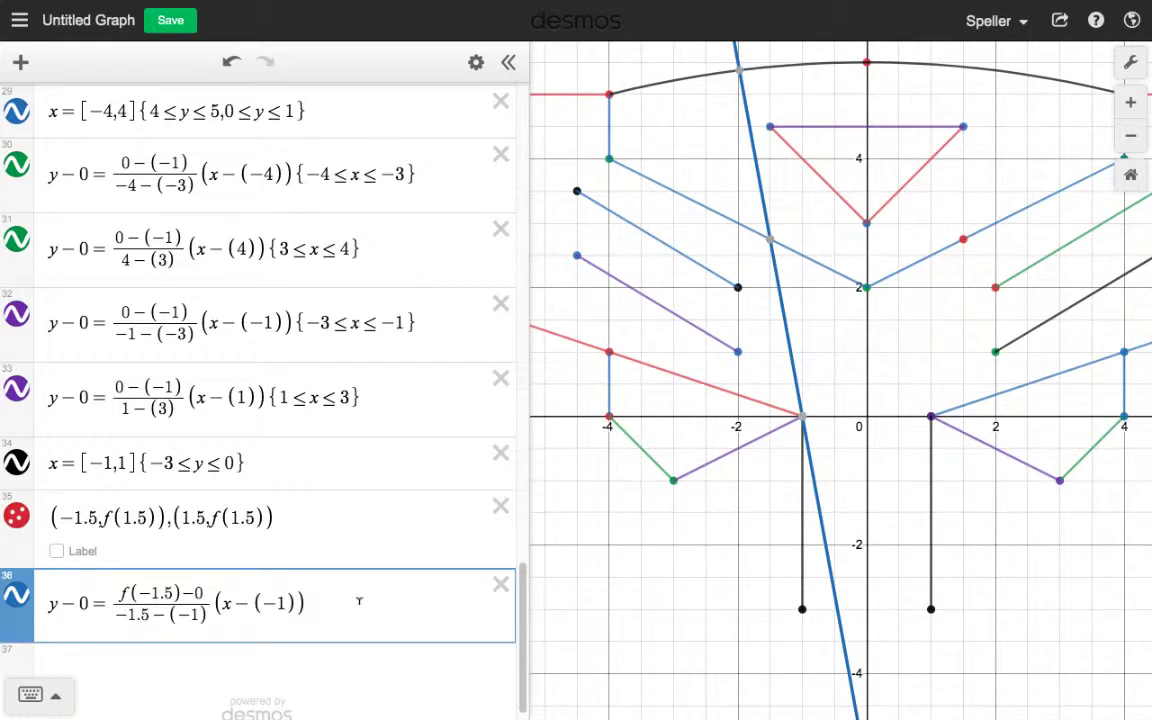
pyautogui.write('(')
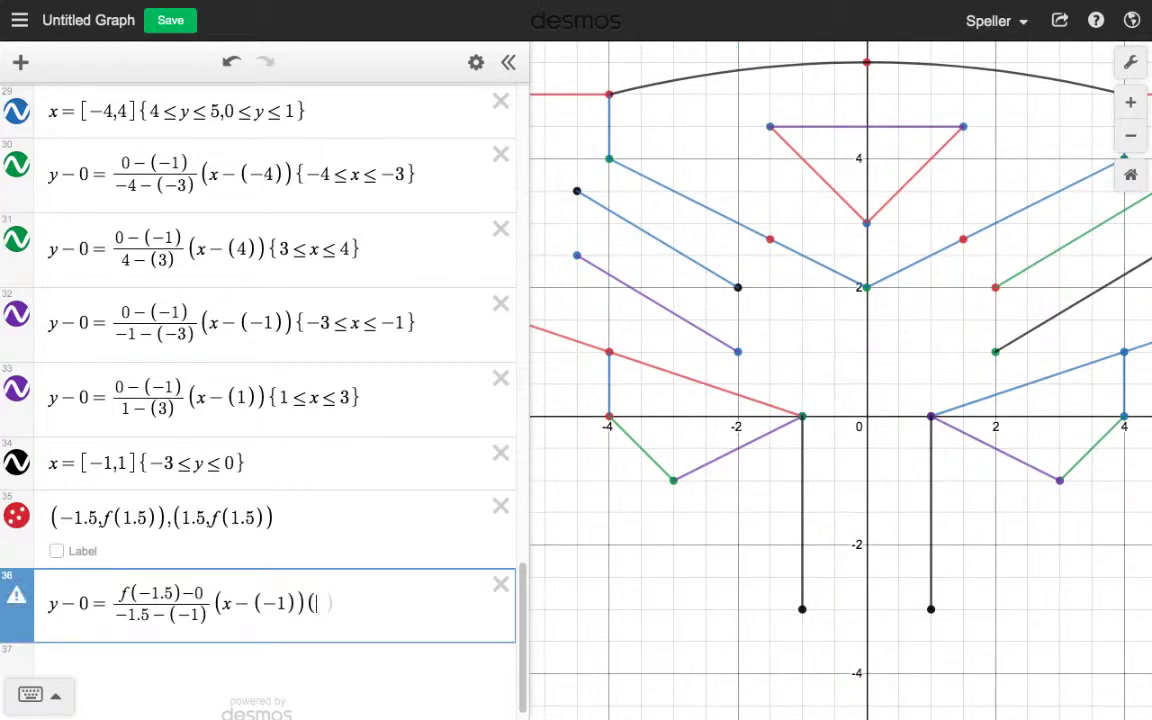
pyautogui.write('-1')
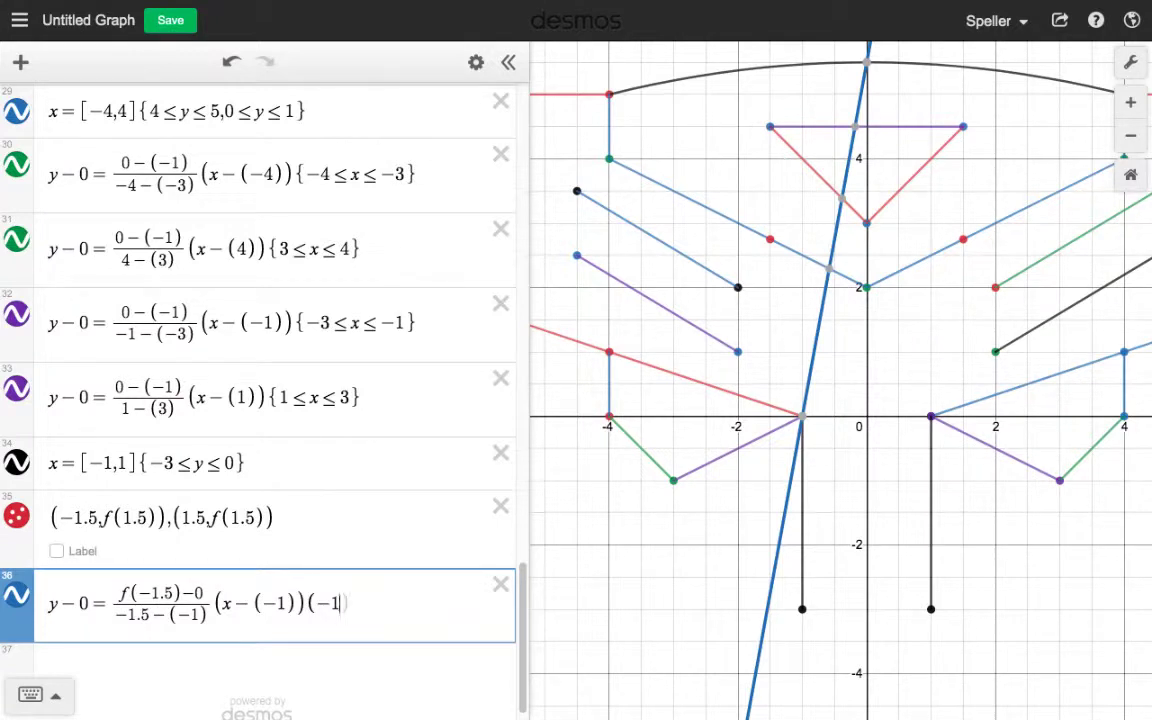
pyautogui.write('.5<')
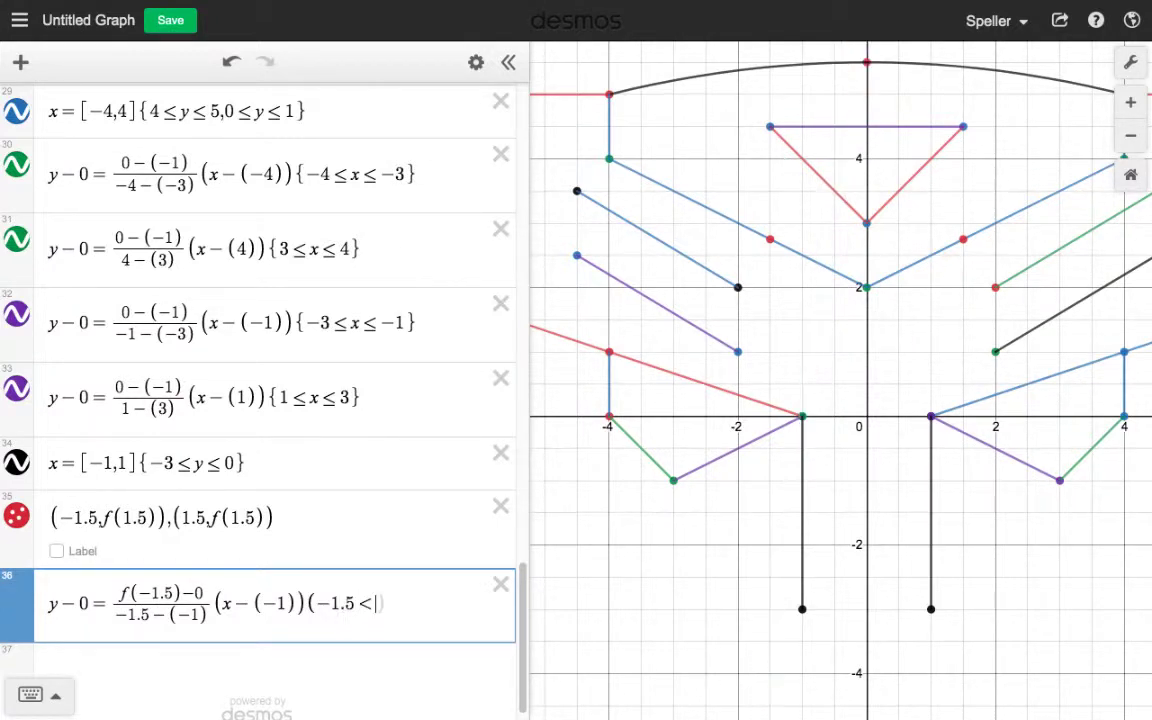
pyautogui.press('BackSpace')
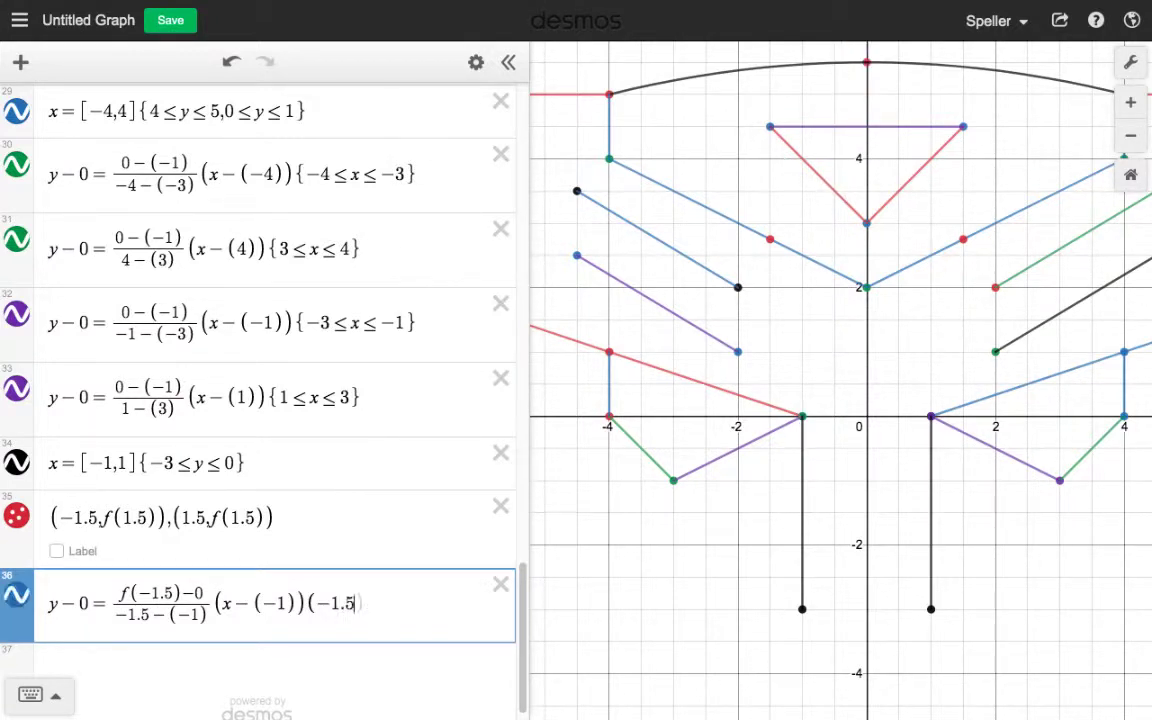
pyautogui.write('<=x<')
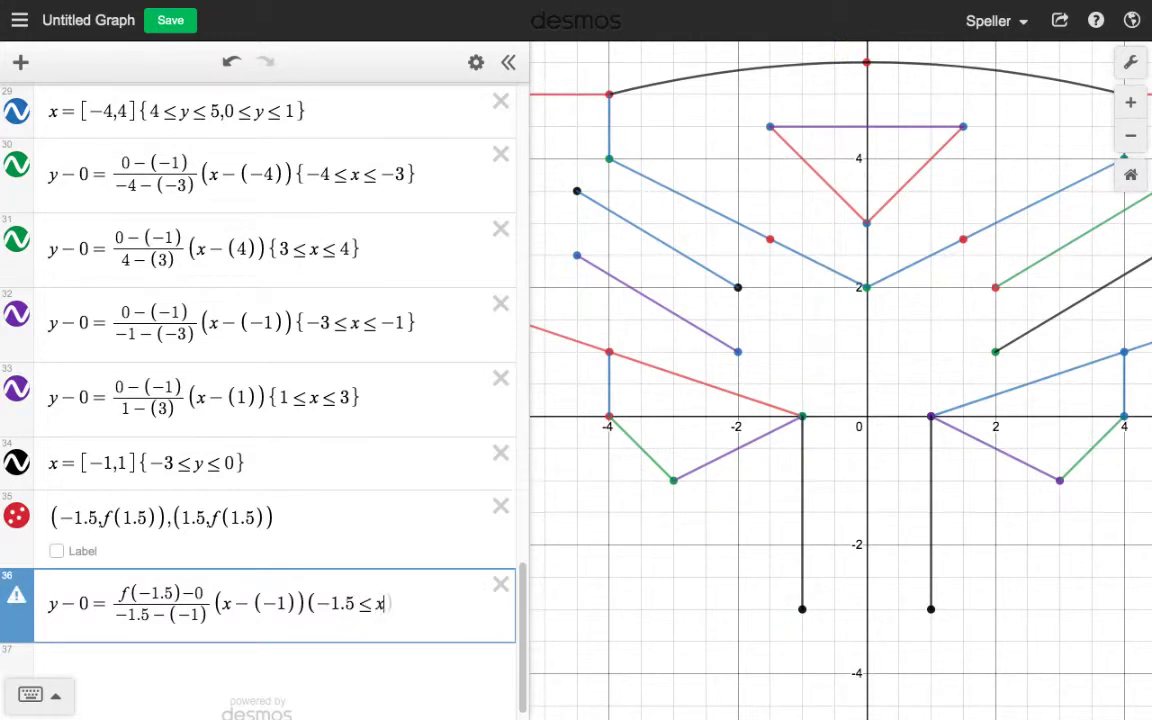
pyautogui.write('=1}')
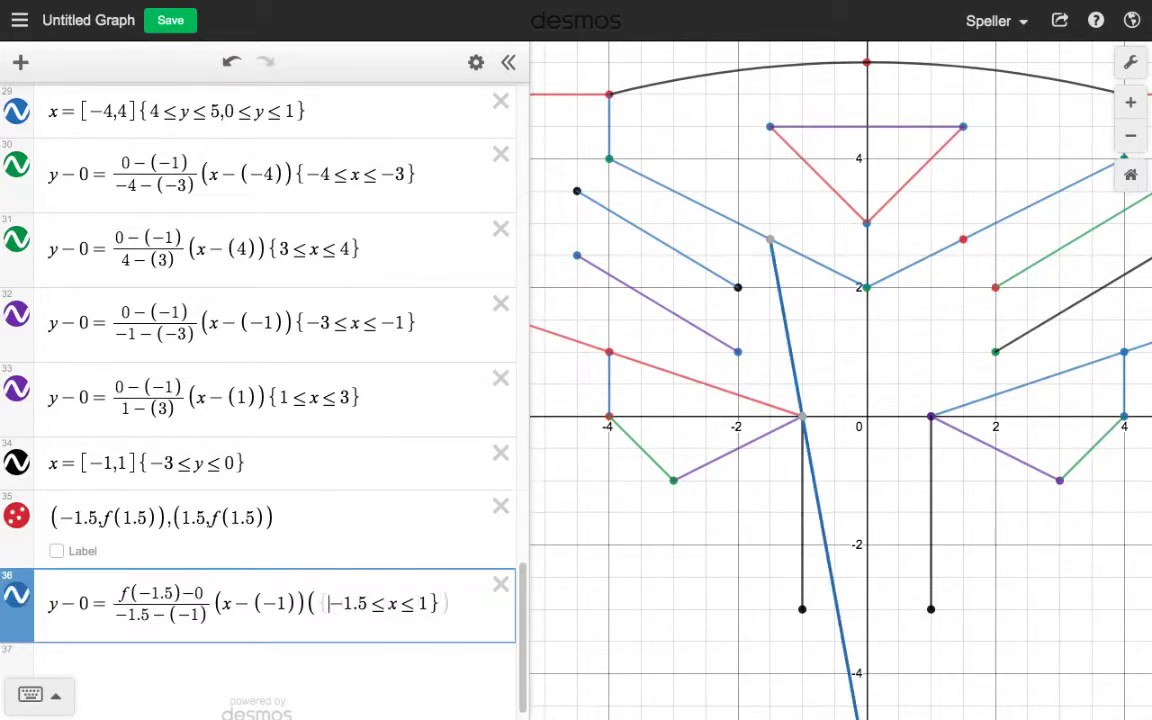
pyautogui.press('BackSpace')
pyautogui.click(317, 603)
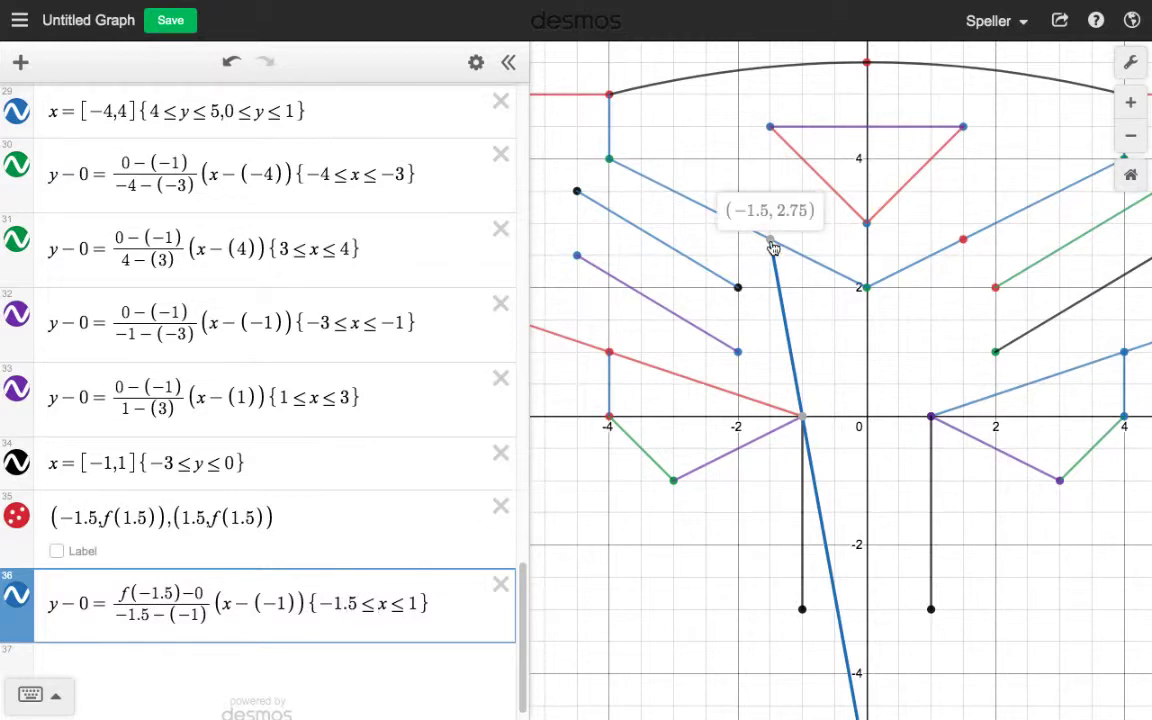
# Change the upper limit of the line's x restriction to -1 and widen the expression list slightly.
pyautogui.moveTo(803, 420)
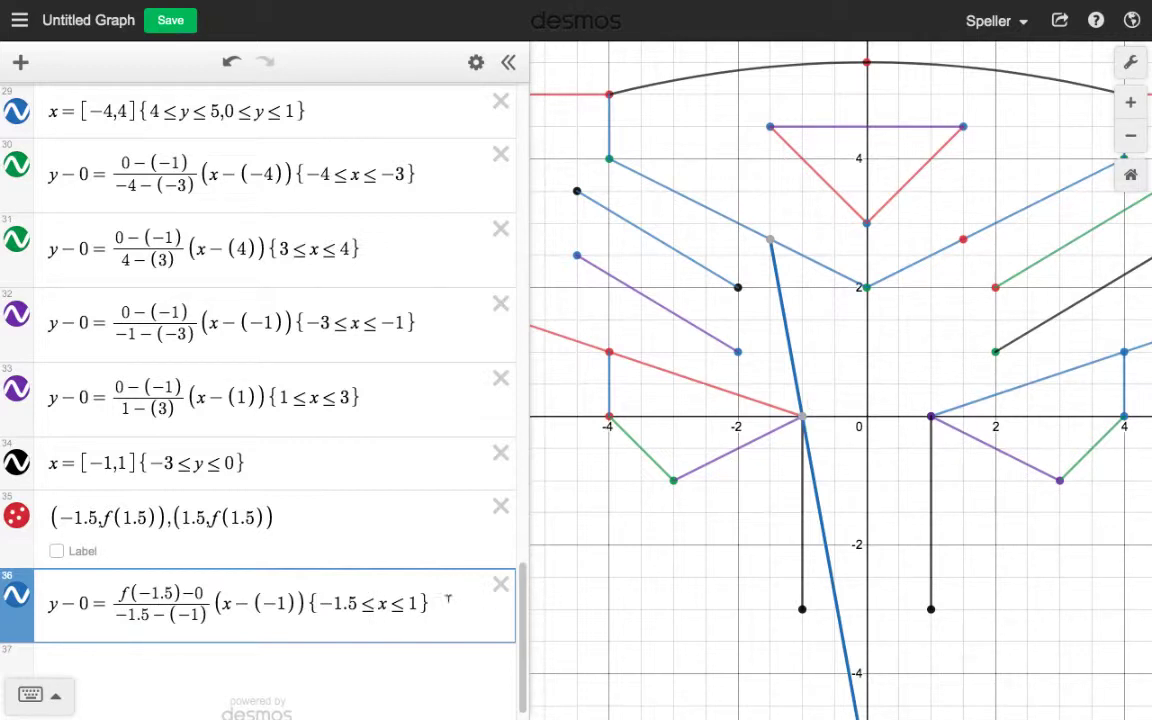
pyautogui.write('-')
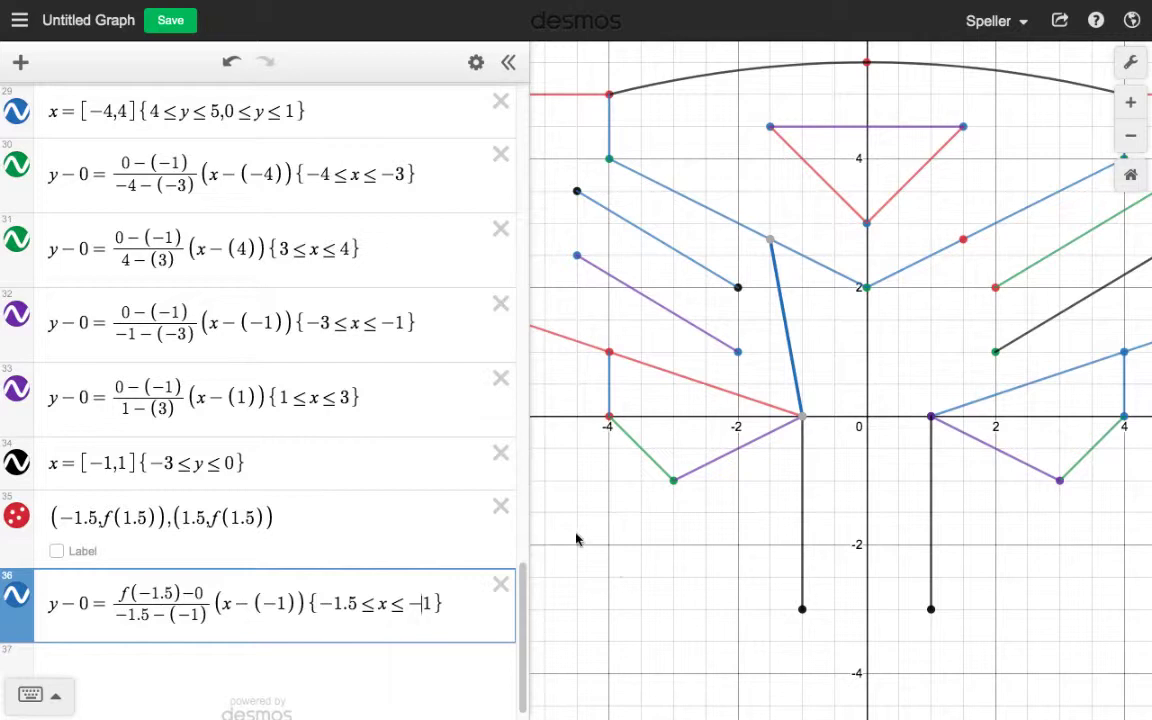
pyautogui.moveTo(538, 502); pyautogui.dragTo(543, 502)
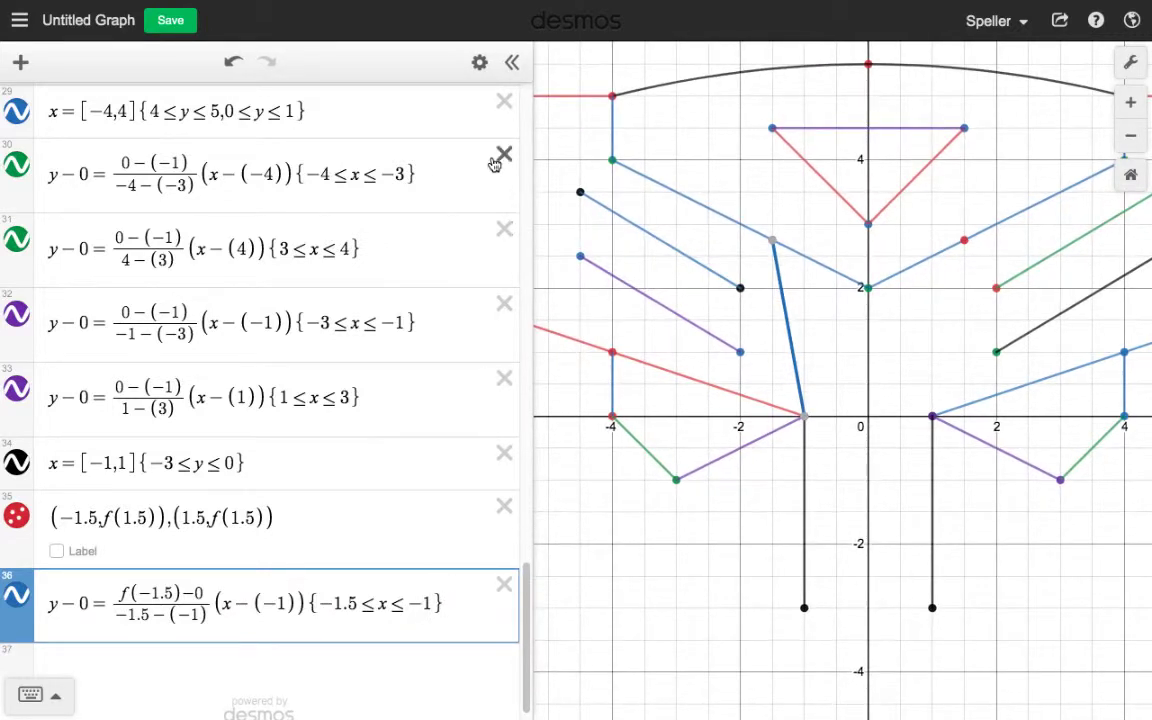
# Duplicate the finished line's expression and display the coordinates of the mirrored endpoints on the V and at the inner eye corner.
pyautogui.click(480, 62)
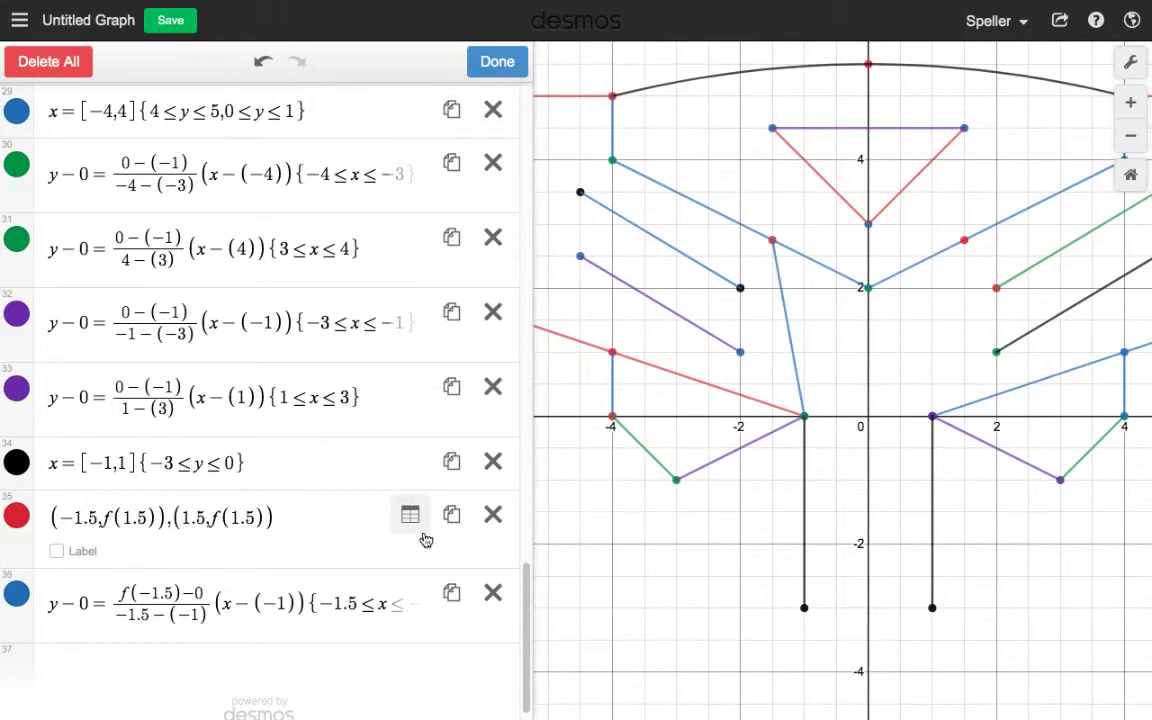
pyautogui.click(451, 592)
pyautogui.scroll(1, 453, 580)
pyautogui.scroll(-2, 453, 580)
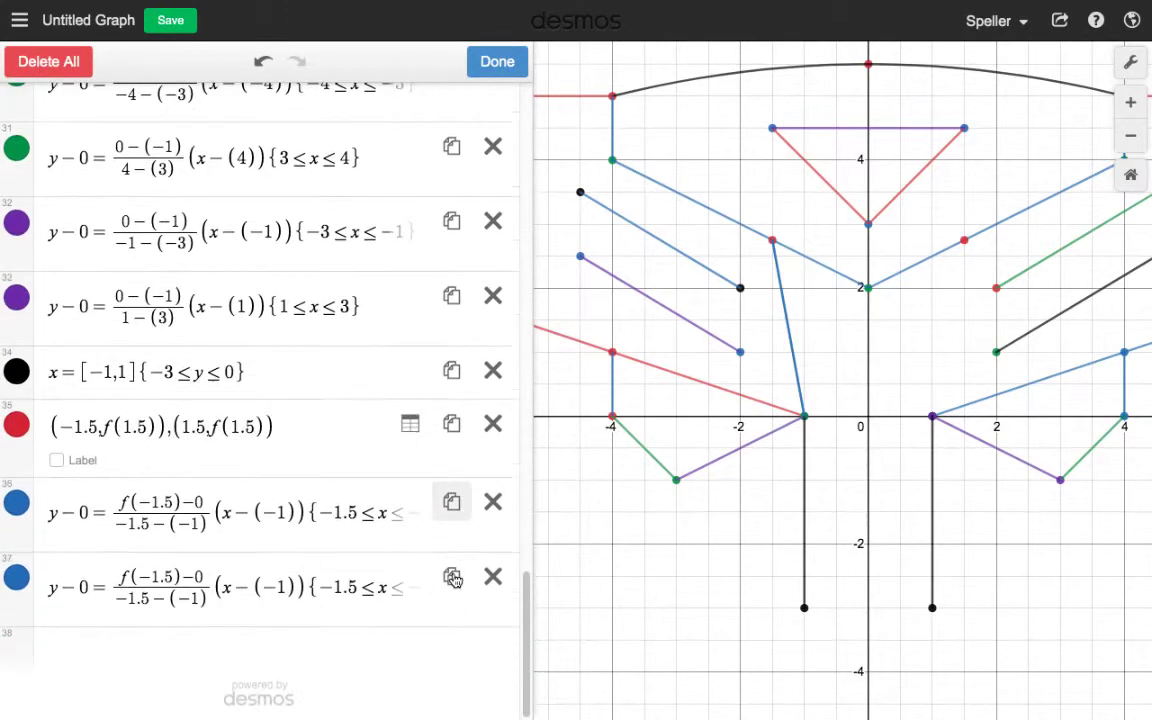
pyautogui.click(964, 242)
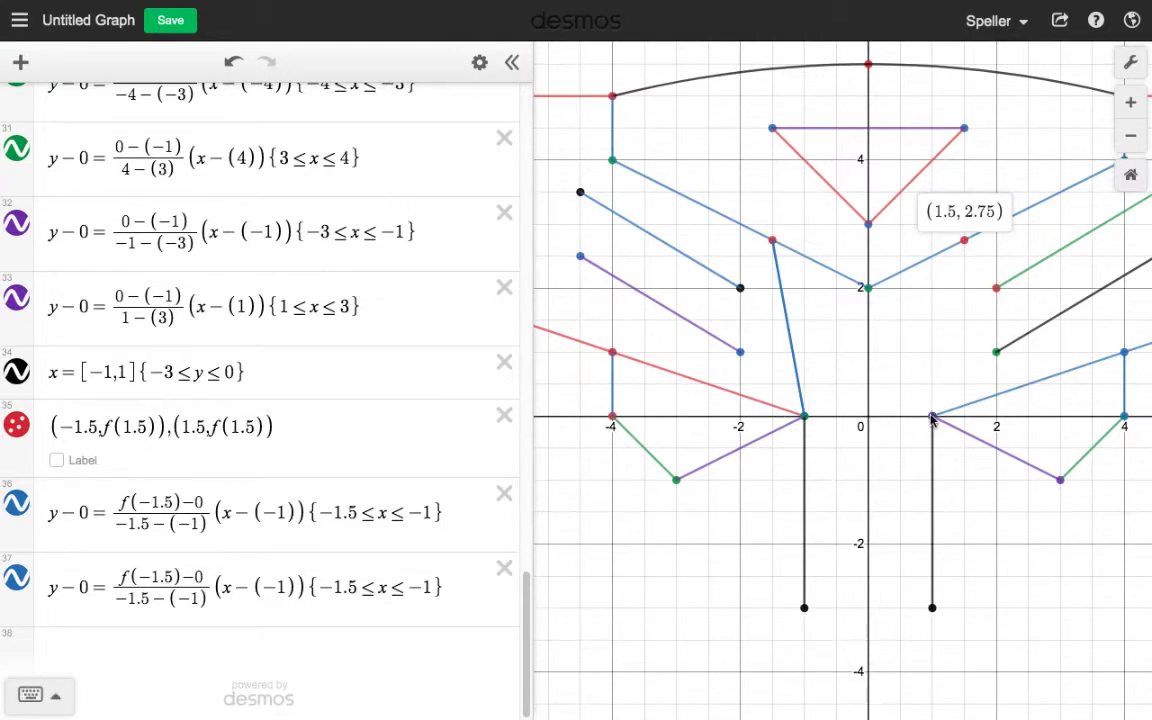
pyautogui.moveTo(932, 418)
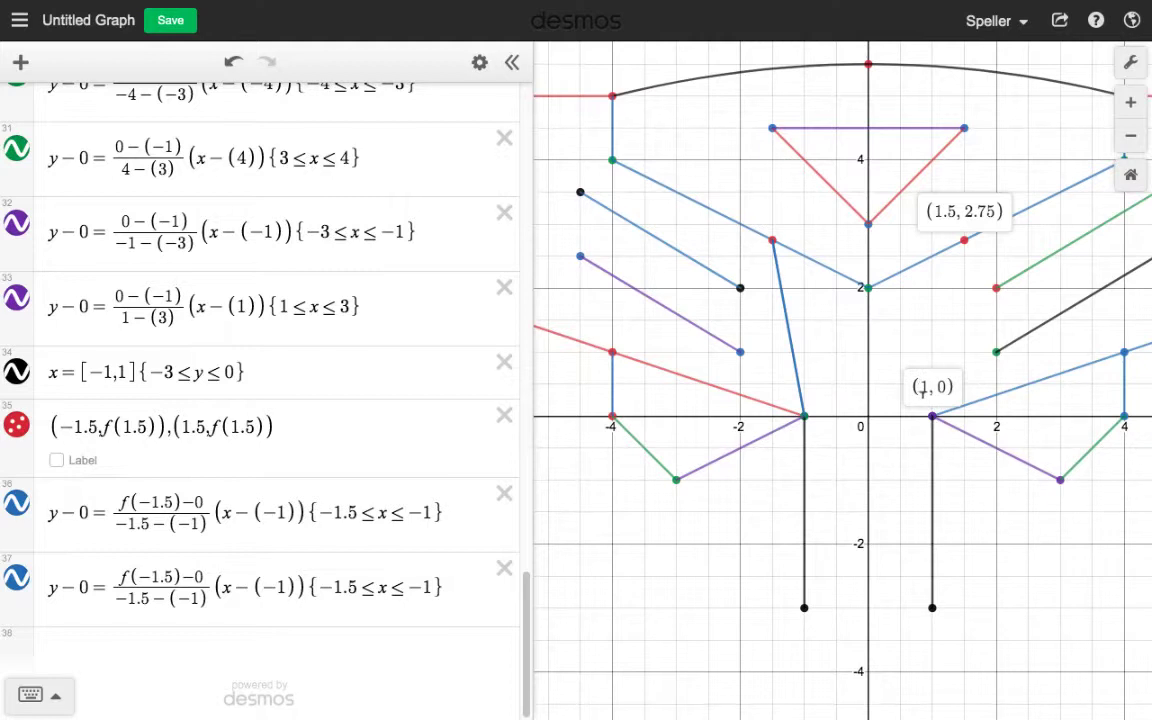
# Change the slope fraction in the duplicated line equation to (f(1.5)-0)/(1.5-(1)).
pyautogui.click(143, 577)
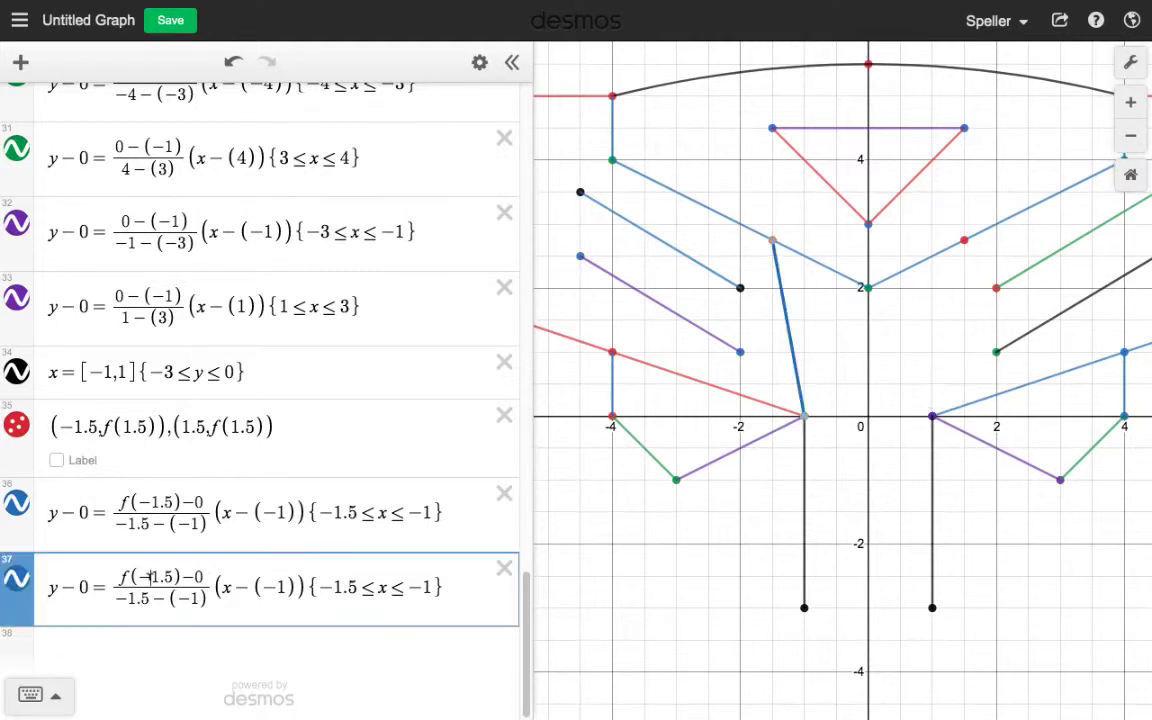
pyautogui.press('BackSpace')
pyautogui.press('Down')
pyautogui.press('BackSpace')
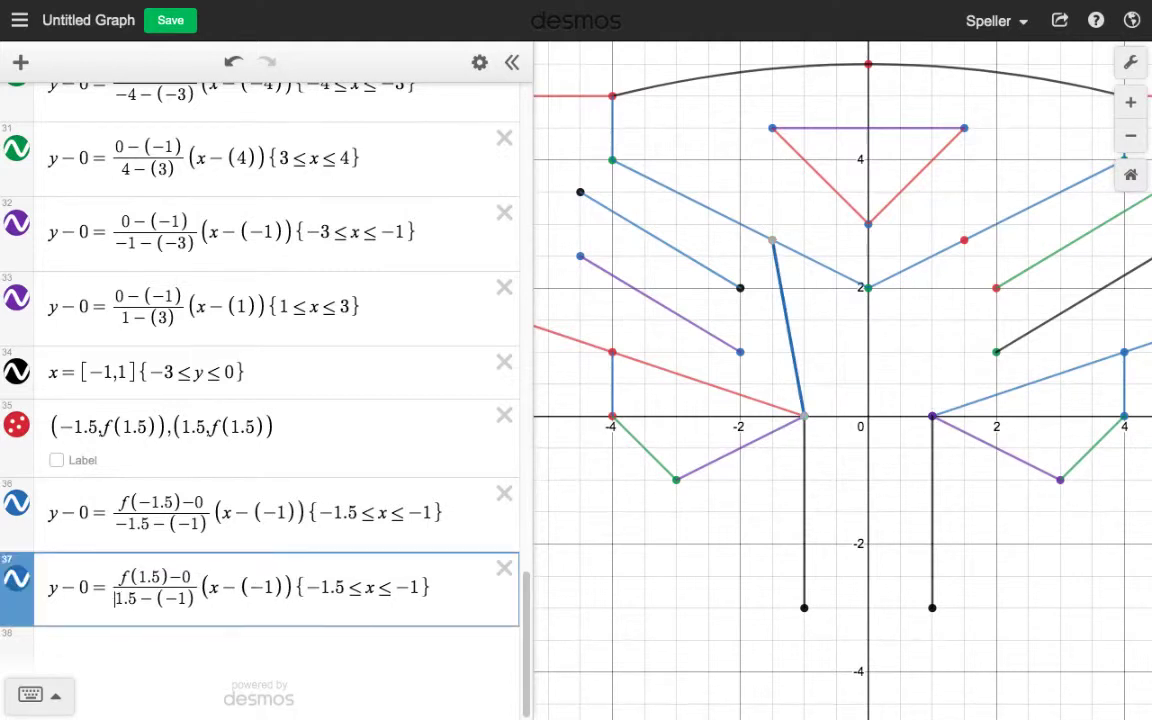
pyautogui.press('Right')
pyautogui.press('Right')
pyautogui.press('Right')
pyautogui.press('Right')
pyautogui.press('Right')
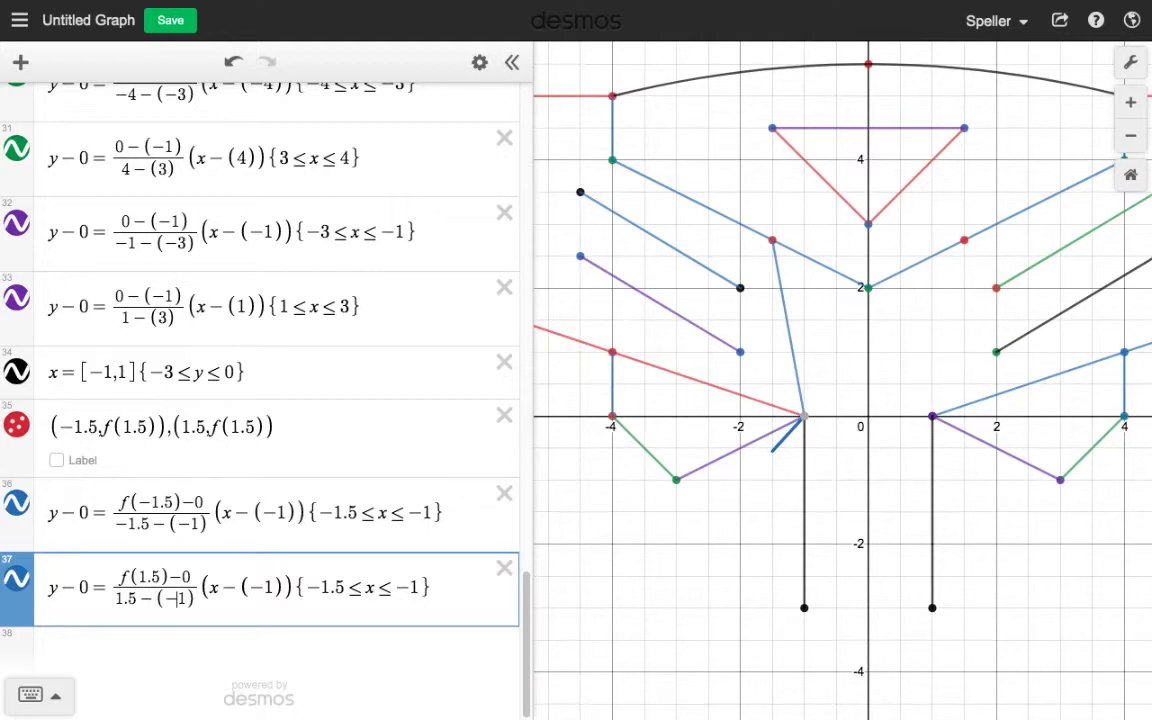
pyautogui.press('Delete')
# Change the factor after the duplicated equation's slope fraction to (x-(1)).
pyautogui.press('Right')
pyautogui.press('Right')
pyautogui.press('Right')
pyautogui.press('Right')
pyautogui.press('Right')
pyautogui.press('Right')
pyautogui.press('Right')
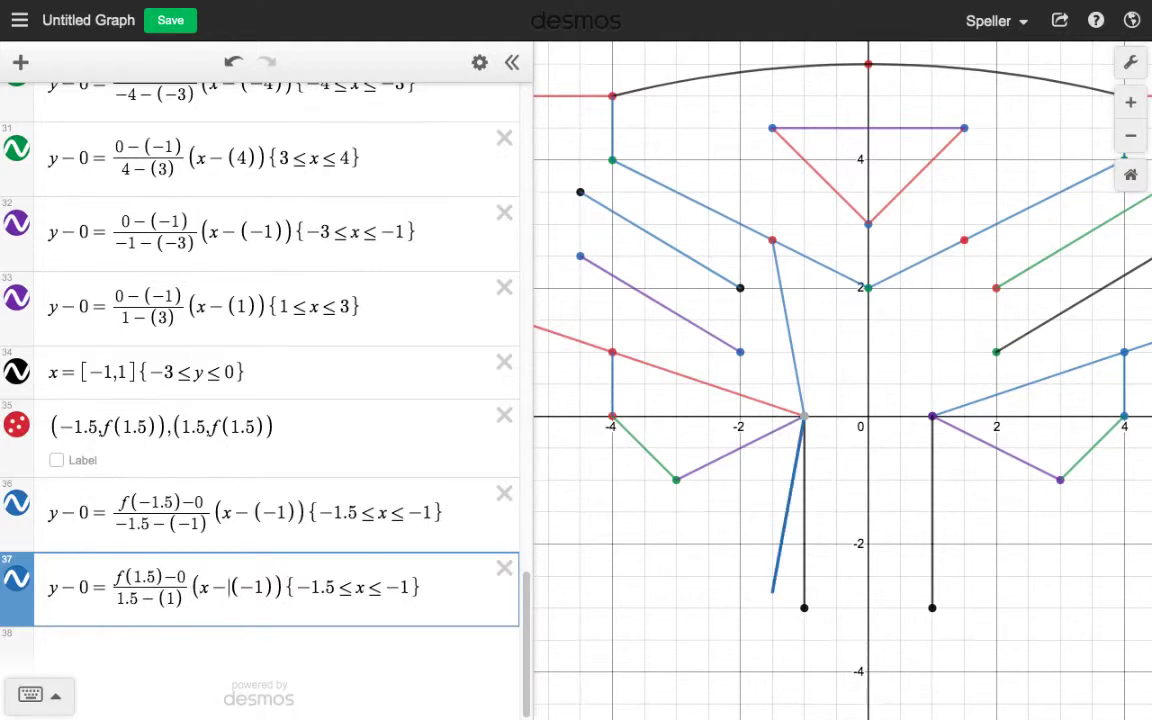
pyautogui.press('Left')
pyautogui.press('BackSpace')
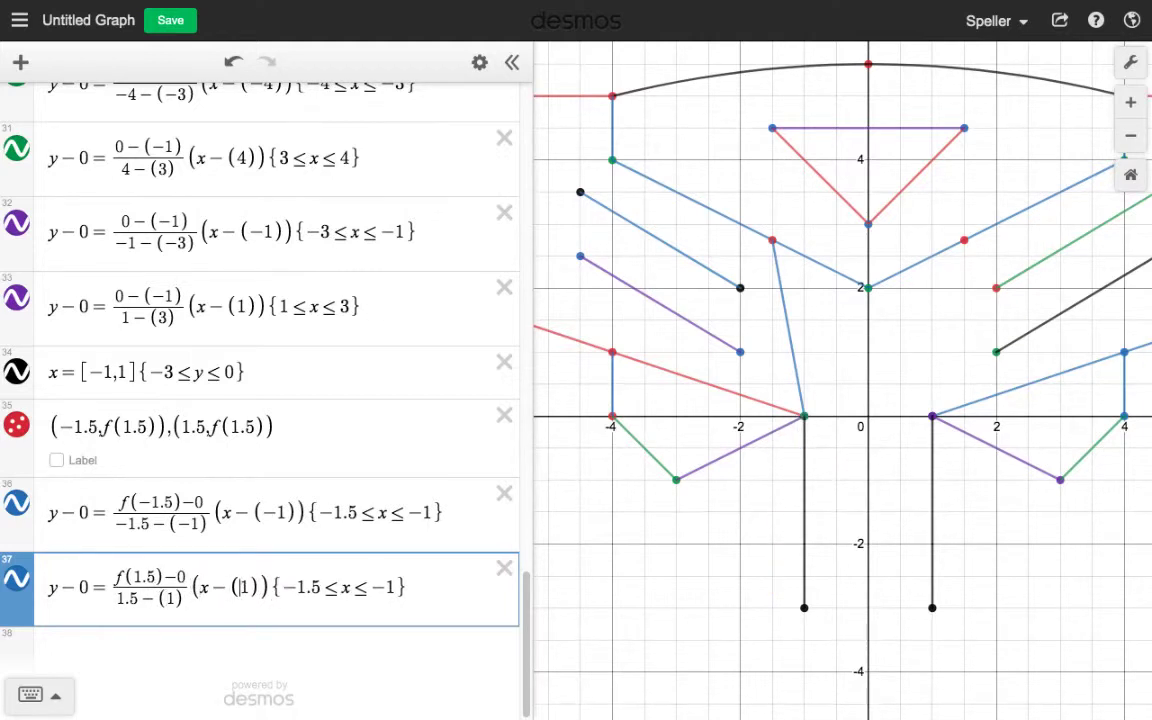
# Set the lower limit of the duplicated line's x restriction to 1.
pyautogui.press('Right')
pyautogui.press('Right')
pyautogui.press('Right')
pyautogui.press('Right')
pyautogui.press('Right')
pyautogui.press('Right')
pyautogui.press('Right')
pyautogui.press('Right')
pyautogui.press('BackSpace')
pyautogui.press('BackSpace')
pyautogui.press('BackSpace')
pyautogui.press('BackSpace')
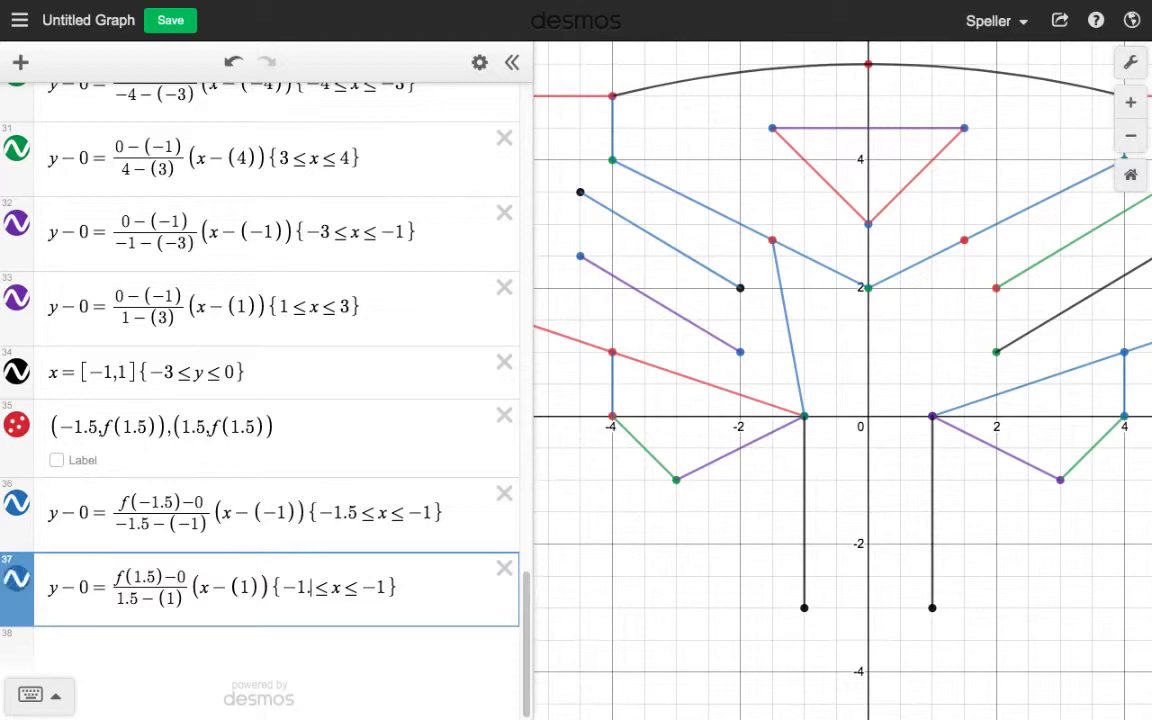
pyautogui.write('1')
# Set the upper limit of the duplicated line's x restriction to 1.5.
pyautogui.press('Right')
pyautogui.press('Right')
pyautogui.press('Right')
pyautogui.press('Right')
pyautogui.press('Right')
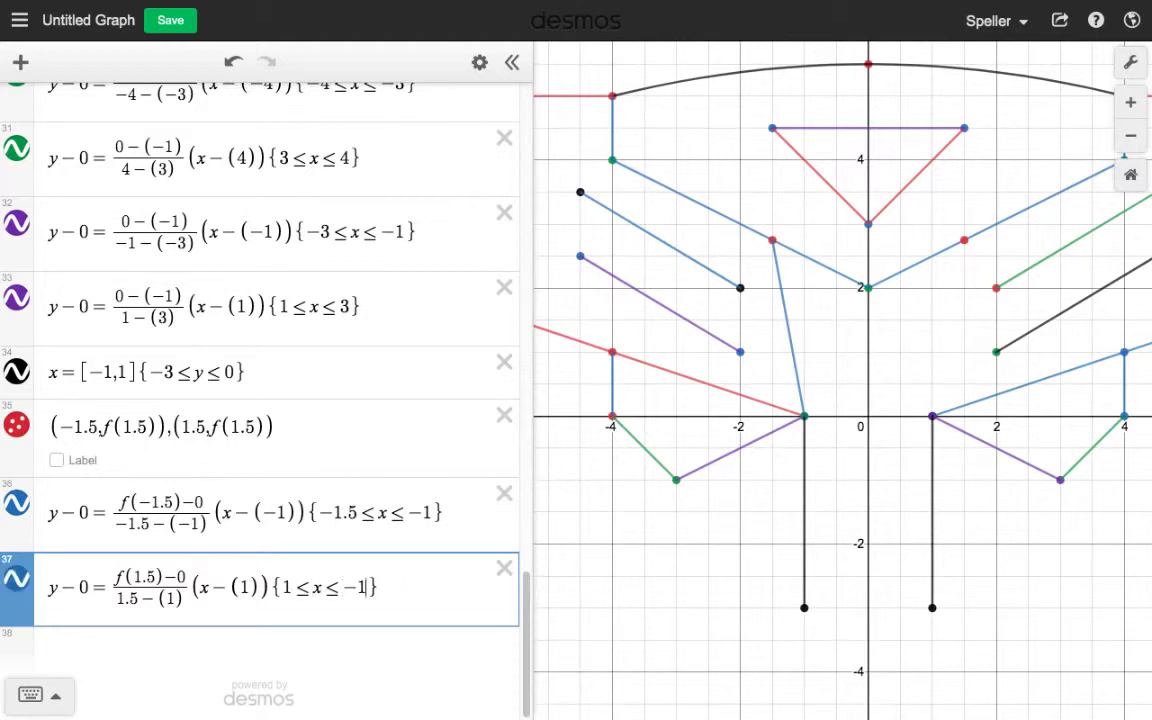
pyautogui.press('BackSpace')
pyautogui.press('BackSpace')
pyautogui.write('1.5')
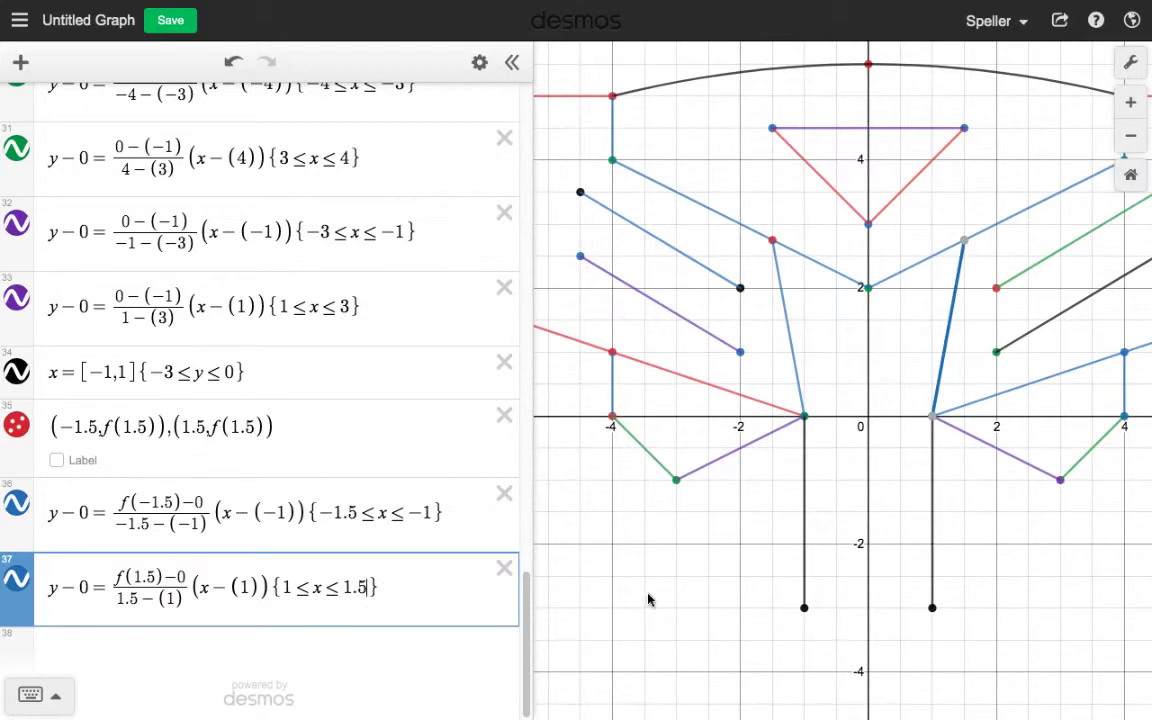
# Narrow the expression list, restore the graph's default view and deselect the finished line.
pyautogui.moveTo(533, 465); pyautogui.dragTo(395, 455)
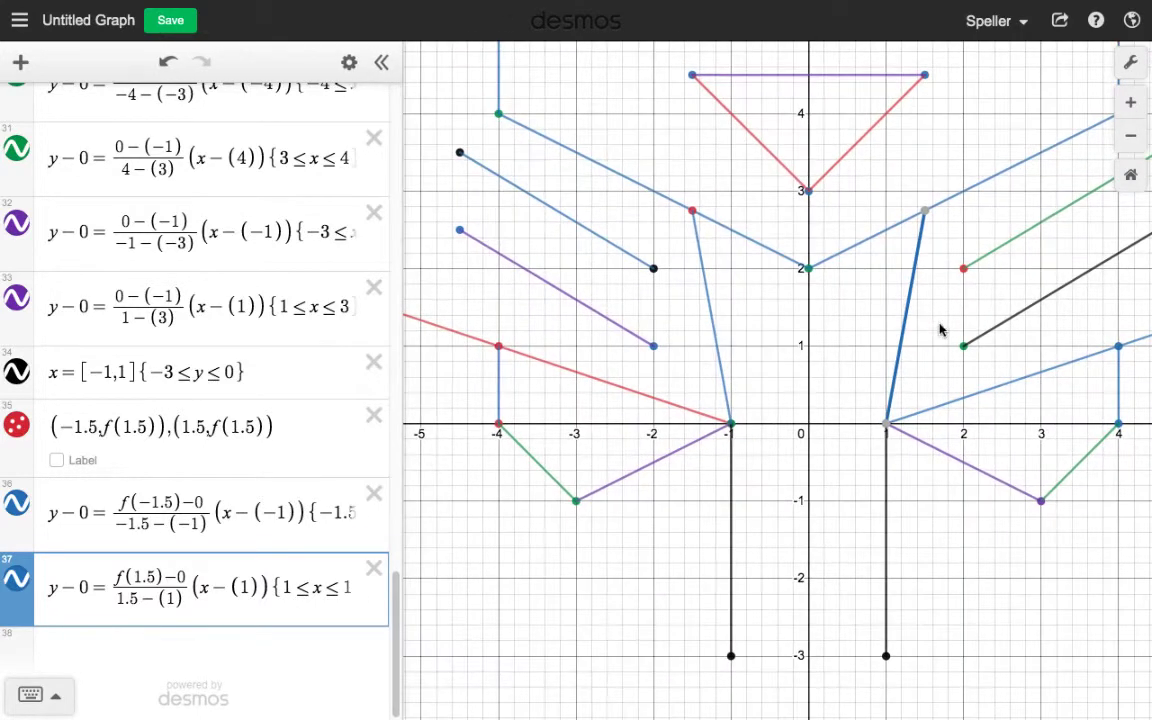
pyautogui.click(1133, 176)
pyautogui.click(862, 484)
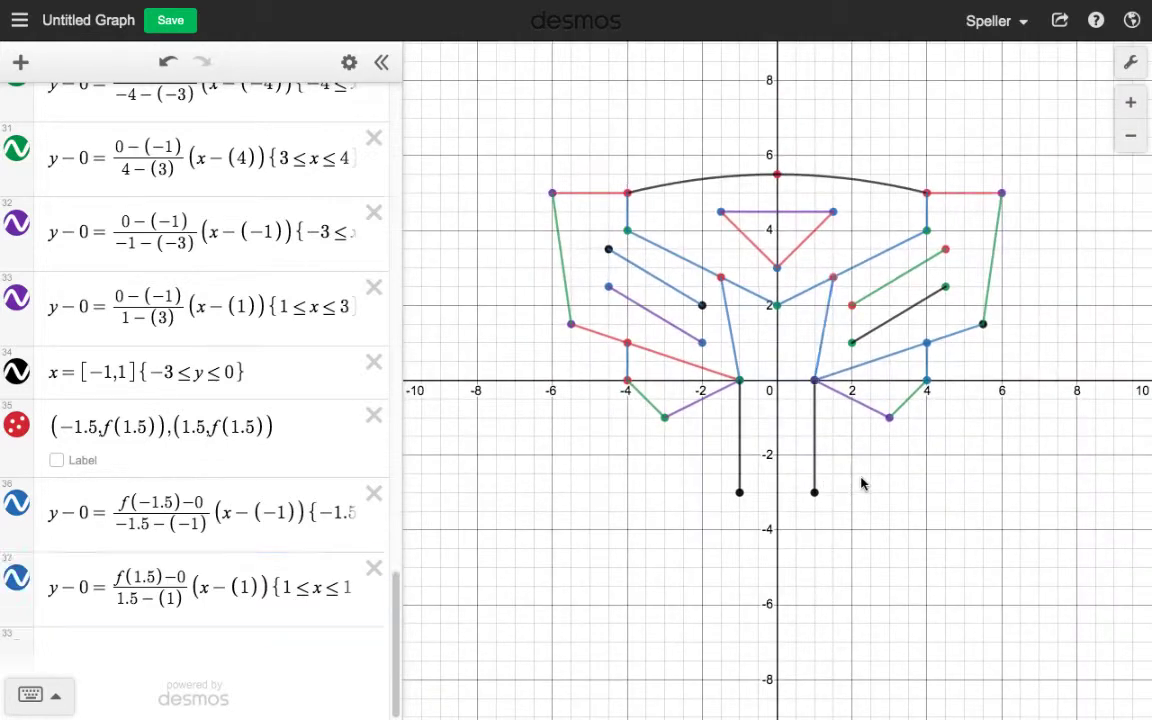